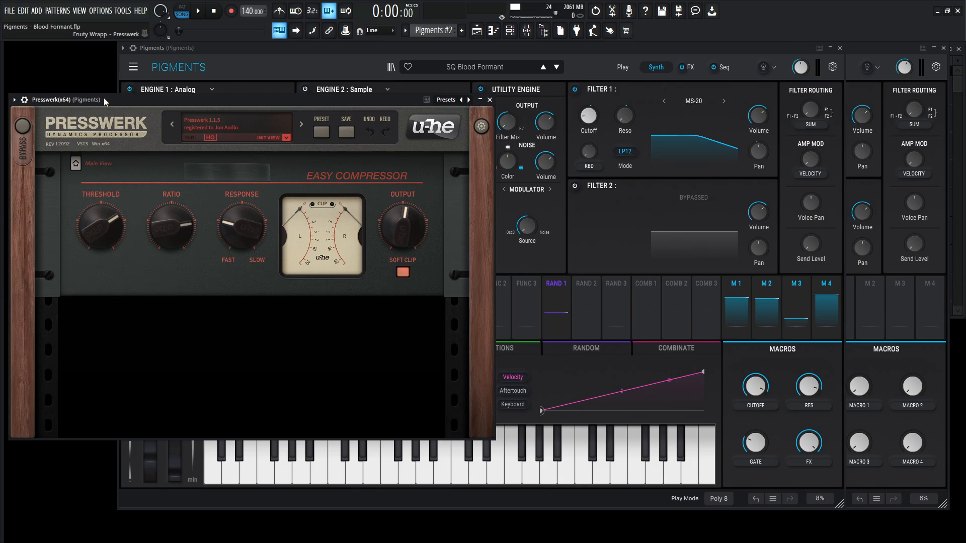
- Audition the pattern while adjusting the Cutoff and Gate macros of the SQ Blood Formant patch, ending with playback stopped
{"action": "left_click", "coordinate": [583, 56]}
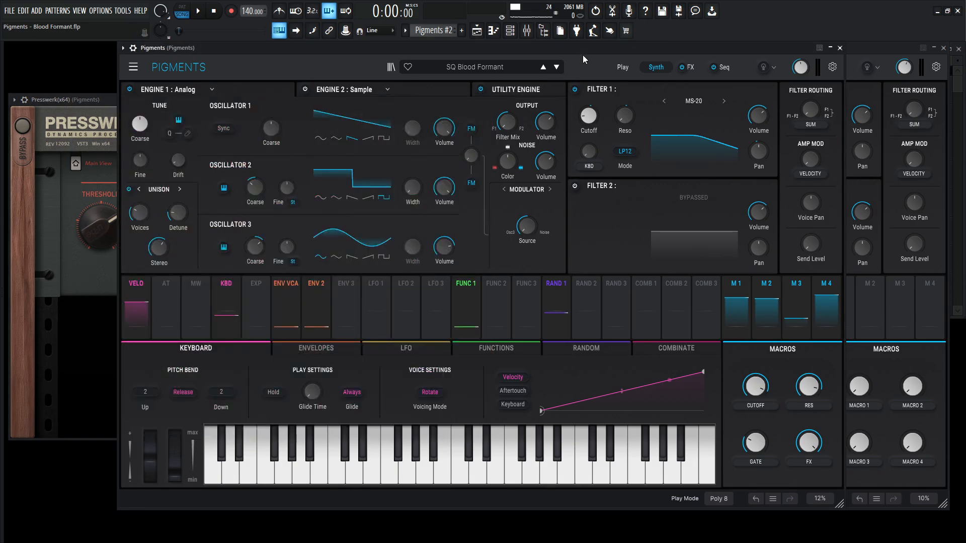
{"action": "key", "text": "space"}
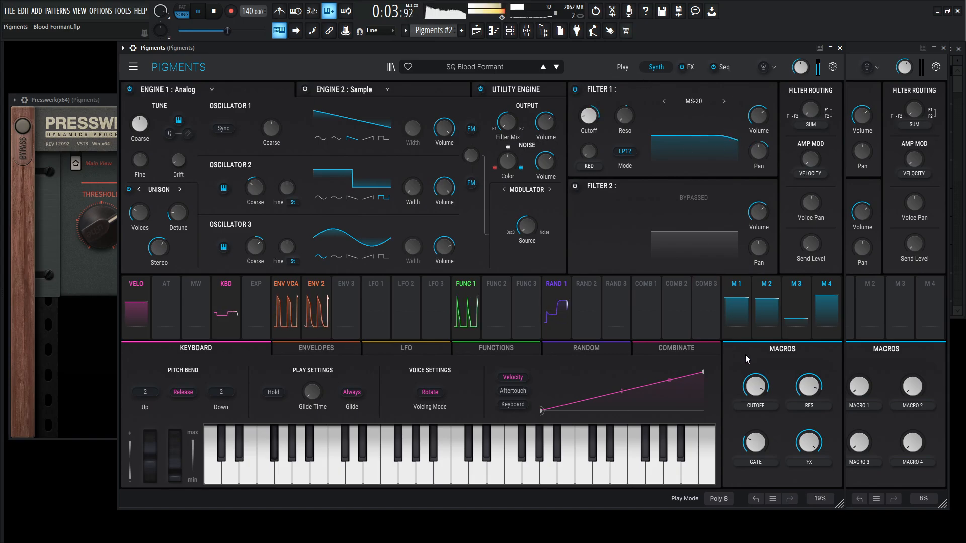
{"action": "mouse_move", "coordinate": [754, 386]}
{"action": "left_mouse_down"}
{"action": "mouse_move", "coordinate": [754, 379]}
{"action": "mouse_move", "coordinate": [754, 421]}
{"action": "mouse_move", "coordinate": [754, 375]}
{"action": "left_mouse_up"}
{"action": "mouse_move", "coordinate": [755, 442]}
{"action": "left_mouse_down"}
{"action": "mouse_move", "coordinate": [755, 471]}
{"action": "mouse_move", "coordinate": [755, 381]}
{"action": "mouse_move", "coordinate": [755, 454]}
{"action": "left_mouse_up"}
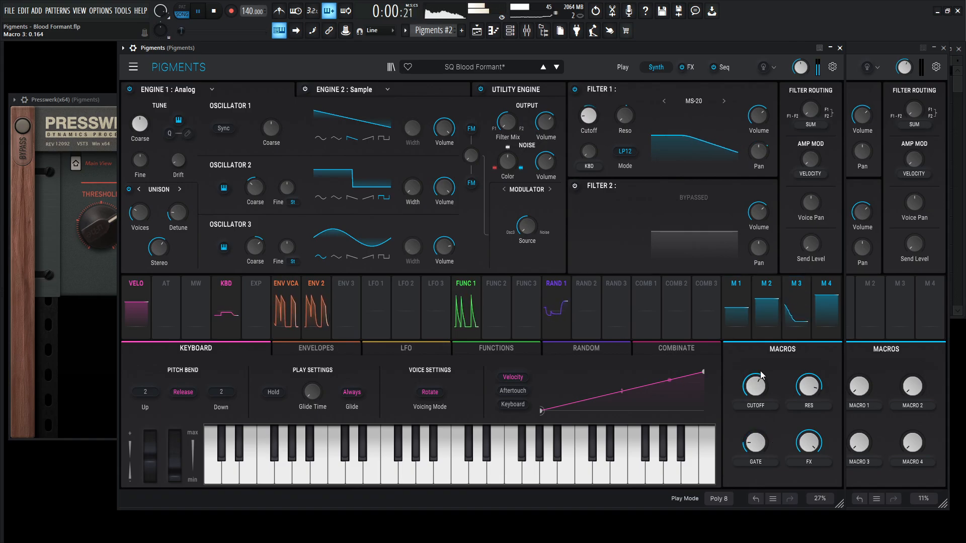
{"action": "left_click_drag", "start_coordinate": [756, 385], "coordinate": [756, 359]}
{"action": "key", "text": "space"}
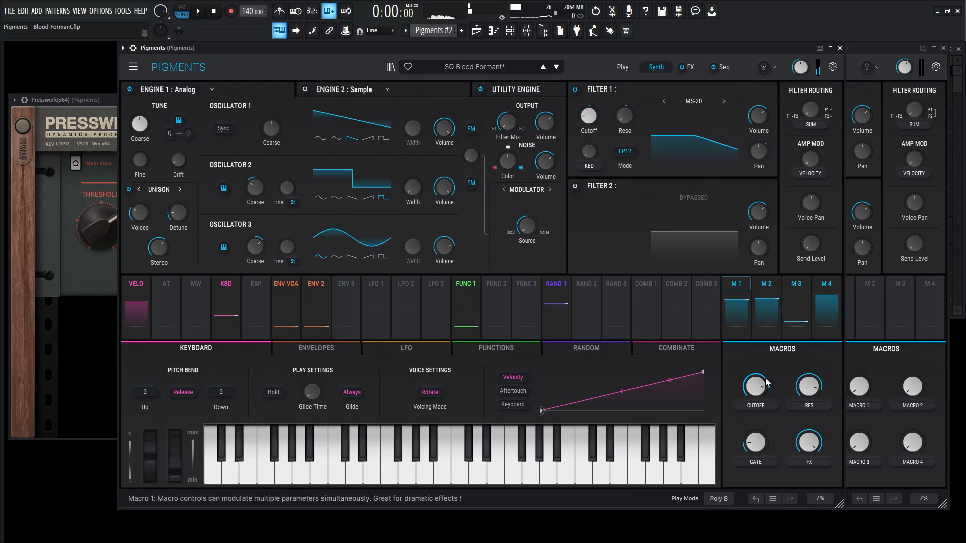
- Inspect the Pigments #2 and Pigments mixer tracks and play the pattern back once more
{"action": "key", "text": "F9"}
{"action": "left_click", "coordinate": [271, 358]}
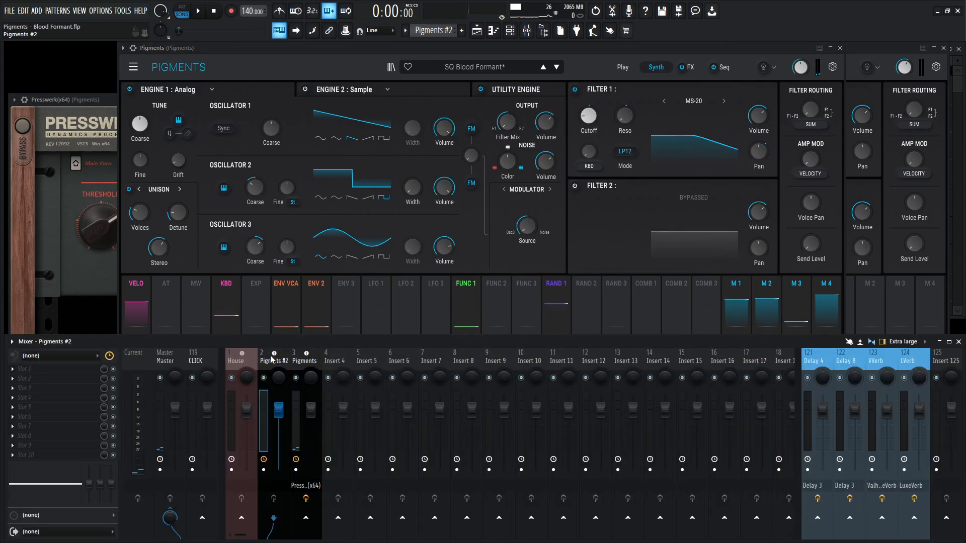
{"action": "left_click", "coordinate": [303, 361]}
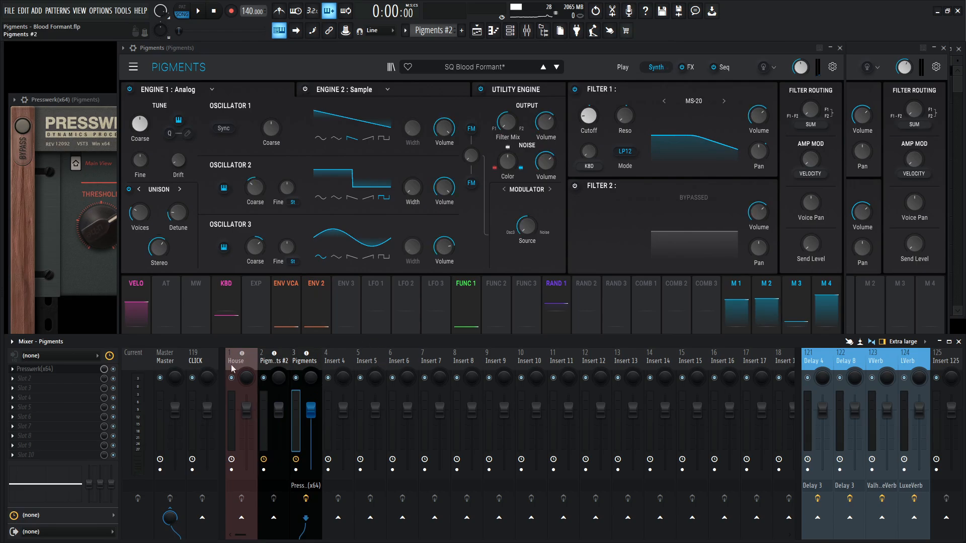
{"action": "key", "text": "F9"}
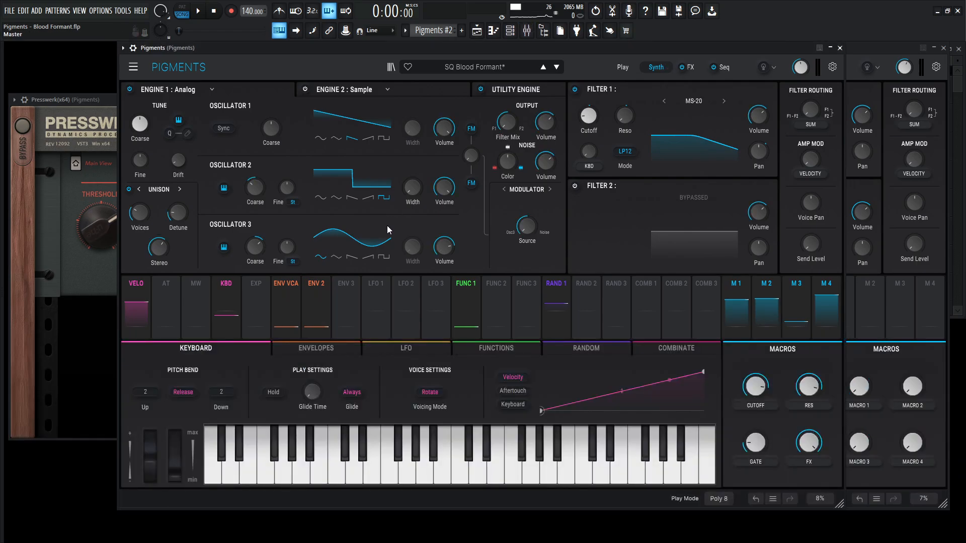
{"action": "key", "text": "space"}
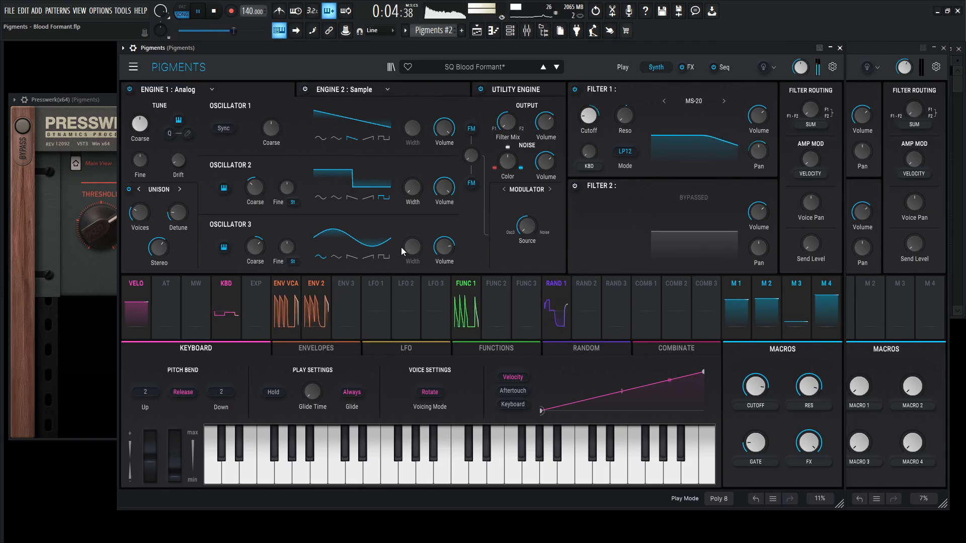
{"action": "key", "text": "space"}
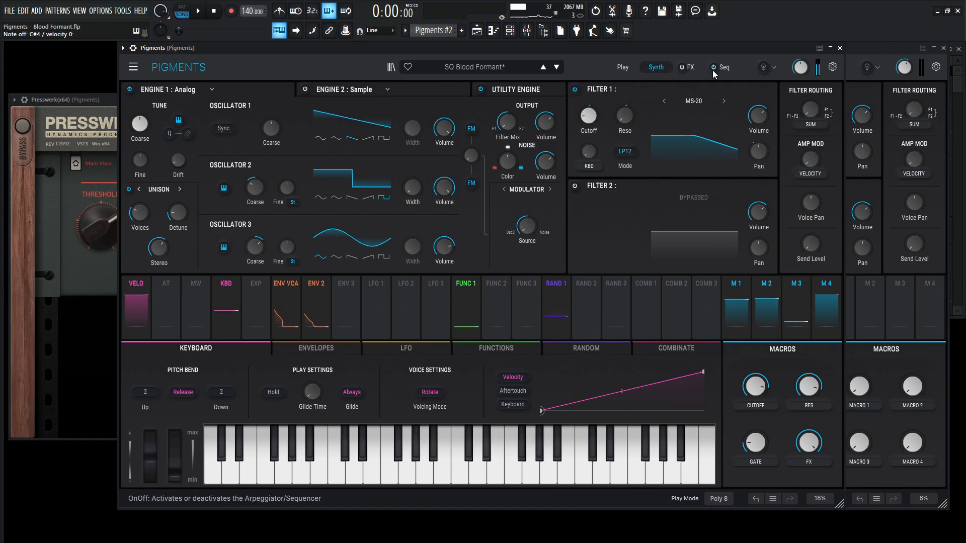
- Close the Presswerk compressor window and arrange the Pigments and Pigments #2 windows so both patches can be compared
{"action": "left_click", "coordinate": [878, 51]}
{"action": "left_click", "coordinate": [83, 96]}
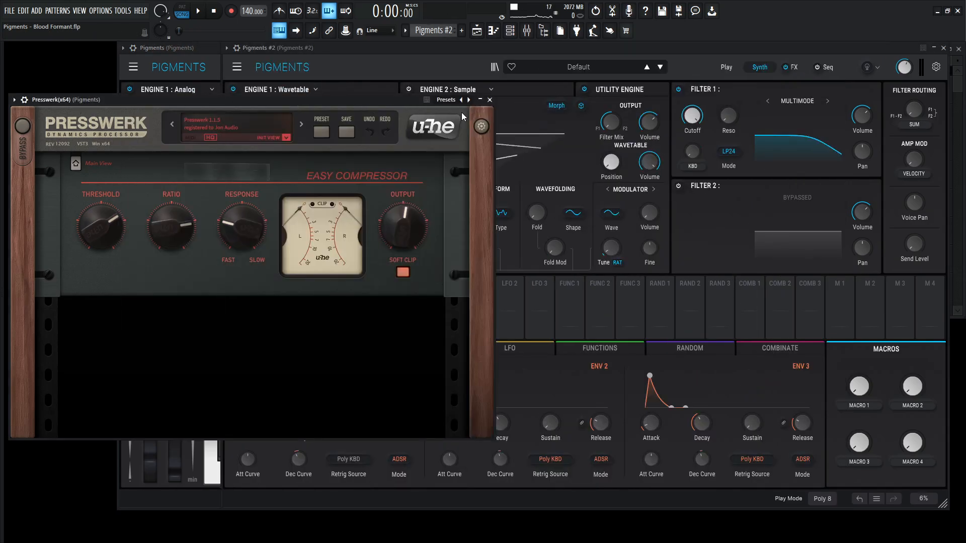
{"action": "left_click", "coordinate": [490, 99]}
{"action": "left_click_drag", "start_coordinate": [218, 49], "coordinate": [106, 49]}
{"action": "left_click_drag", "start_coordinate": [789, 48], "coordinate": [826, 147]}
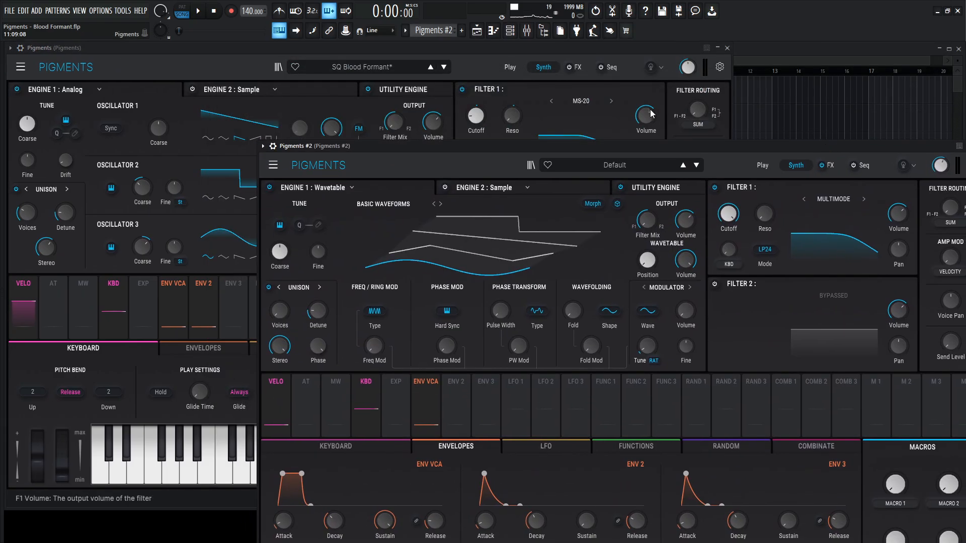
{"action": "left_click", "coordinate": [347, 191]}
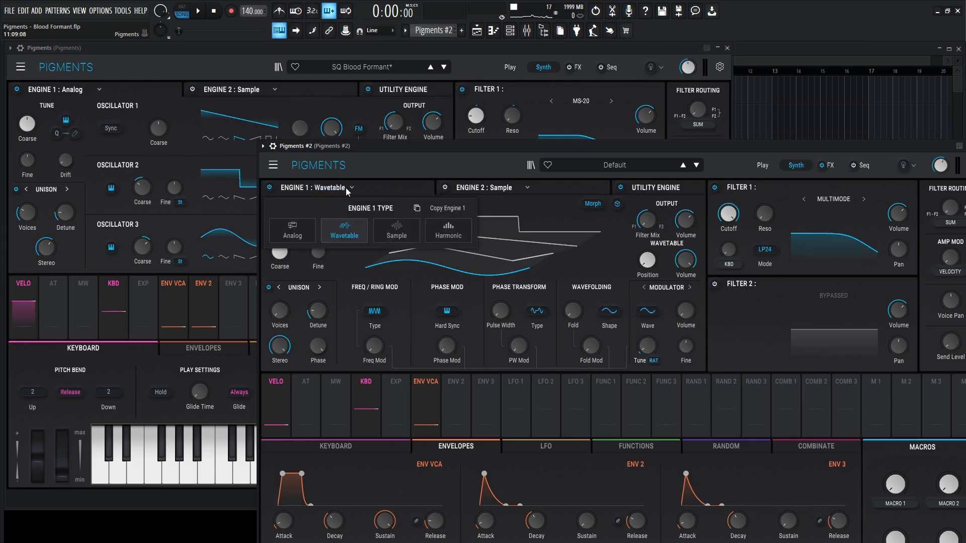
{"action": "left_click", "coordinate": [348, 190]}
{"action": "left_click", "coordinate": [273, 166]}
{"action": "left_click", "coordinate": [447, 78]}
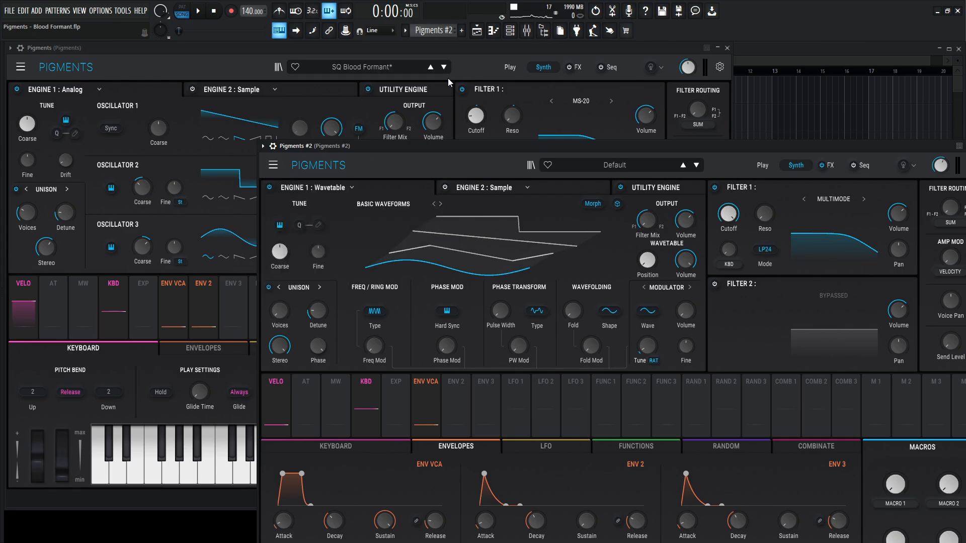
- Set Engine 1 of Pigments #2 to the Analog type and shift its window slightly away from the reference patch
{"action": "left_click", "coordinate": [348, 190]}
{"action": "left_click", "coordinate": [296, 228]}
{"action": "left_click_drag", "start_coordinate": [405, 149], "coordinate": [435, 153]}
- Give Oscillator 2 in Pigments #2 a square wave, coarse tuning of -12 st and a volume matching the SQ Blood Formant patch
{"action": "left_click", "coordinate": [400, 90]}
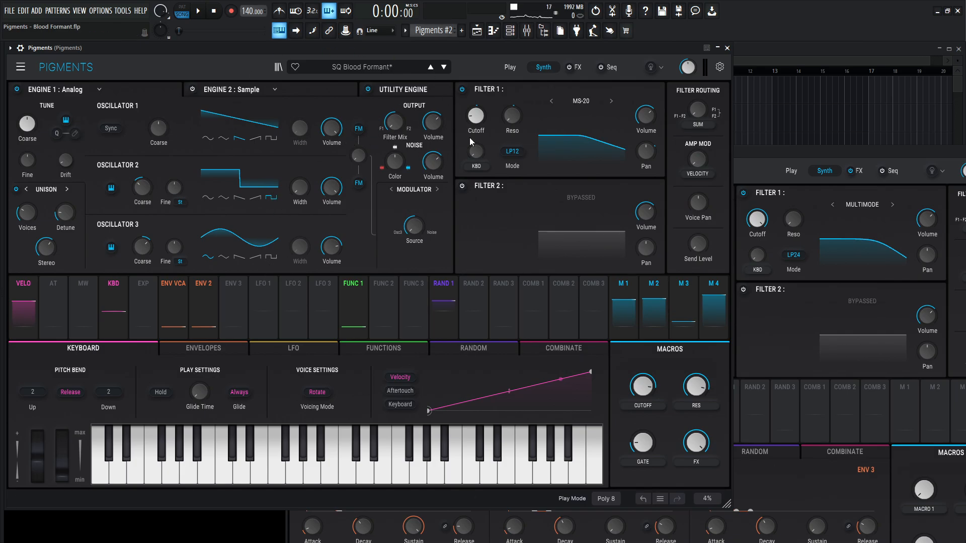
{"action": "left_click", "coordinate": [768, 174]}
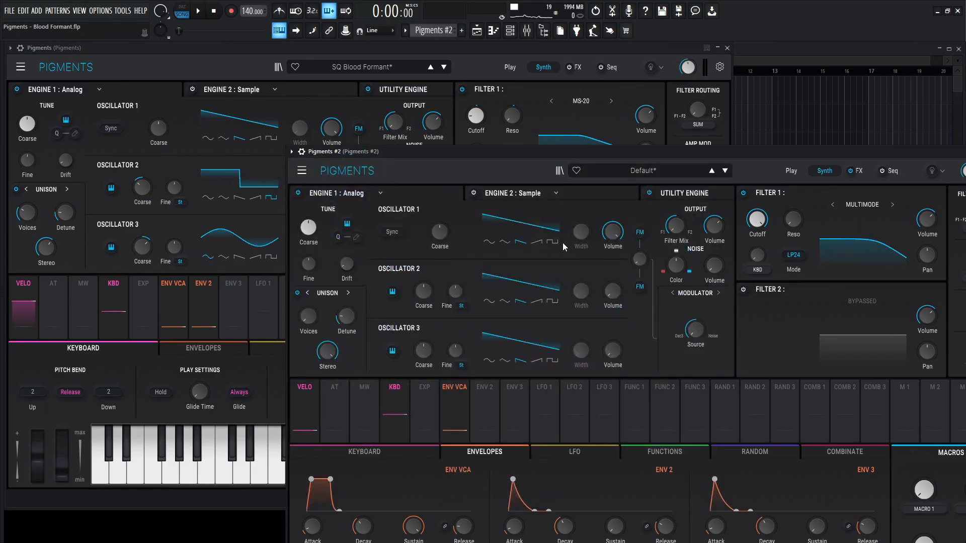
{"action": "left_click", "coordinate": [552, 302]}
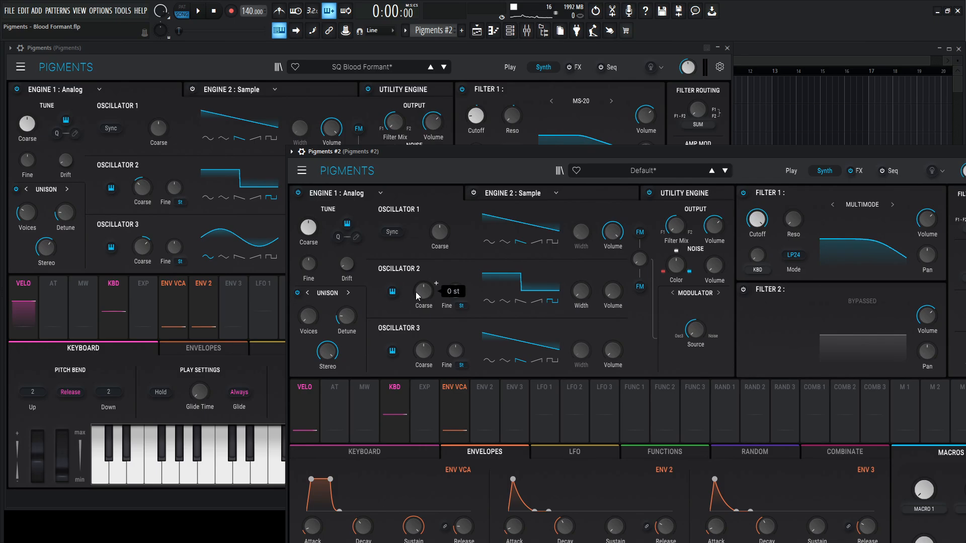
{"action": "left_click_drag", "start_coordinate": [415, 292], "coordinate": [415, 317]}
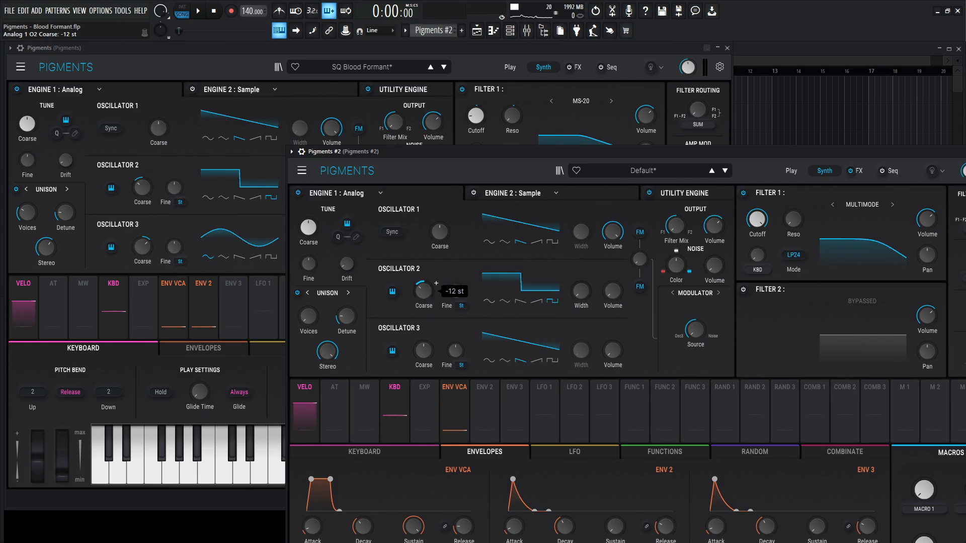
{"action": "left_click", "coordinate": [425, 57]}
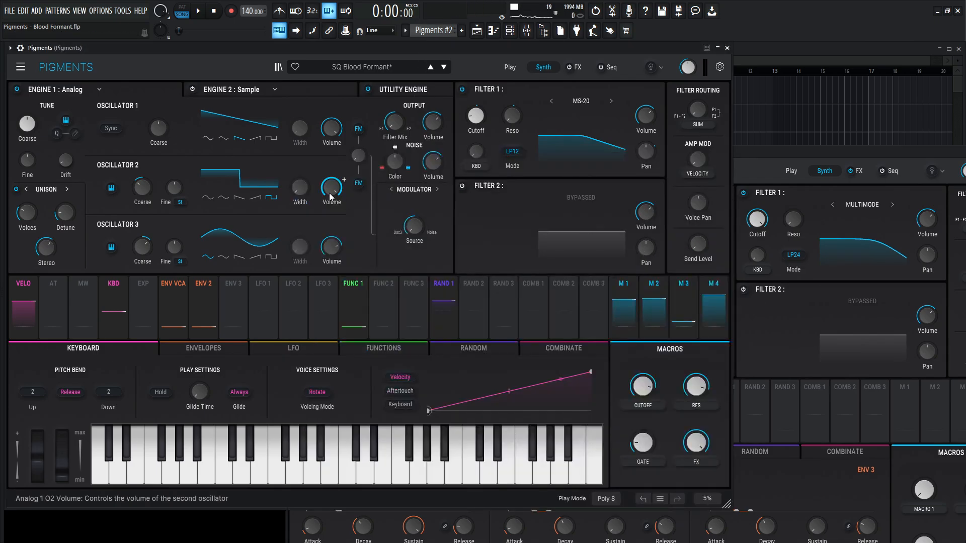
{"action": "left_click", "coordinate": [795, 160]}
{"action": "left_click", "coordinate": [646, 287]}
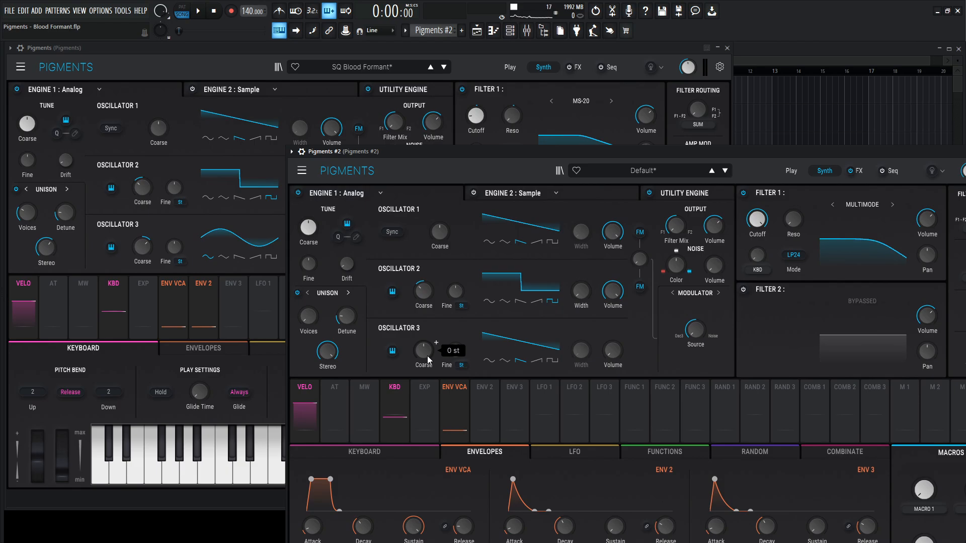
- Give Oscillator 3 in Pigments #2 a sine wave, coarse tuning of 12 st and a volume matching the reference's -7.03 dB
{"action": "left_click_drag", "start_coordinate": [423, 349], "coordinate": [423, 339]}
{"action": "left_click", "coordinate": [487, 361]}
{"action": "left_click", "coordinate": [365, 48]}
{"action": "mouse_move", "coordinate": [329, 251]}
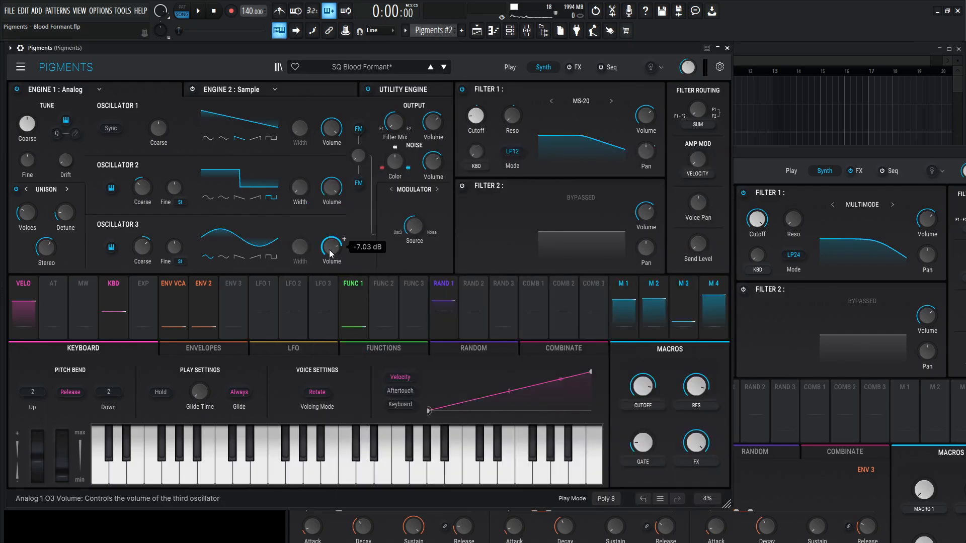
{"action": "left_click", "coordinate": [752, 163]}
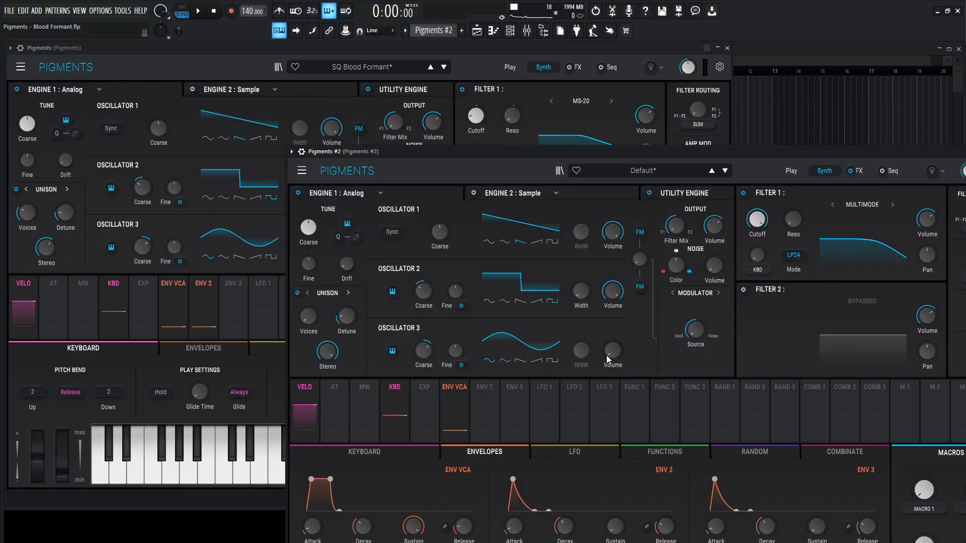
{"action": "mouse_move", "coordinate": [606, 355]}
{"action": "left_mouse_down"}
{"action": "mouse_move", "coordinate": [605, 383]}
{"action": "mouse_move", "coordinate": [606, 359]}
{"action": "left_mouse_up"}
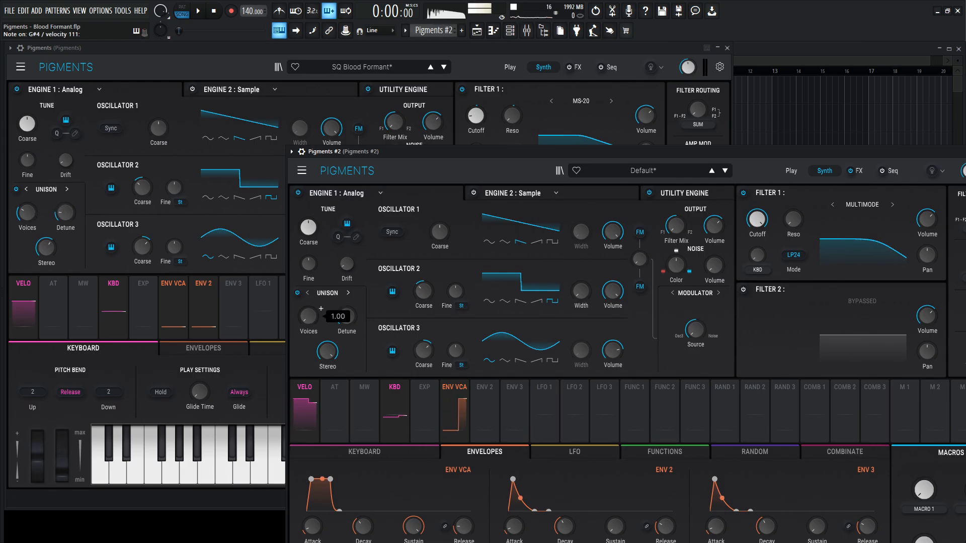
- Raise the Engine 1 unison voice count in Pigments #2 and set the unison stereo spread to 62.8 %
{"action": "left_click_drag", "start_coordinate": [313, 323], "coordinate": [313, 314]}
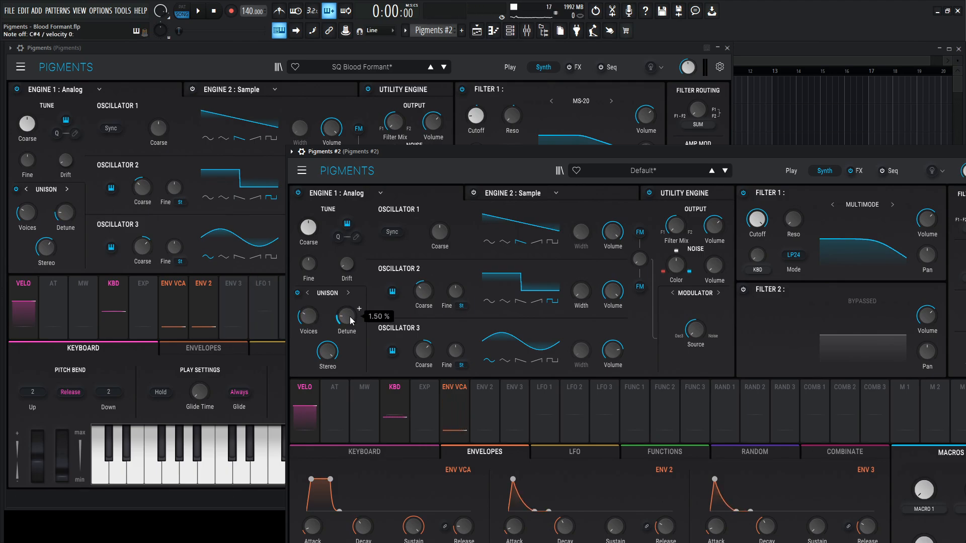
{"action": "mouse_move", "coordinate": [51, 251]}
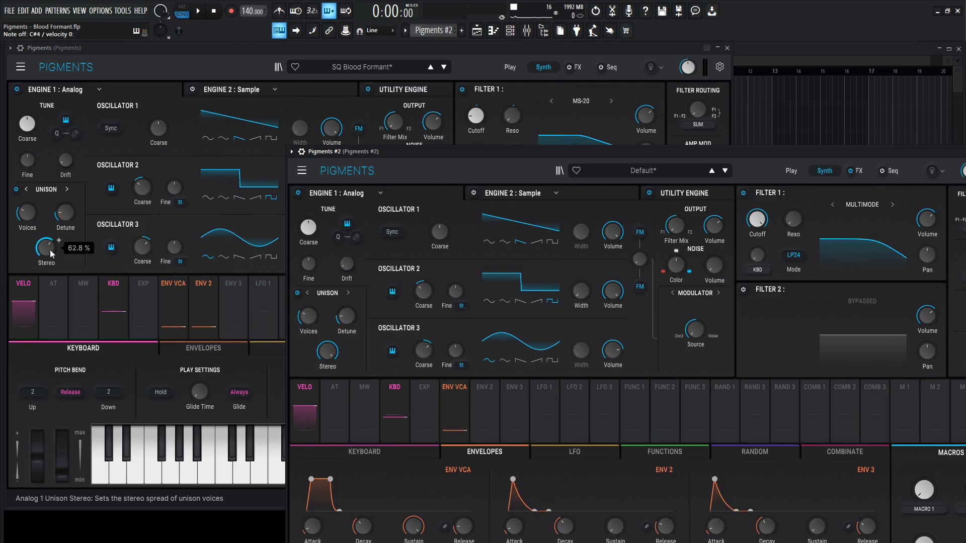
{"action": "left_click_drag", "start_coordinate": [328, 358], "coordinate": [327, 368]}
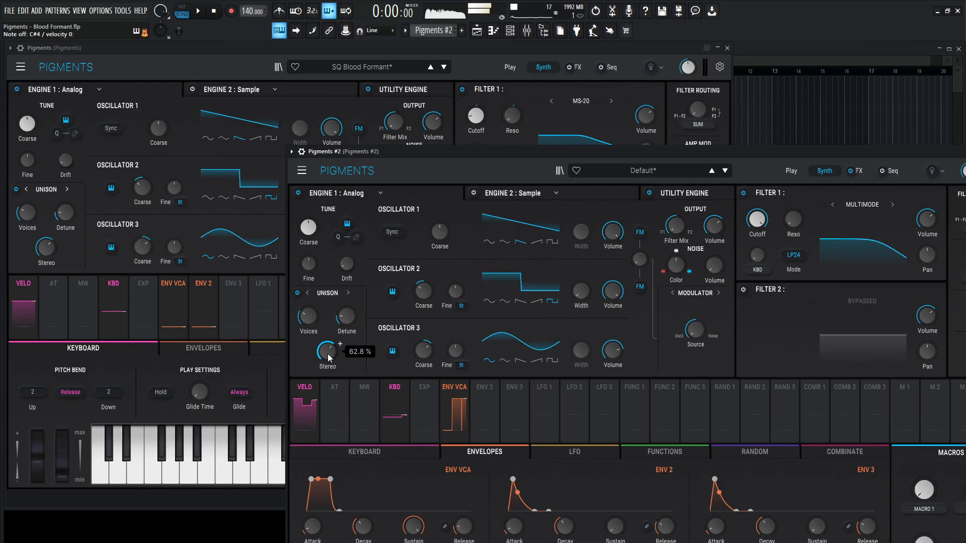
- Audition the SQ Blood Formant patch with Filter 1 bypassed, and switch the filter back on
{"action": "left_click", "coordinate": [543, 79]}
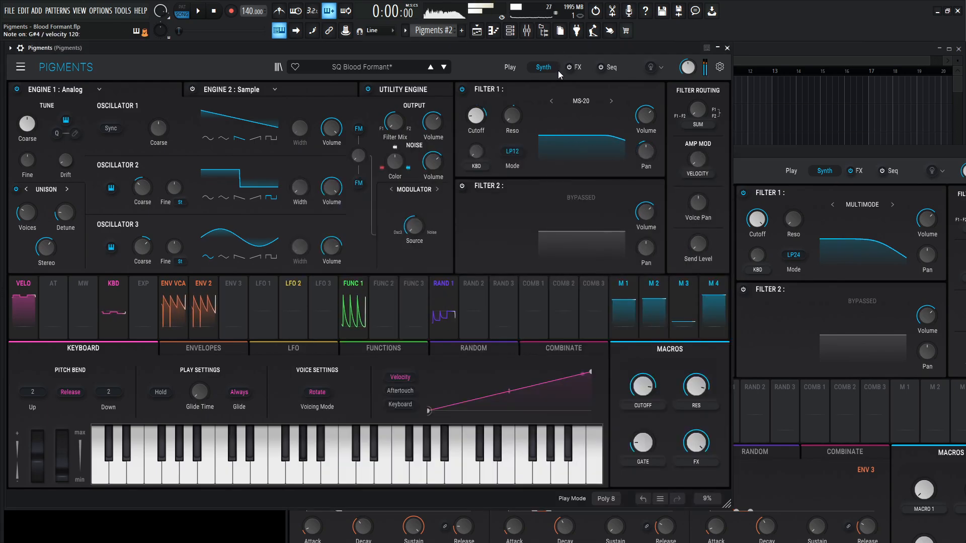
{"action": "left_click", "coordinate": [462, 90]}
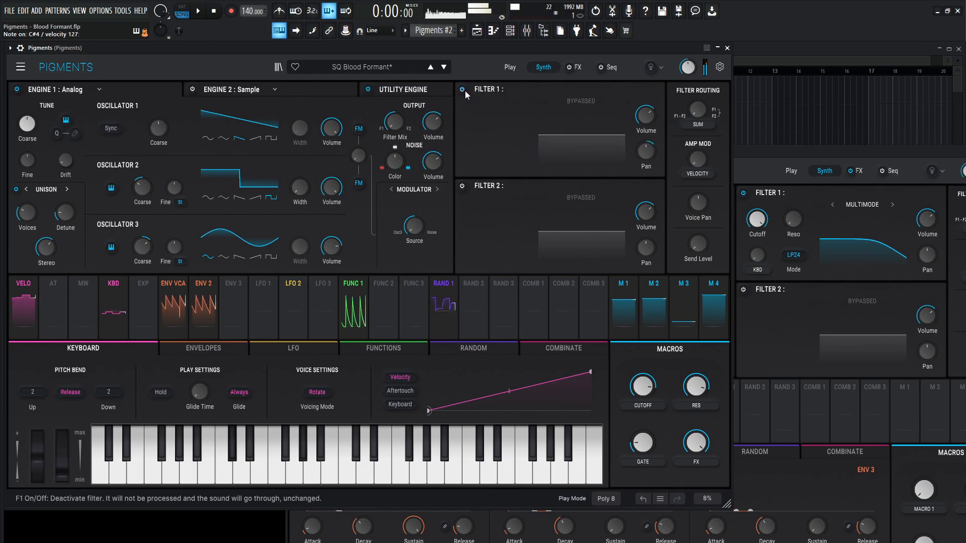
{"action": "left_click", "coordinate": [463, 90]}
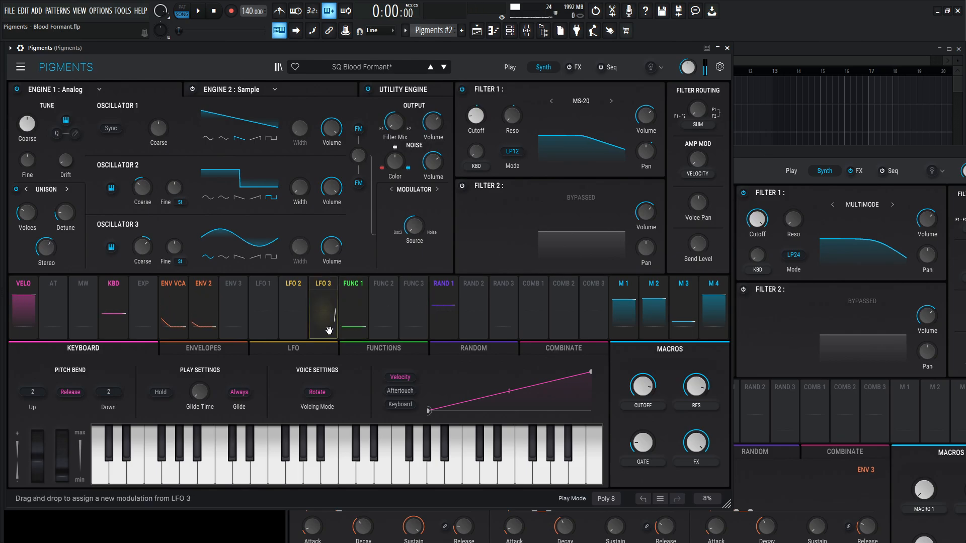
- Show the reference patch's envelopes beside Pigments #2 and set the ENV VCA decay in Pigments #2 to 522 ms
{"action": "left_click", "coordinate": [186, 350]}
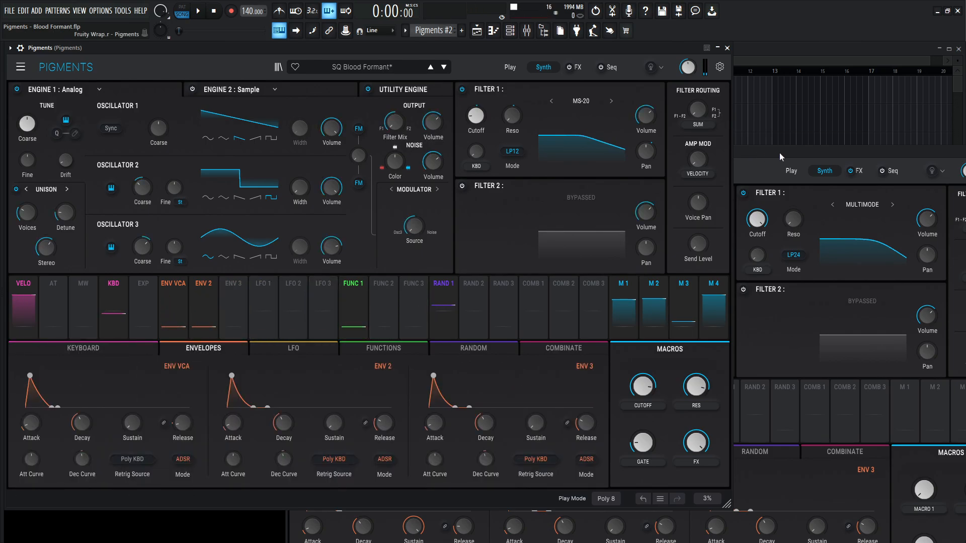
{"action": "left_click_drag", "start_coordinate": [779, 152], "coordinate": [765, 71]}
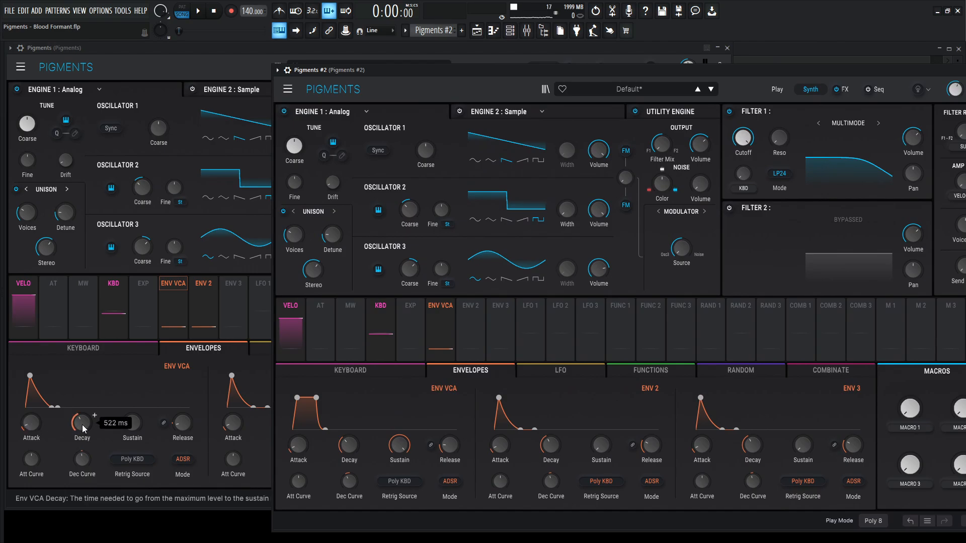
{"action": "mouse_move", "coordinate": [347, 448]}
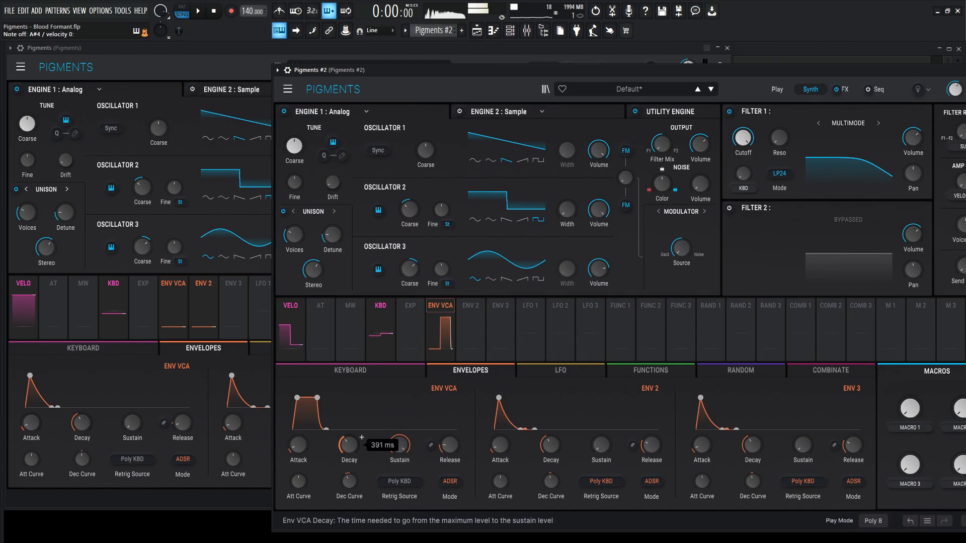
{"action": "scroll", "coordinate": [362, 437], "scroll_direction": "up", "scroll_amount": 3}
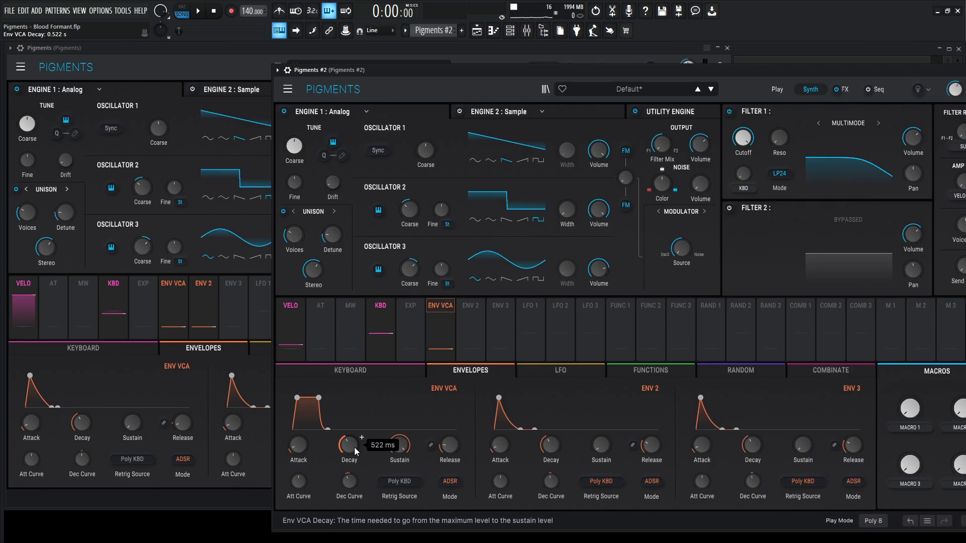
- Lower the ENV VCA sustain in Pigments #2 to its minimum and set the release to 6 ms
{"action": "left_click_drag", "start_coordinate": [406, 446], "coordinate": [407, 520]}
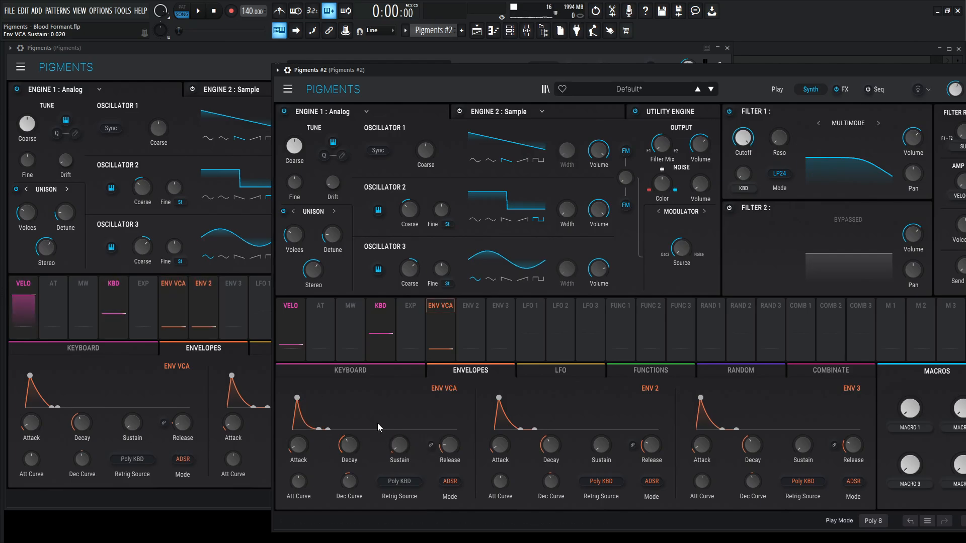
{"action": "left_click_drag", "start_coordinate": [409, 448], "coordinate": [408, 457]}
{"action": "mouse_move", "coordinate": [176, 429]}
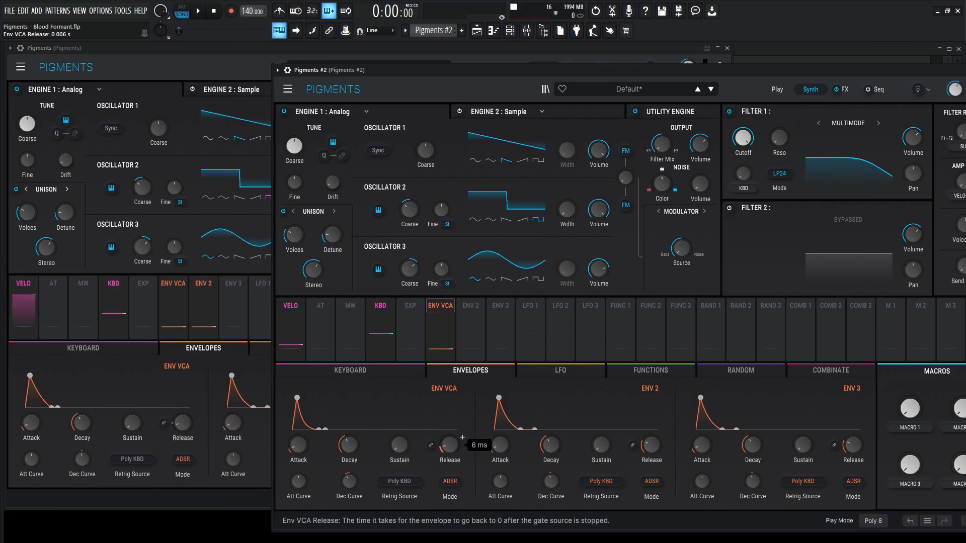
- Finish the ENV VCA release adjustment in Pigments #2 and lower the reference patch's GATE macro to 0.132
{"action": "left_click_drag", "start_coordinate": [449, 446], "coordinate": [457, 447]}
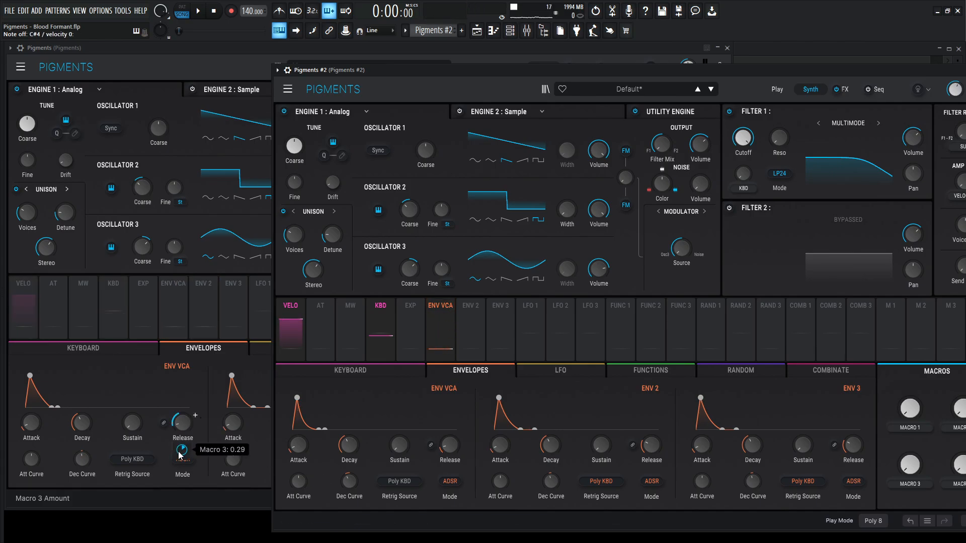
{"action": "left_click", "coordinate": [235, 65]}
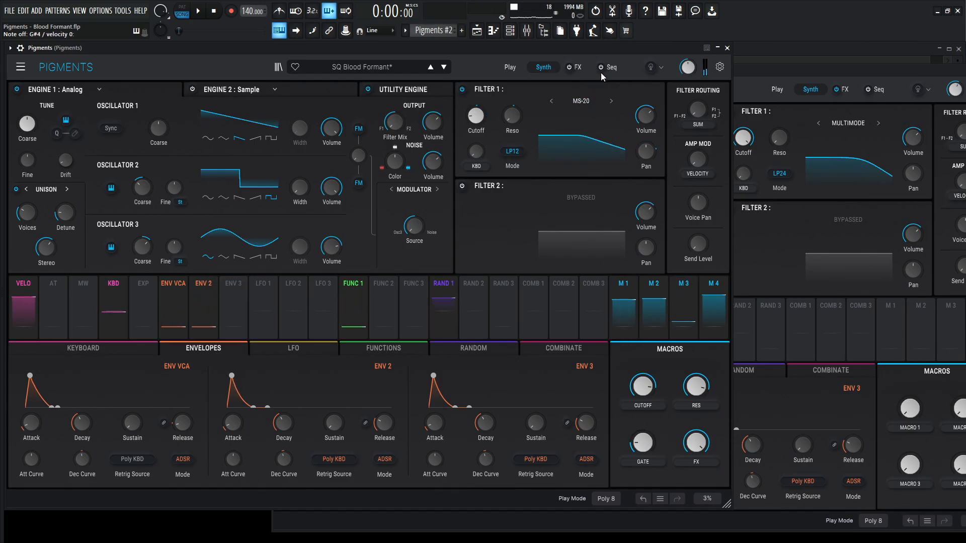
{"action": "mouse_move", "coordinate": [651, 447]}
{"action": "left_mouse_down"}
{"action": "mouse_move", "coordinate": [650, 385]}
{"action": "mouse_move", "coordinate": [642, 459]}
{"action": "left_mouse_up"}
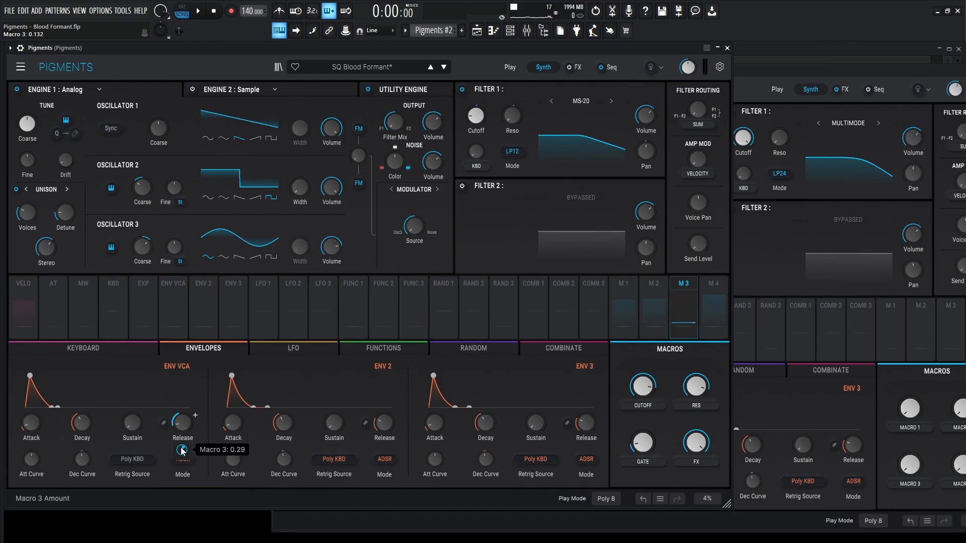
- Assign Macro 3 to the ENV VCA release in Pigments #2, adjusting its amount towards the reference patch's 0.29
{"action": "left_click", "coordinate": [821, 83]}
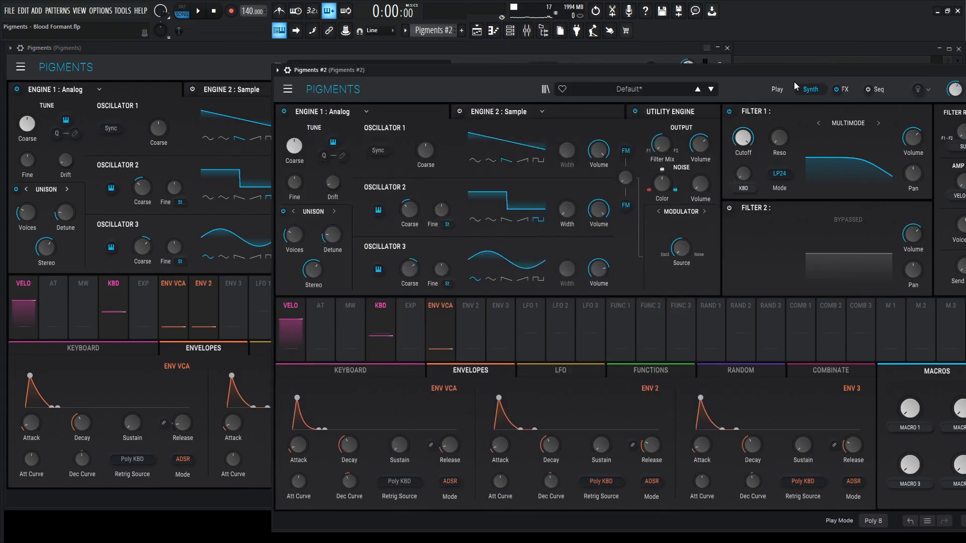
{"action": "left_click_drag", "start_coordinate": [794, 71], "coordinate": [760, 489]}
{"action": "left_click_drag", "start_coordinate": [713, 85], "coordinate": [735, 46]}
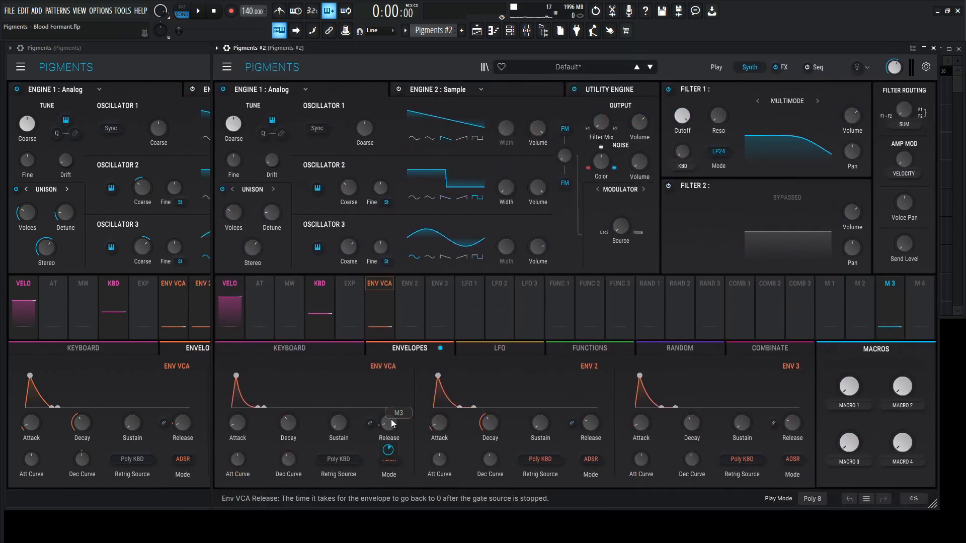
{"action": "left_click", "coordinate": [194, 222]}
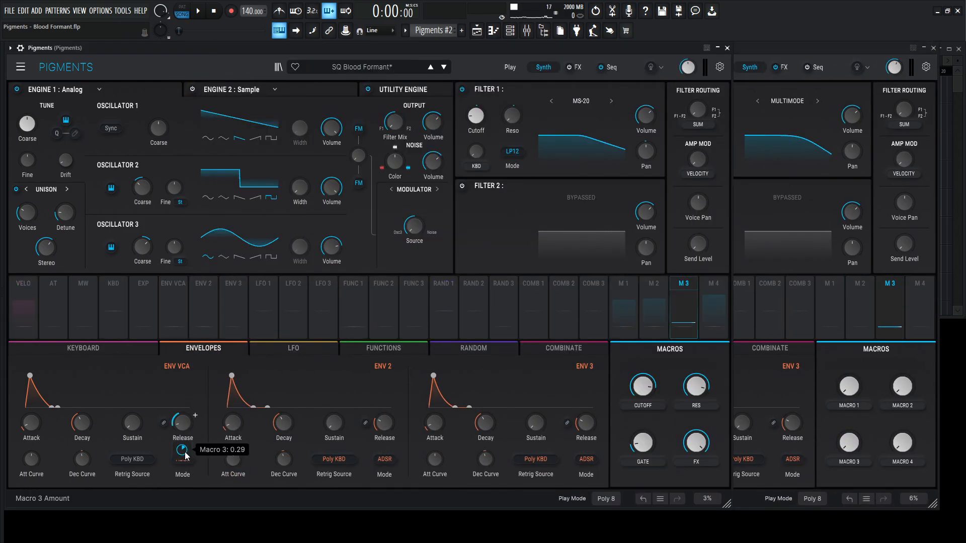
{"action": "left_click", "coordinate": [825, 71]}
{"action": "mouse_move", "coordinate": [390, 434]}
{"action": "left_click_drag", "start_coordinate": [388, 451], "coordinate": [387, 450]}
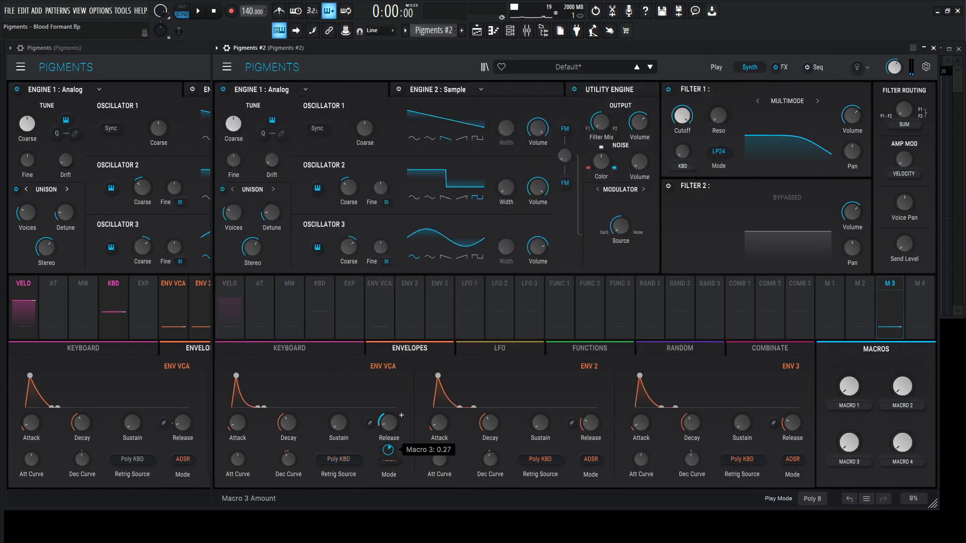
{"action": "left_click_drag", "start_coordinate": [388, 450], "coordinate": [388, 450]}
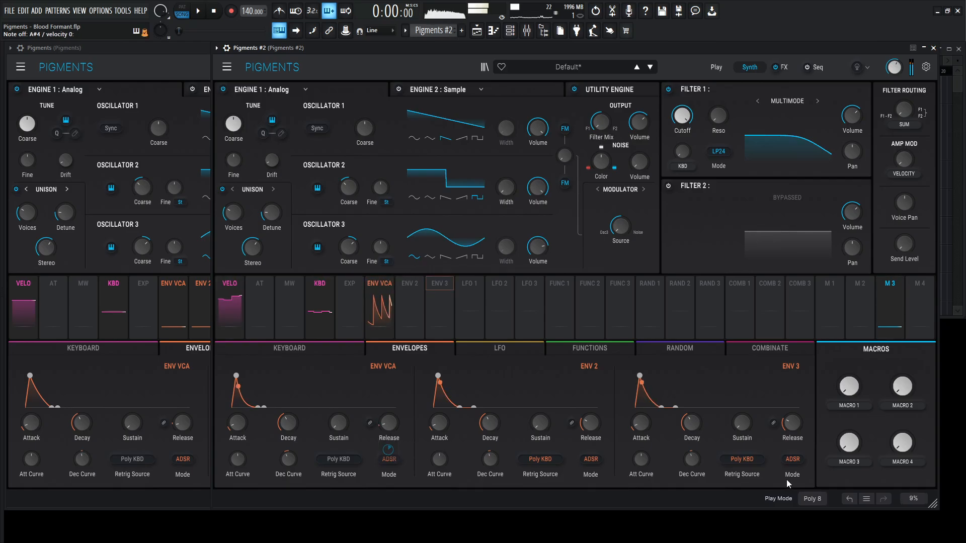
- Rename Macro 3 in Pigments #2 as GATE and raise it to 0.364
{"action": "double_click", "coordinate": [849, 462]}
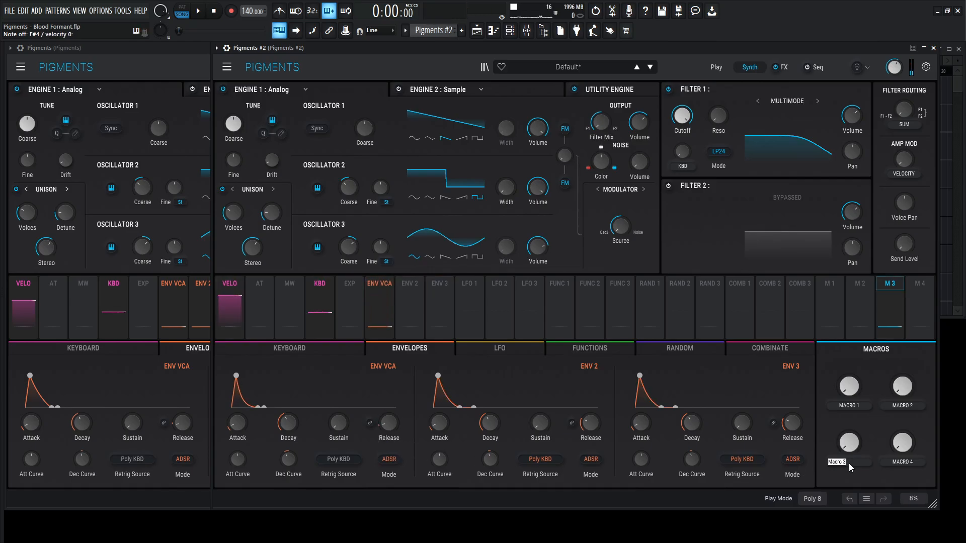
{"action": "type", "text": "GATE"}
{"action": "key", "text": "Return"}
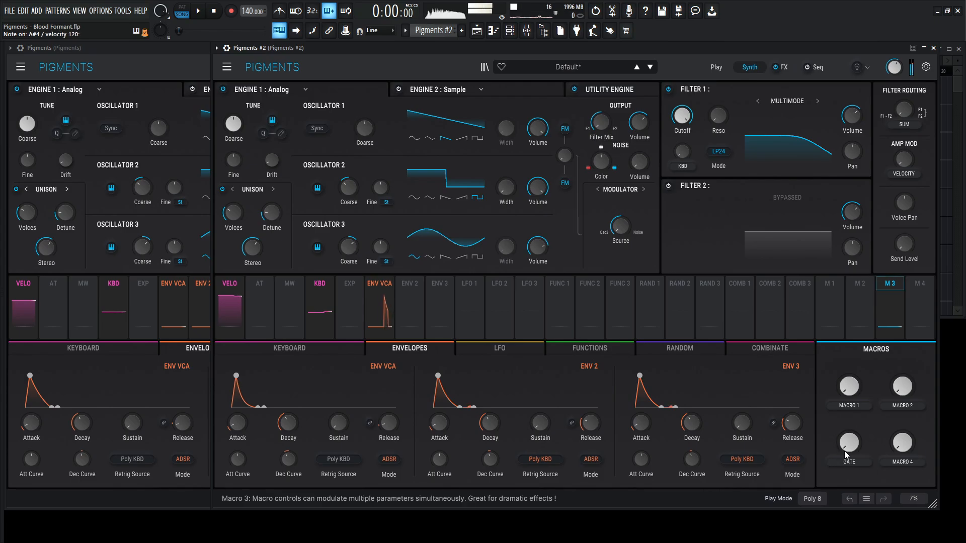
{"action": "left_click_drag", "start_coordinate": [844, 451], "coordinate": [844, 434]}
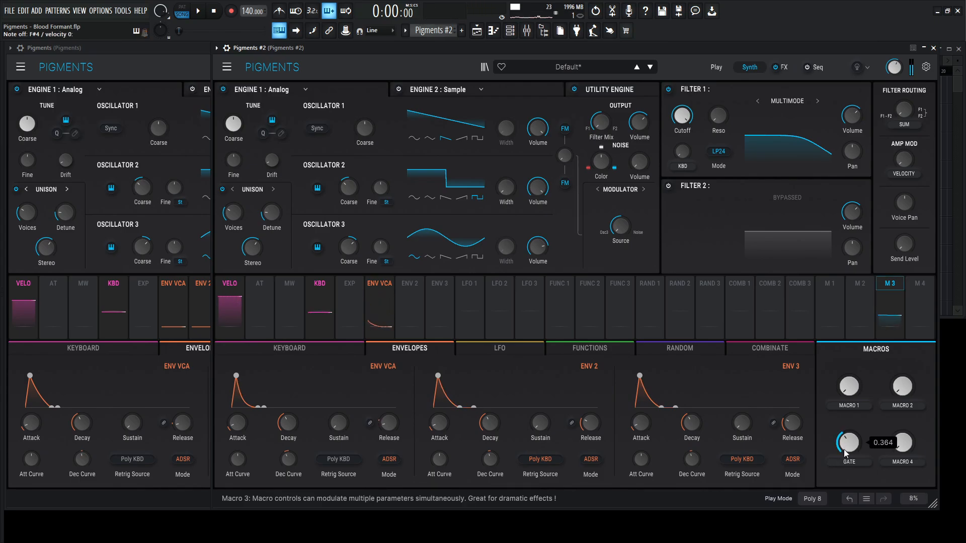
- Raise the reference patch's GATE macro to match Pigments #2 and compare the sound of both instances
{"action": "left_click", "coordinate": [191, 74]}
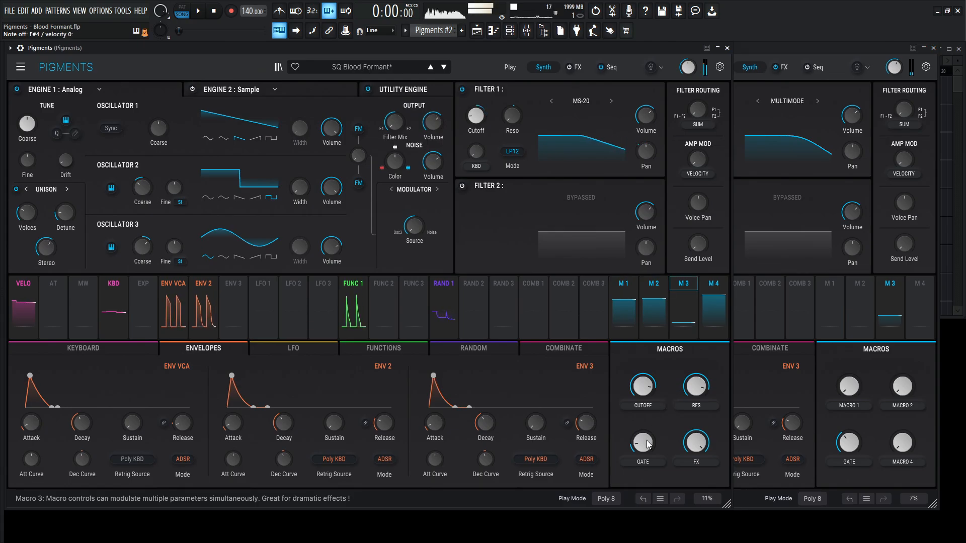
{"action": "left_click_drag", "start_coordinate": [643, 442], "coordinate": [643, 429]}
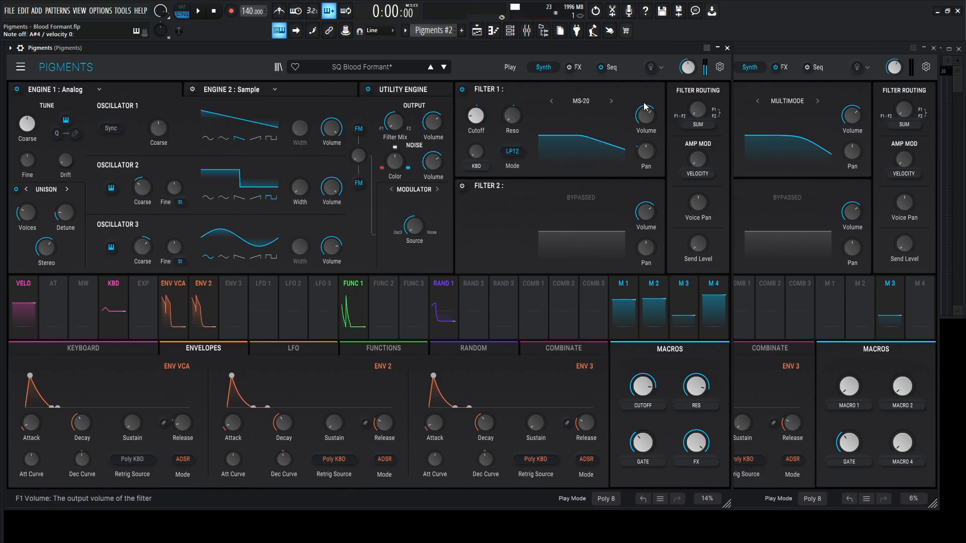
{"action": "left_click", "coordinate": [785, 80]}
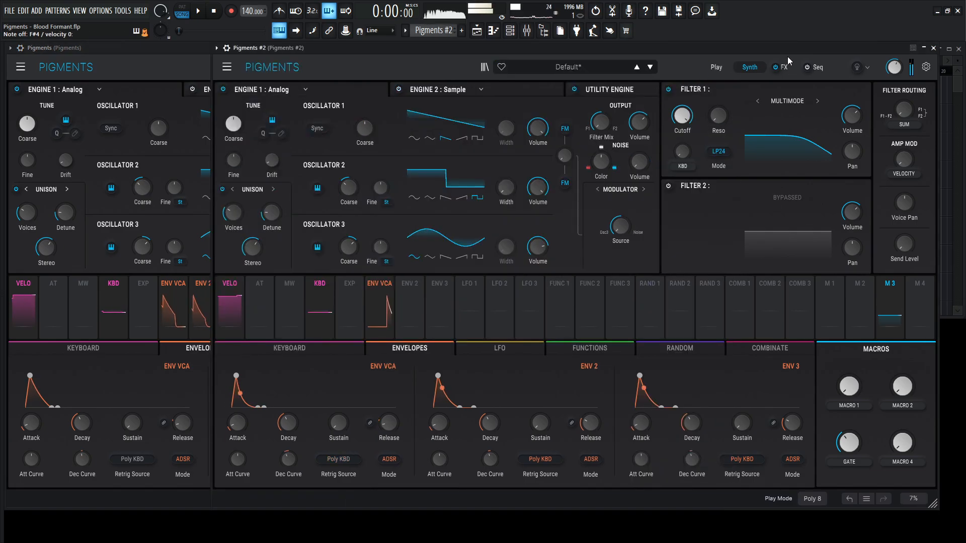
- Switch Filter 1 in Pigments #2 to the MS-20 type and lower its cutoff, using the reference patch as a guide
{"action": "left_click", "coordinate": [159, 49]}
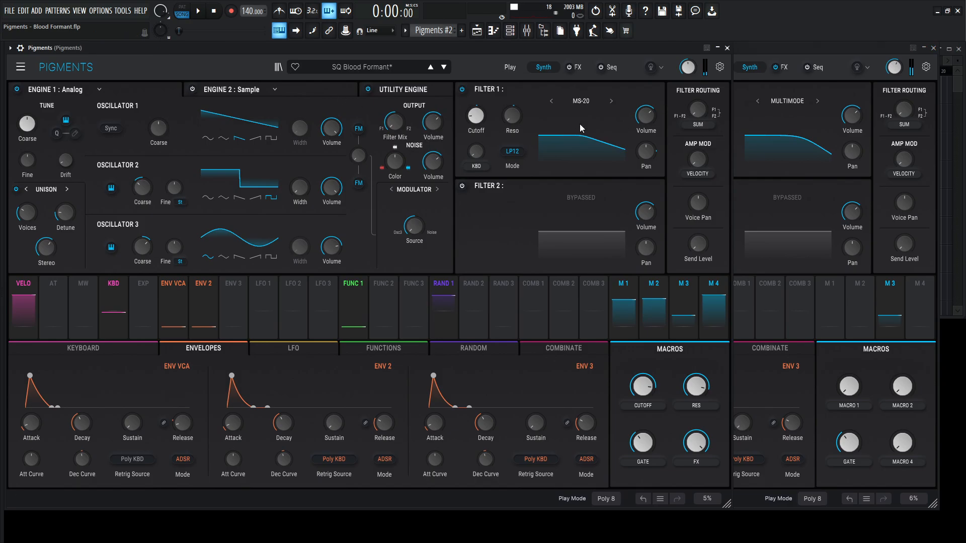
{"action": "left_click", "coordinate": [838, 50]}
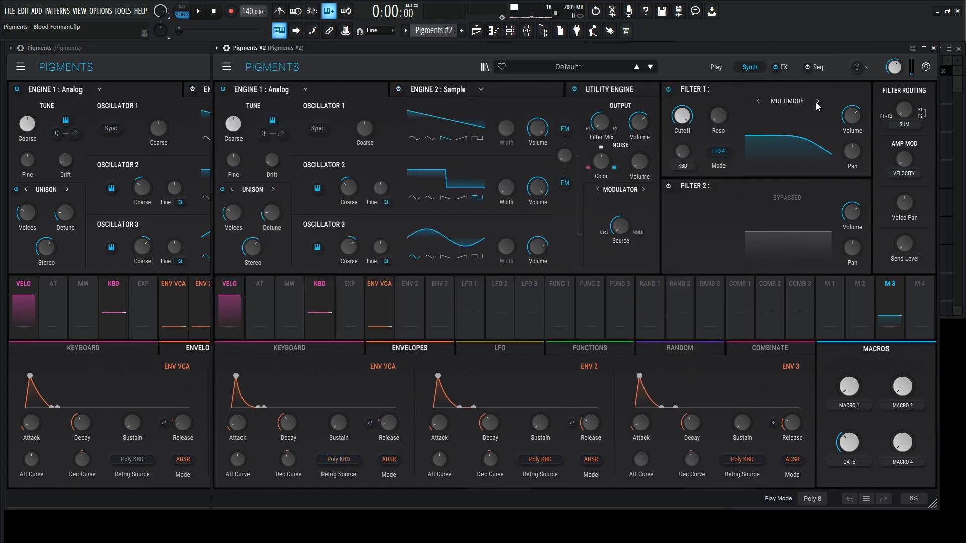
{"action": "left_click", "coordinate": [816, 101]}
{"action": "left_click", "coordinate": [174, 51]}
{"action": "mouse_move", "coordinate": [473, 121]}
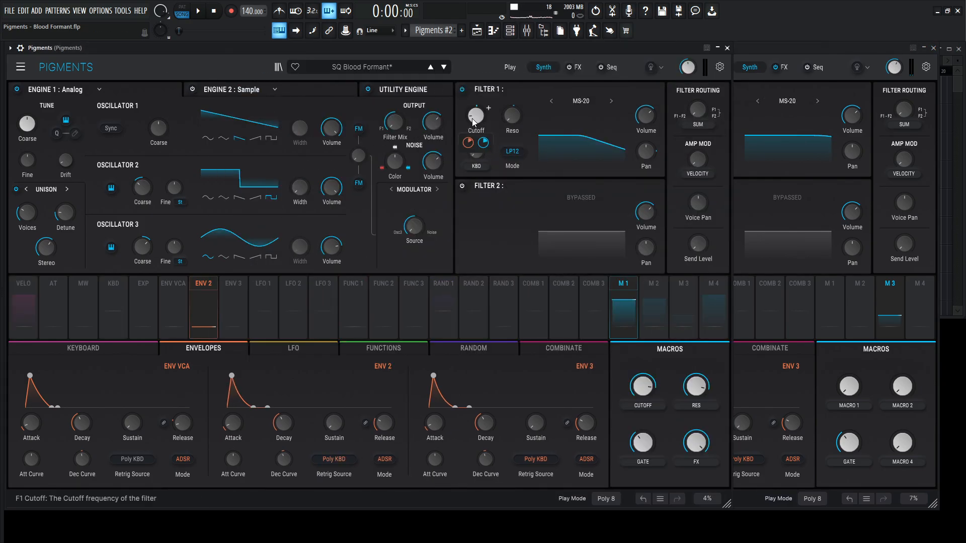
{"action": "left_click", "coordinate": [752, 49]}
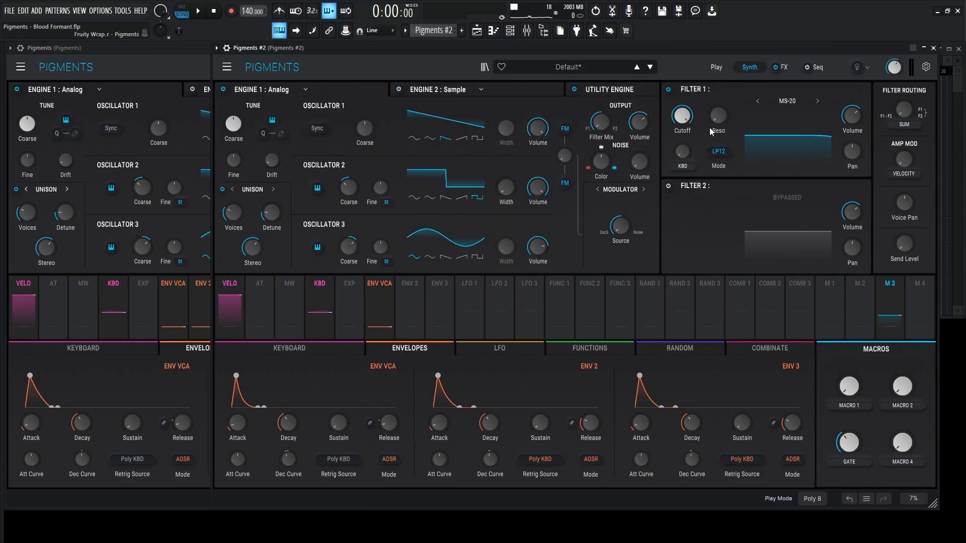
{"action": "left_click_drag", "start_coordinate": [682, 118], "coordinate": [681, 184]}
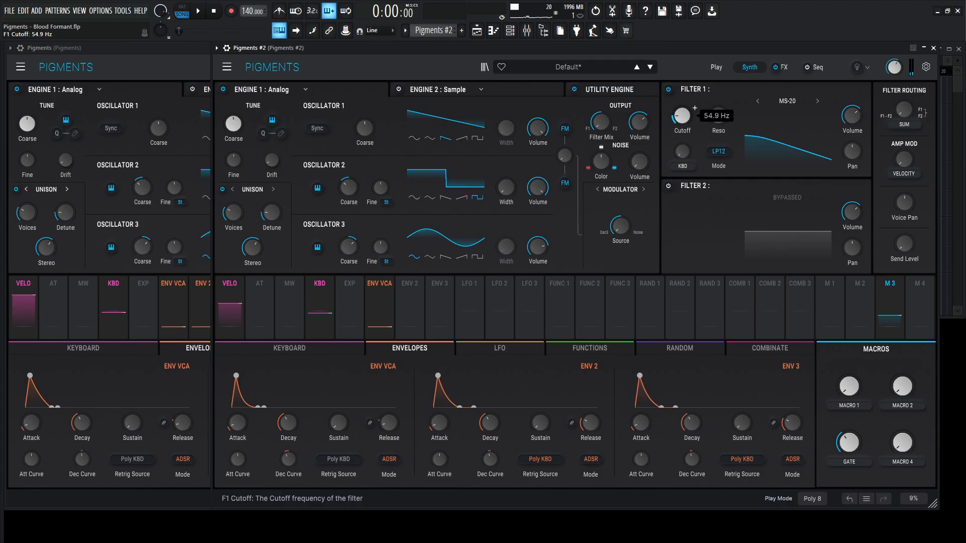
- Assign Macro 1 to the Filter 1 cutoff in Pigments #2 with an amount of 0.41
{"action": "left_click", "coordinate": [193, 64]}
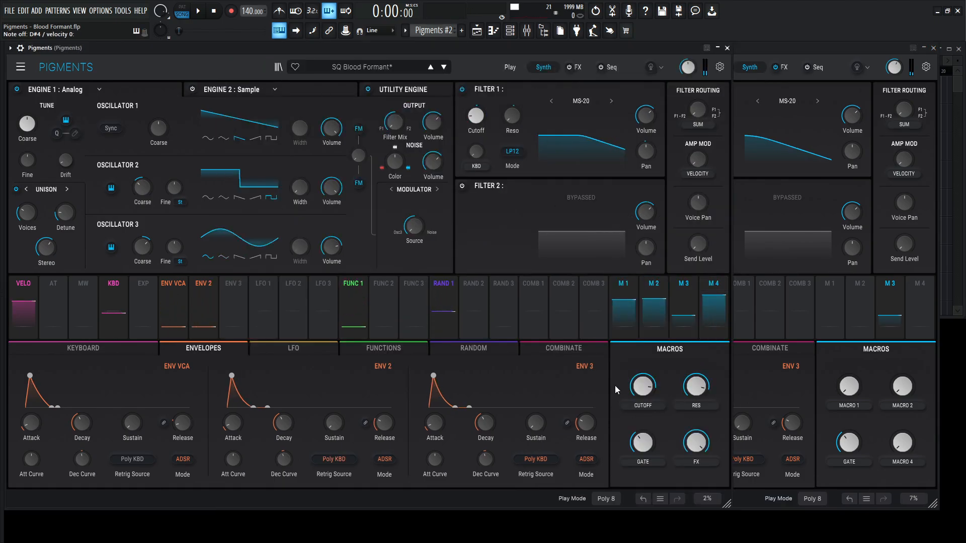
{"action": "mouse_move", "coordinate": [478, 144]}
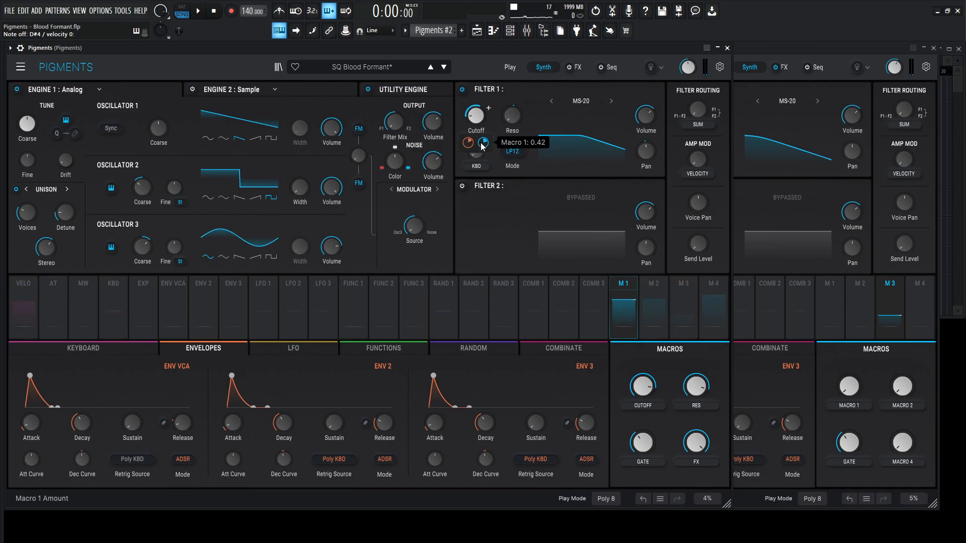
{"action": "left_click", "coordinate": [800, 74]}
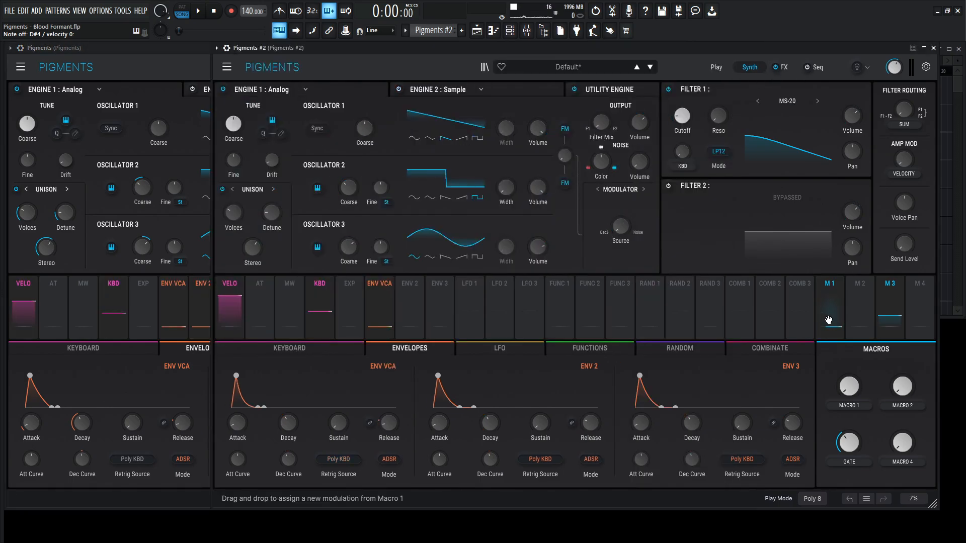
{"action": "left_click_drag", "start_coordinate": [688, 115], "coordinate": [687, 117]}
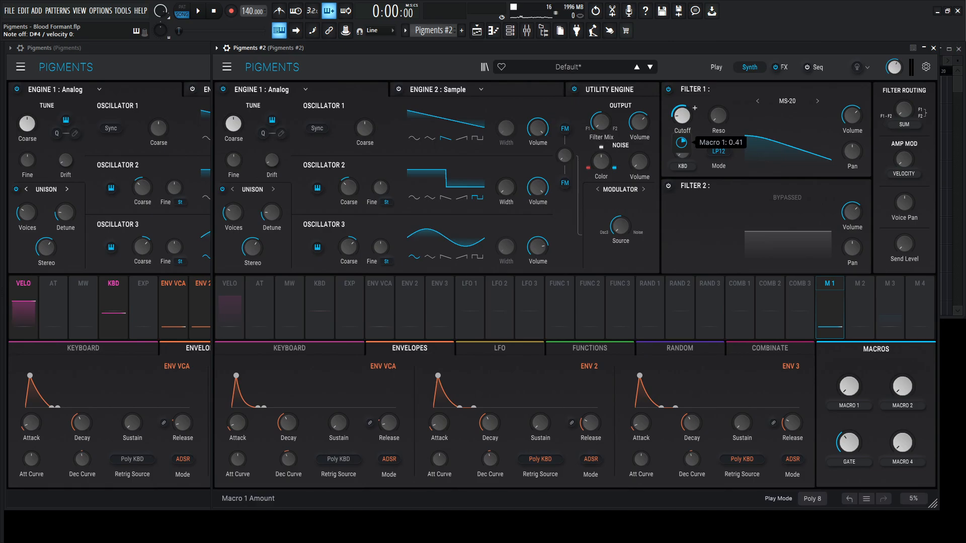
- Set Macro 1 in Pigments #2 to 0.856 and rename it CUTOFF
{"action": "left_click", "coordinate": [205, 67]}
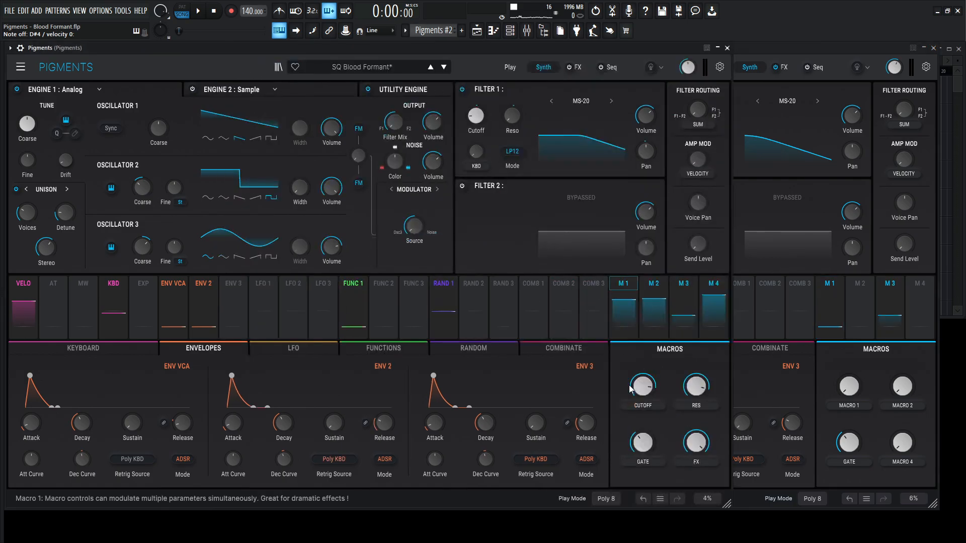
{"action": "left_click", "coordinate": [849, 387]}
{"action": "left_click_drag", "start_coordinate": [849, 388], "coordinate": [848, 373]}
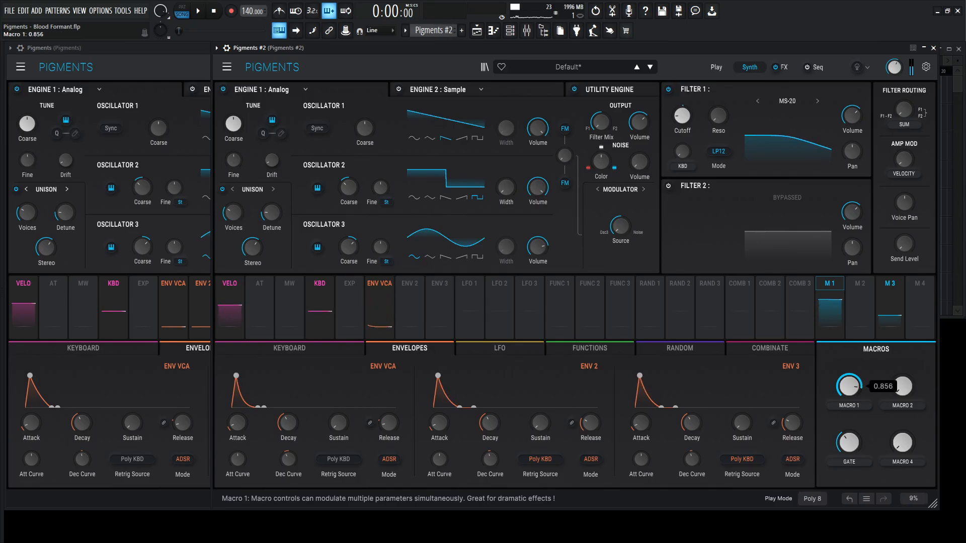
{"action": "double_click", "coordinate": [842, 407]}
{"action": "type", "text": "cuyo"}
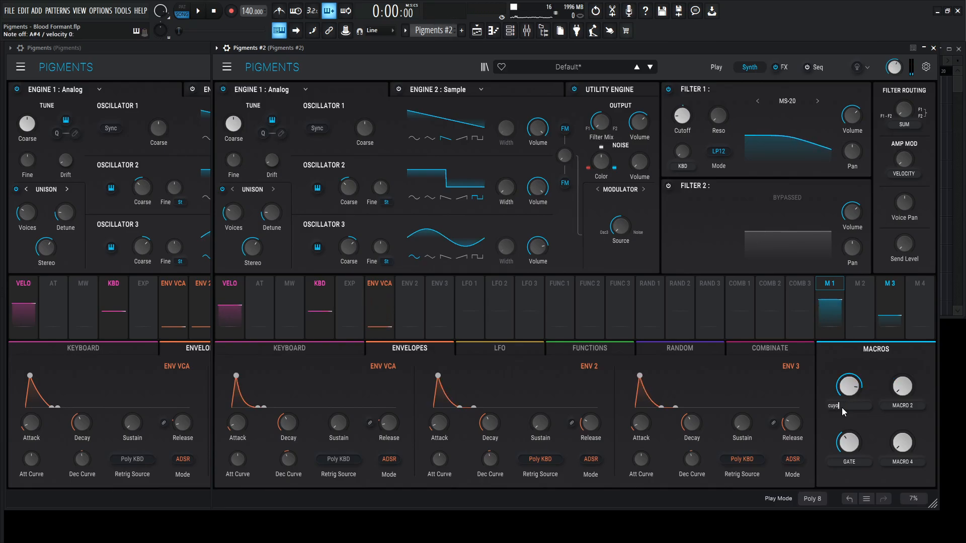
{"action": "key", "text": "BackSpace"}
{"action": "key", "text": "BackSpace"}
{"action": "key", "text": "BackSpace"}
{"action": "key", "text": "BackSpace"}
- Assign Env 2 to the Filter 1 cutoff in Pigments #2 and adjust its modulation amount to the reference patch
{"action": "left_click", "coordinate": [200, 48]}
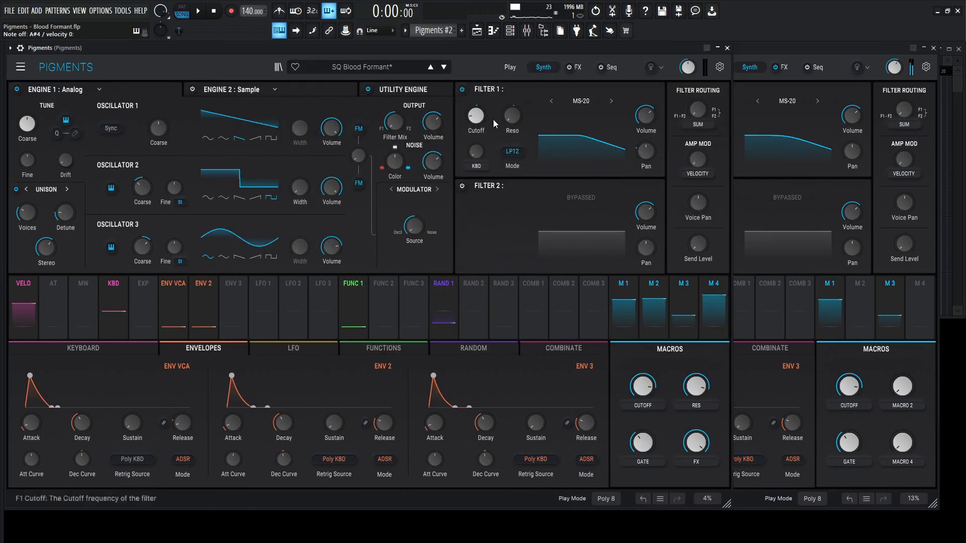
{"action": "mouse_move", "coordinate": [468, 145]}
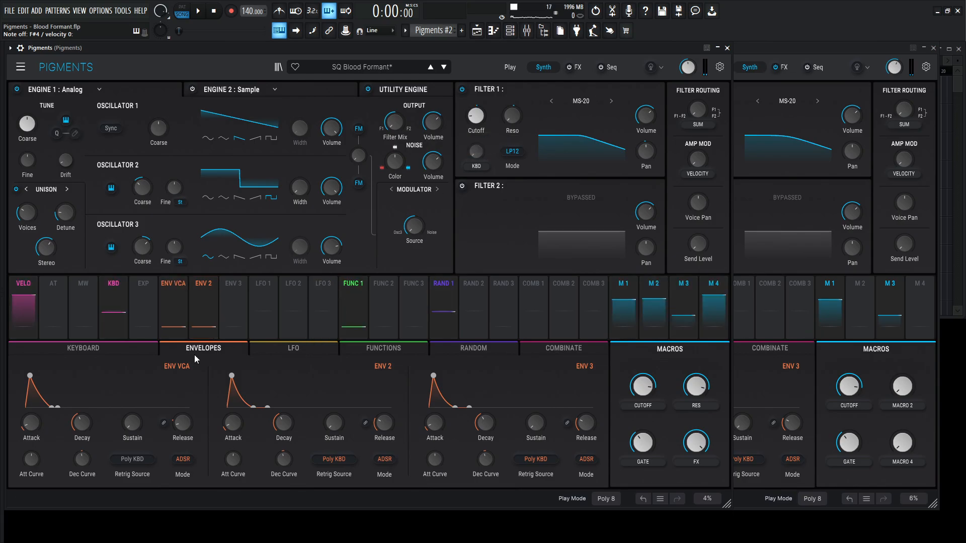
{"action": "left_click", "coordinate": [768, 48]}
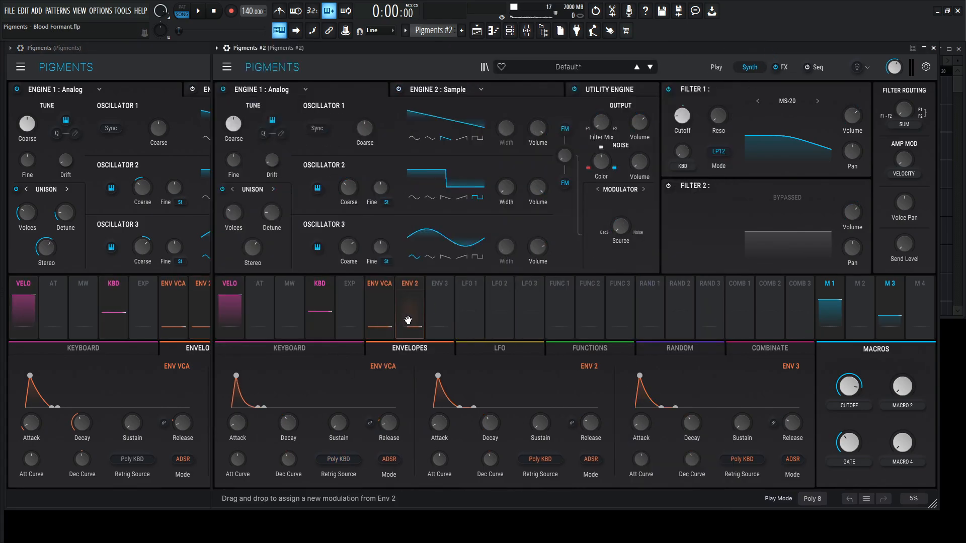
{"action": "left_click_drag", "start_coordinate": [408, 320], "coordinate": [681, 111]}
{"action": "left_click", "coordinate": [176, 50]}
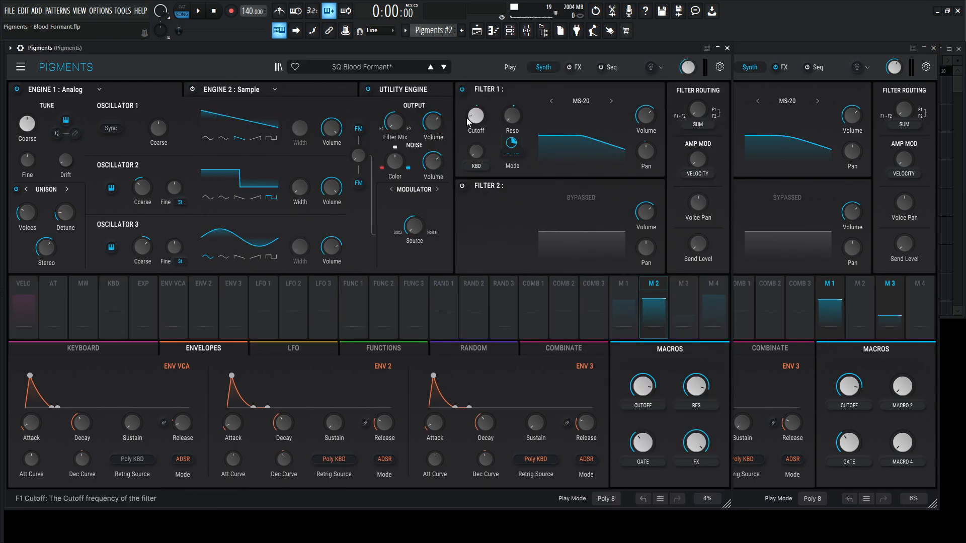
{"action": "left_click", "coordinate": [744, 73]}
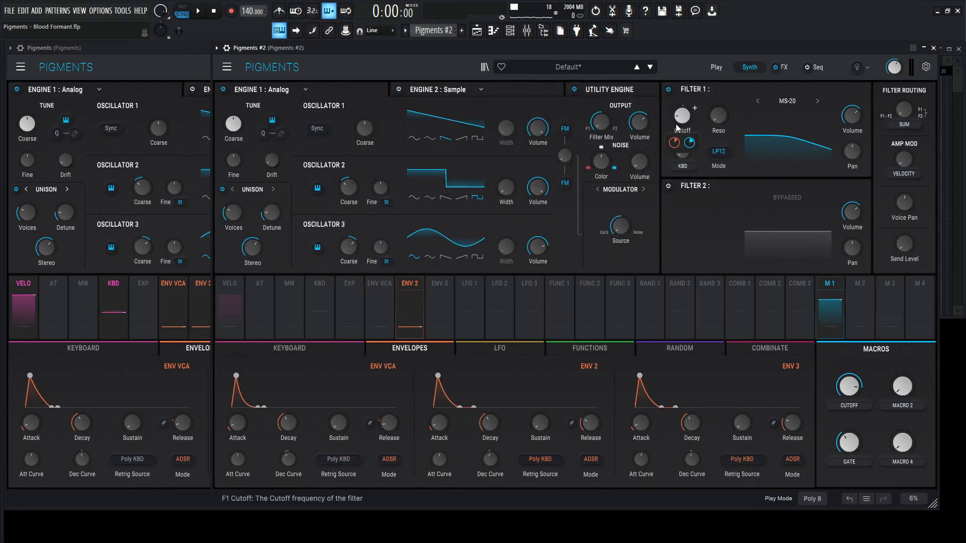
{"action": "mouse_move", "coordinate": [674, 145]}
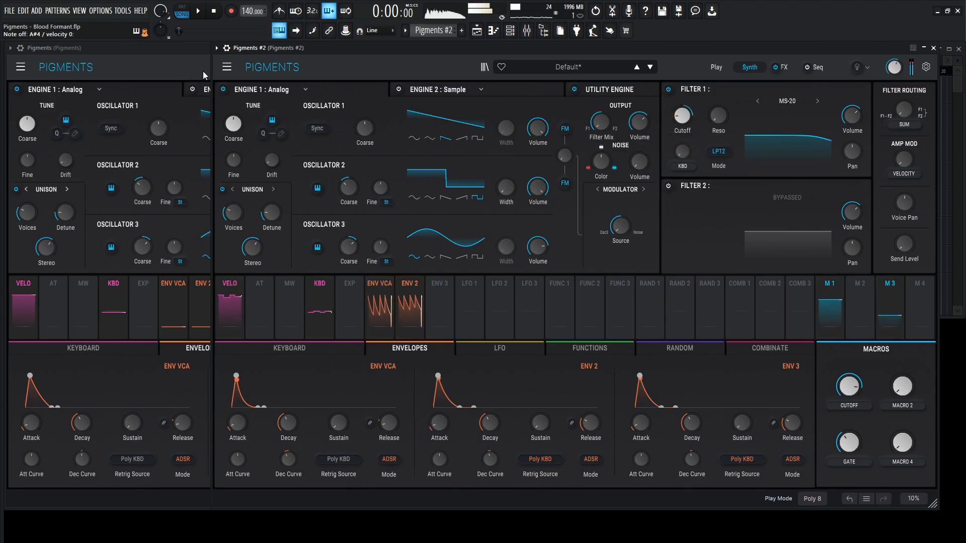
- Check the attack, decay and sustain settings of ENV 2 in the reference patch
{"action": "left_click", "coordinate": [177, 68]}
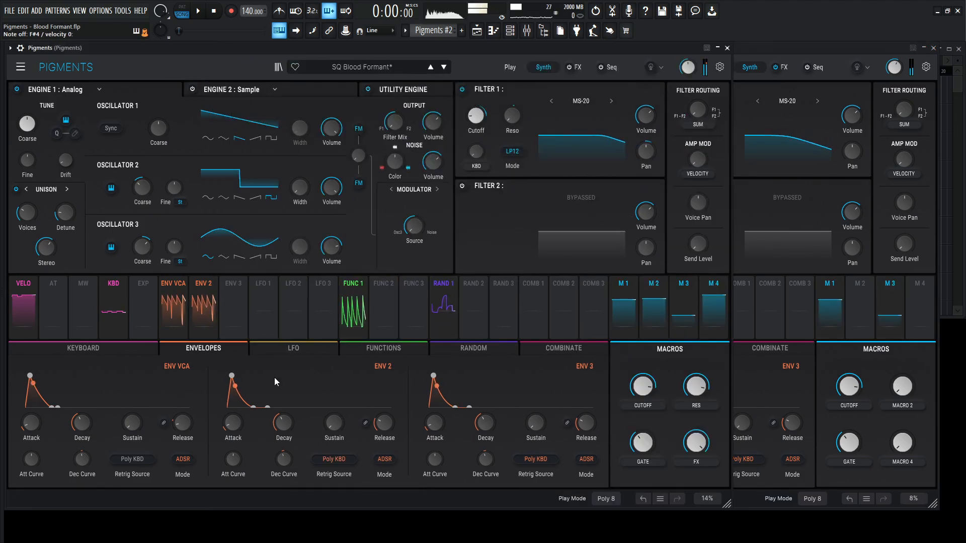
{"action": "mouse_move", "coordinate": [232, 430]}
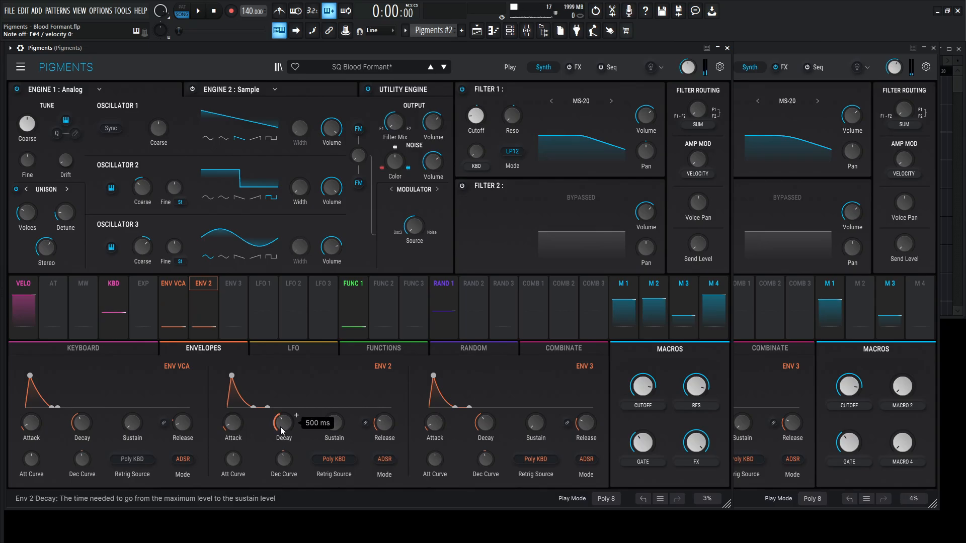
{"action": "mouse_move", "coordinate": [337, 425]}
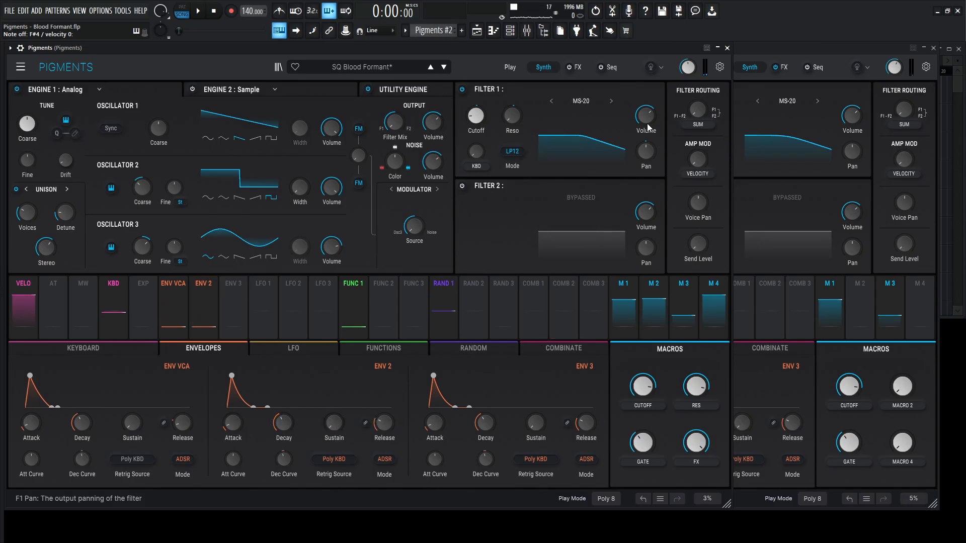
- Compare the envelope settings of both Pigments instances, including the ENV 2 decay curve in the reference patch
{"action": "left_click", "coordinate": [765, 50]}
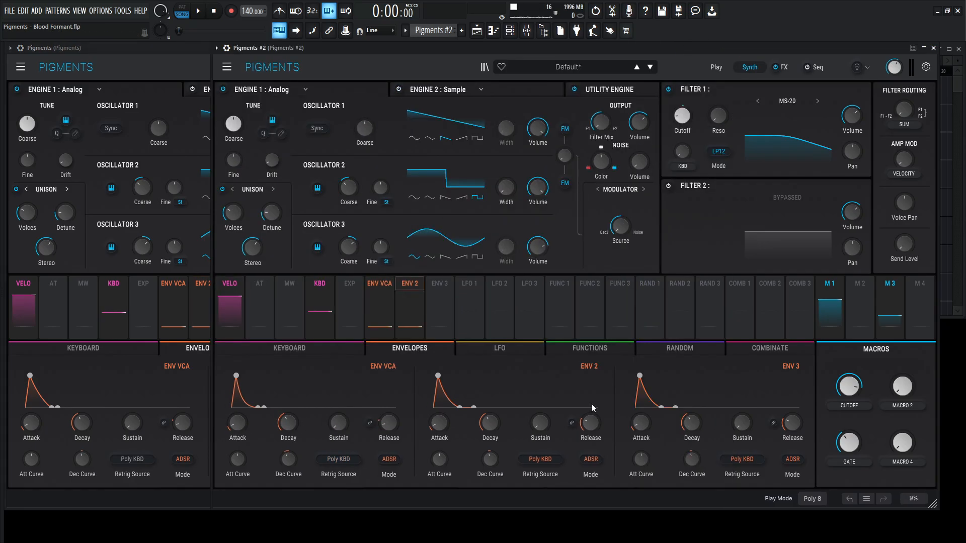
{"action": "left_click", "coordinate": [158, 65]}
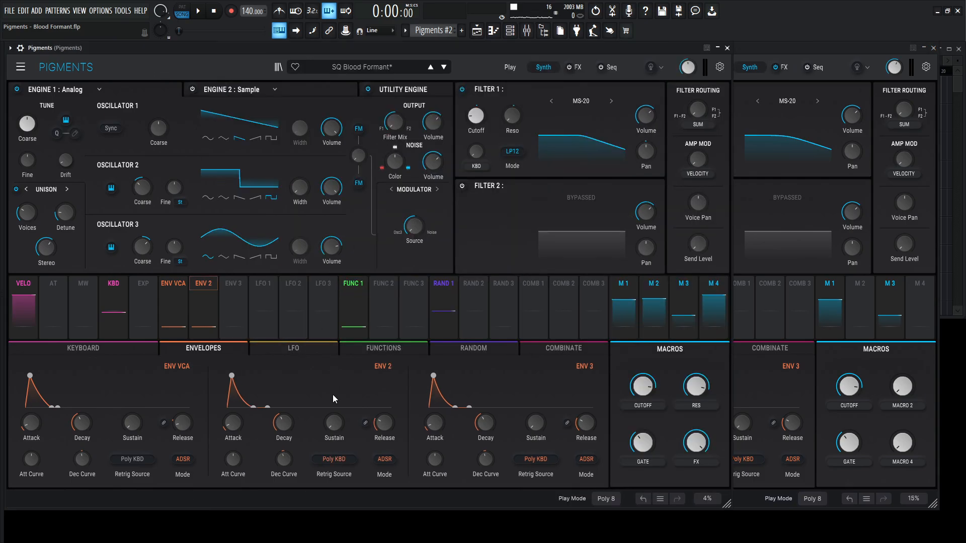
{"action": "left_click", "coordinate": [763, 69]}
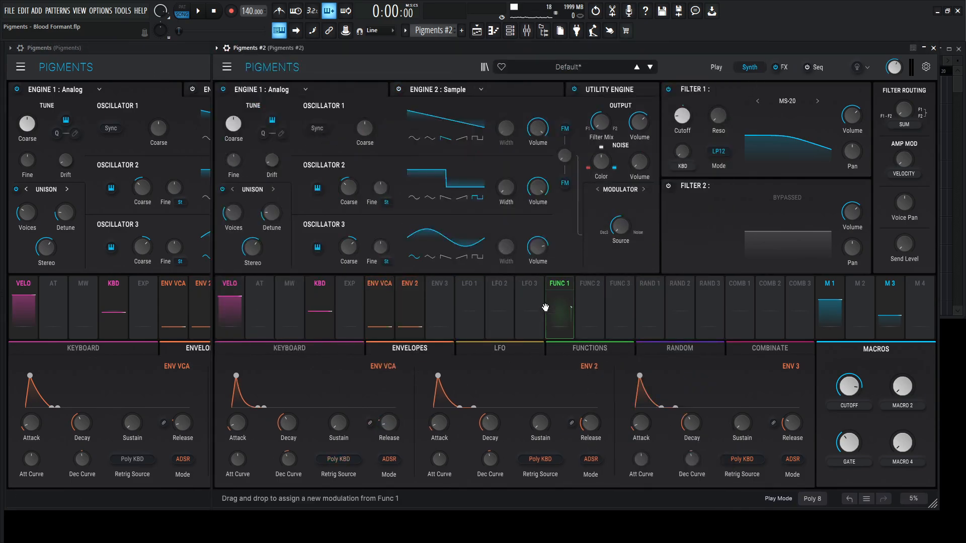
{"action": "left_click", "coordinate": [171, 64]}
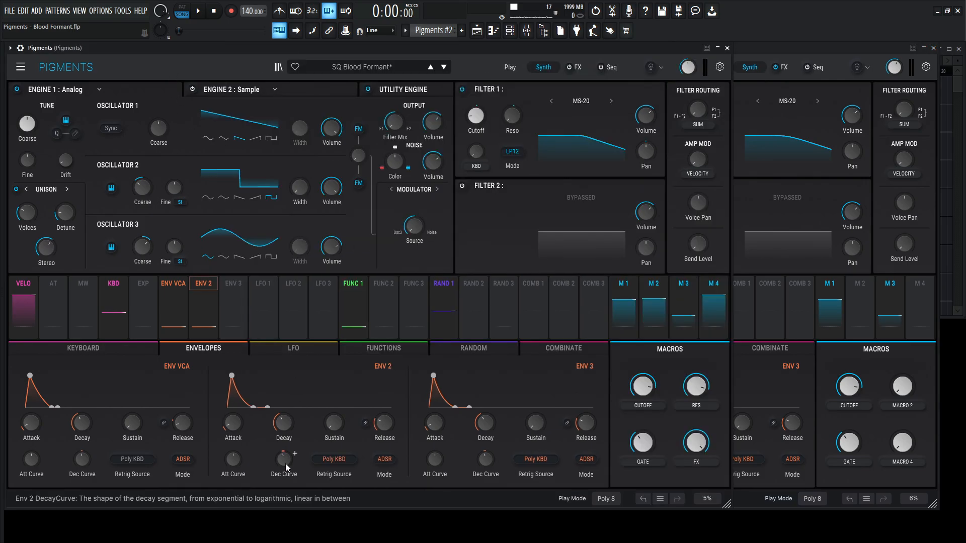
{"action": "left_click", "coordinate": [753, 63]}
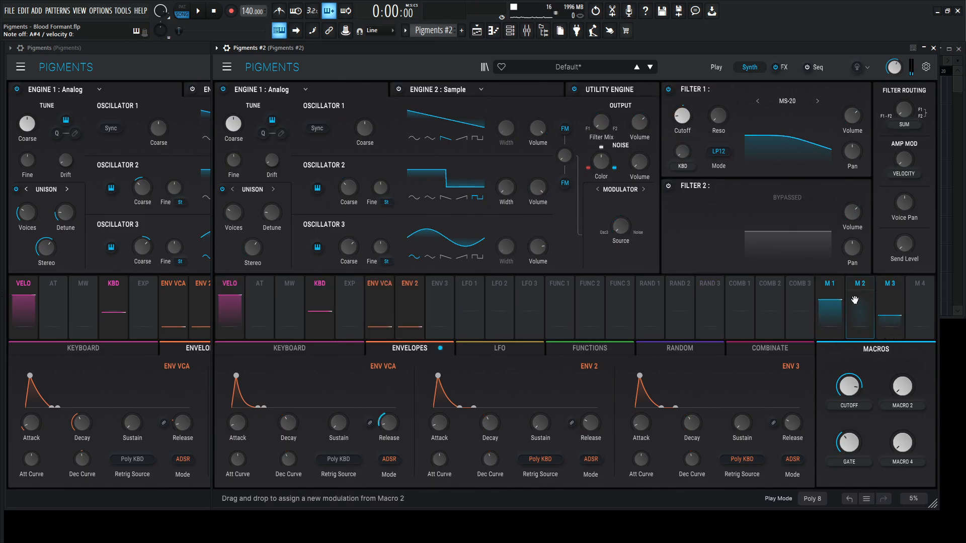
- Assign Macro 2 to the Filter 1 resonance in Pigments #2 with an amount of 0.60 and set Macro 2 to 0.884
{"action": "left_click", "coordinate": [173, 55]}
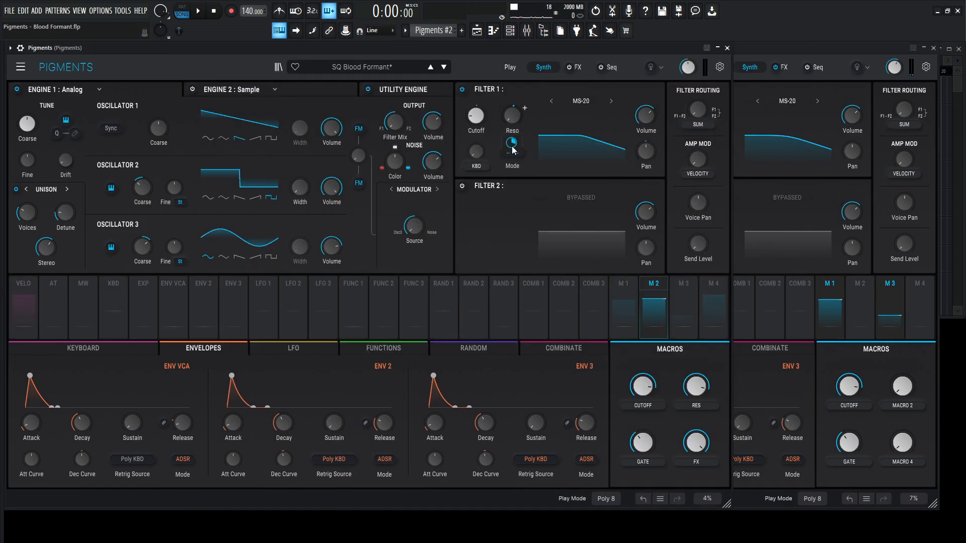
{"action": "left_click", "coordinate": [857, 67]}
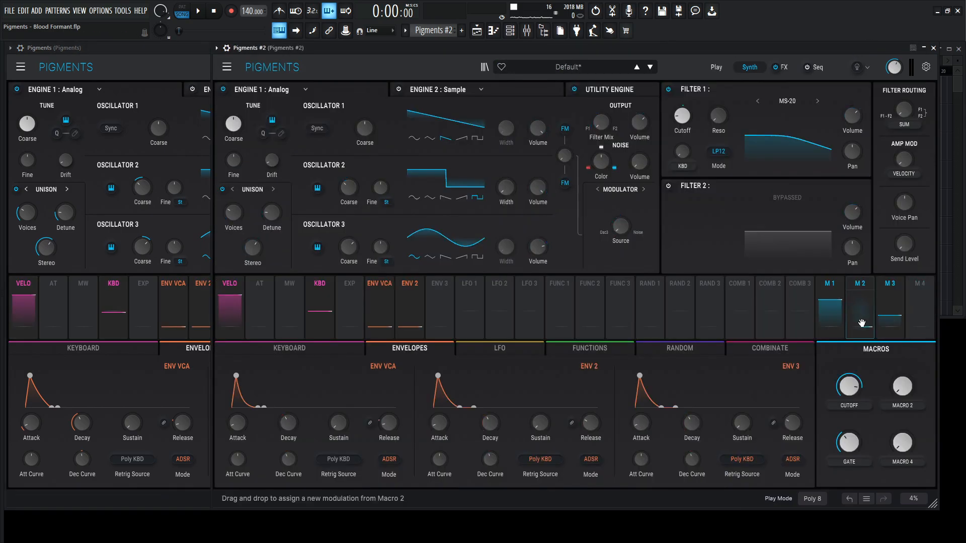
{"action": "left_click_drag", "start_coordinate": [863, 314], "coordinate": [731, 108]}
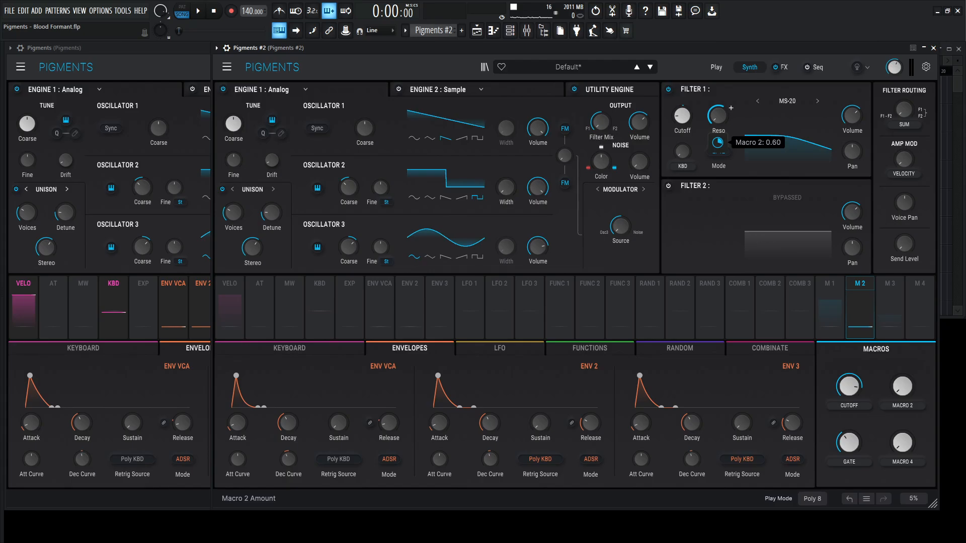
{"action": "left_click", "coordinate": [189, 51]}
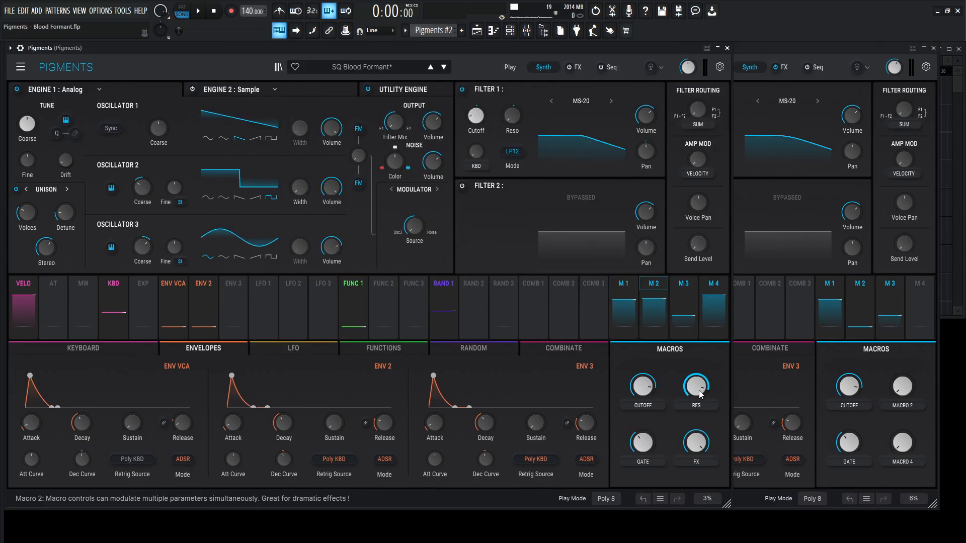
{"action": "left_click", "coordinate": [904, 394]}
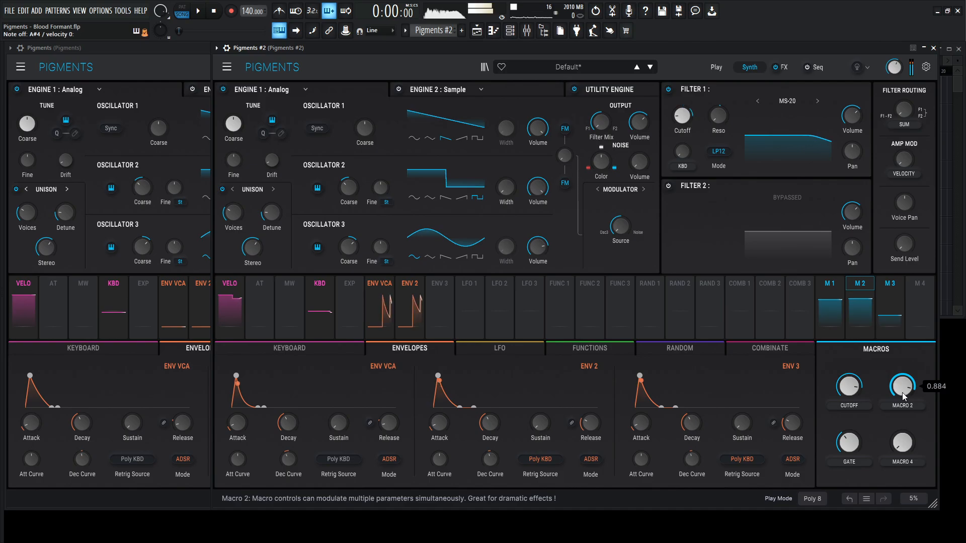
- Compare the sound of the reference patch and Pigments #2 by playing notes in each instance alternately
{"action": "left_click", "coordinate": [199, 73]}
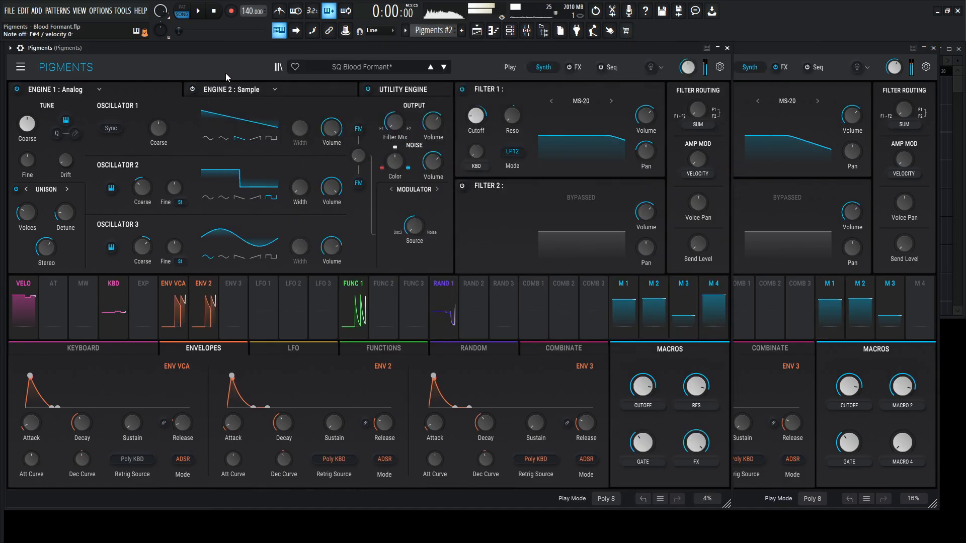
{"action": "left_click", "coordinate": [794, 48]}
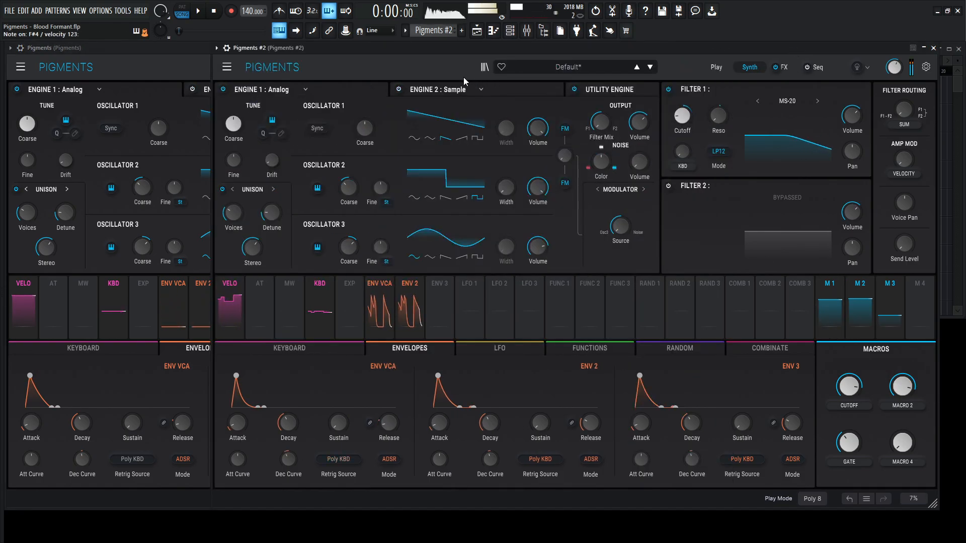
{"action": "left_click", "coordinate": [152, 57]}
{"action": "left_click", "coordinate": [658, 66]}
{"action": "left_click", "coordinate": [659, 66]}
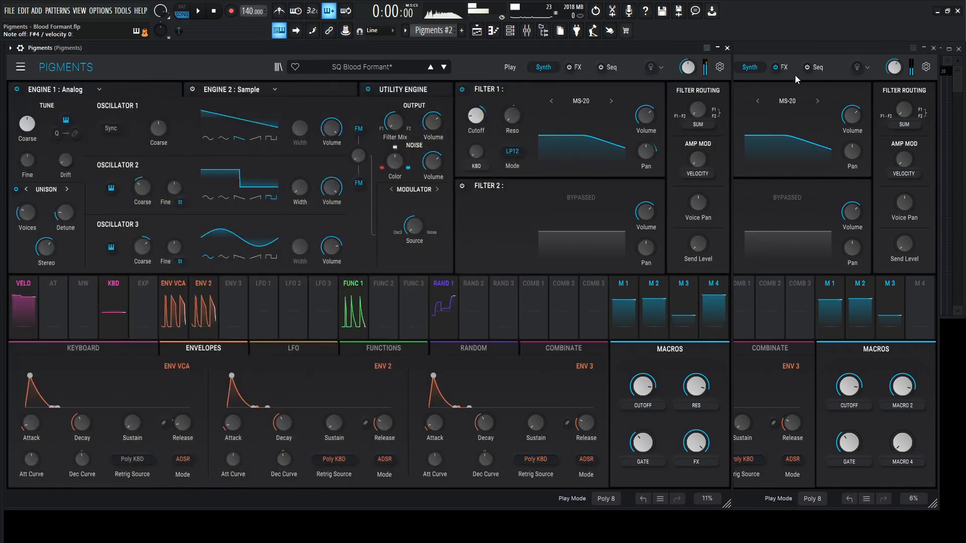
{"action": "left_click", "coordinate": [788, 53]}
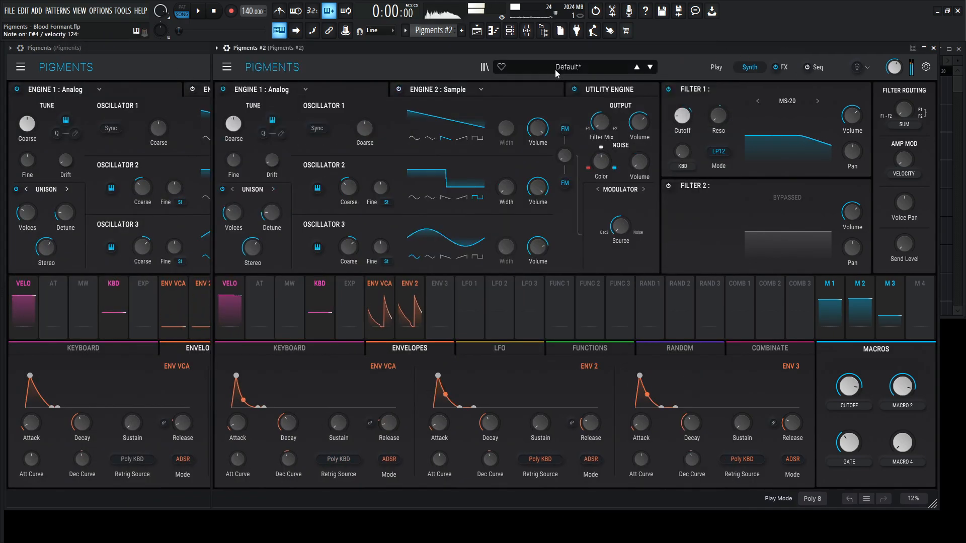
{"action": "left_click", "coordinate": [167, 70]}
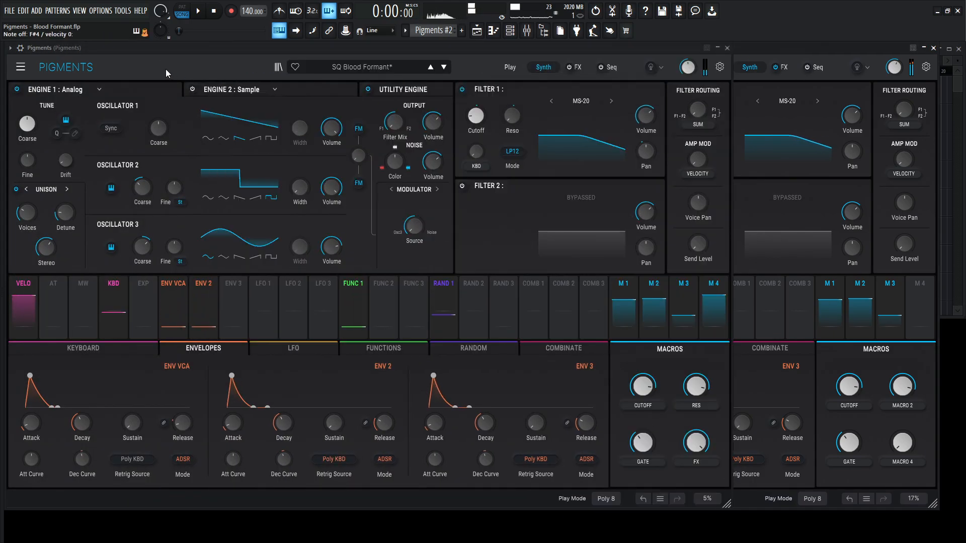
- Set the ENV VCA decay curve in Pigments #2 to -1.12 and compare it with the reference patch
{"action": "left_click", "coordinate": [765, 51]}
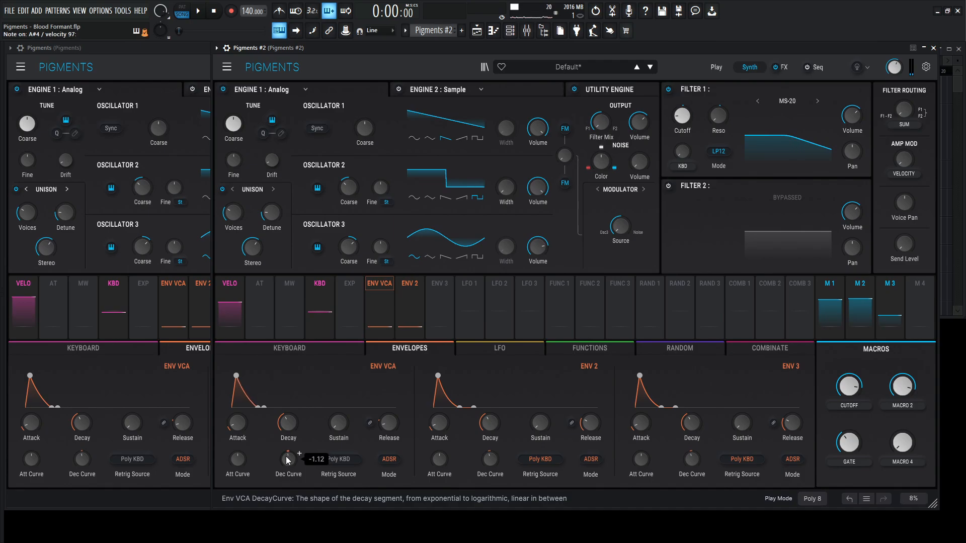
{"action": "left_click", "coordinate": [149, 50]}
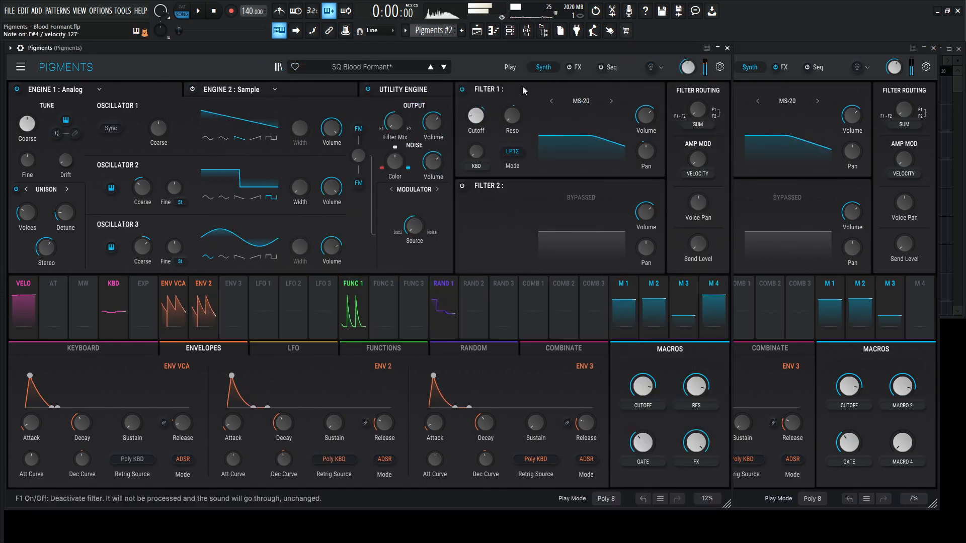
{"action": "left_click", "coordinate": [782, 50]}
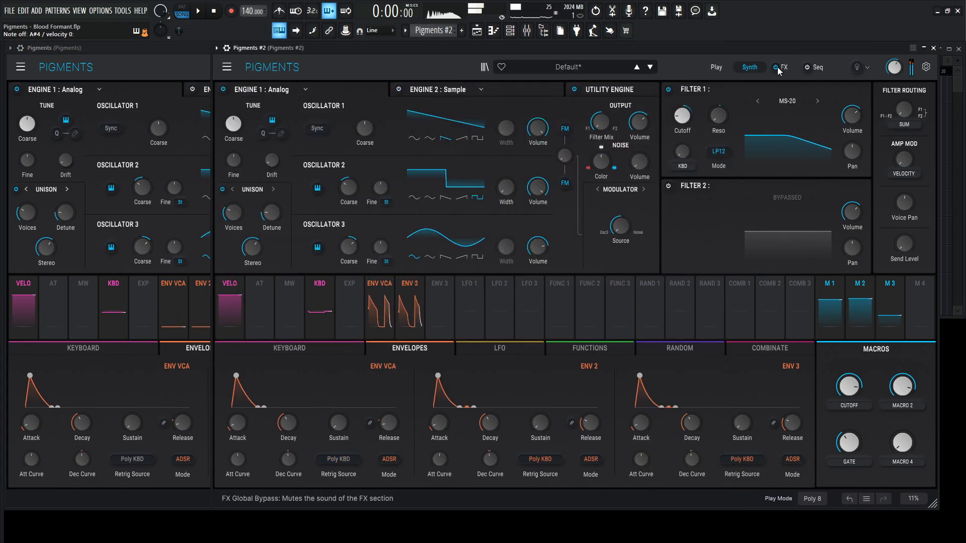
- Check the Filter 1 pan modulation in the reference patch and assign Random 1 to the Filter 1 pan in Pigments #2 with an amount of 0.33
{"action": "left_click", "coordinate": [175, 68]}
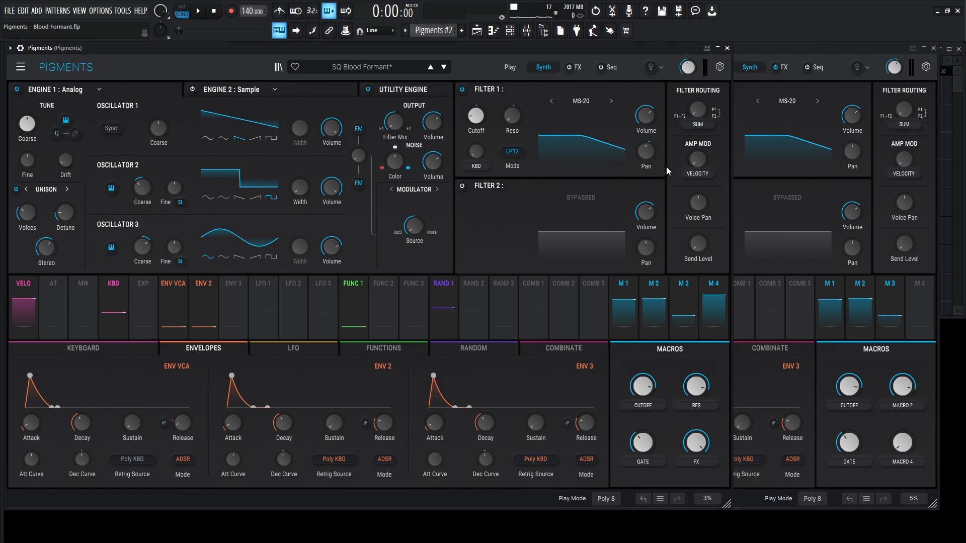
{"action": "mouse_move", "coordinate": [646, 179]}
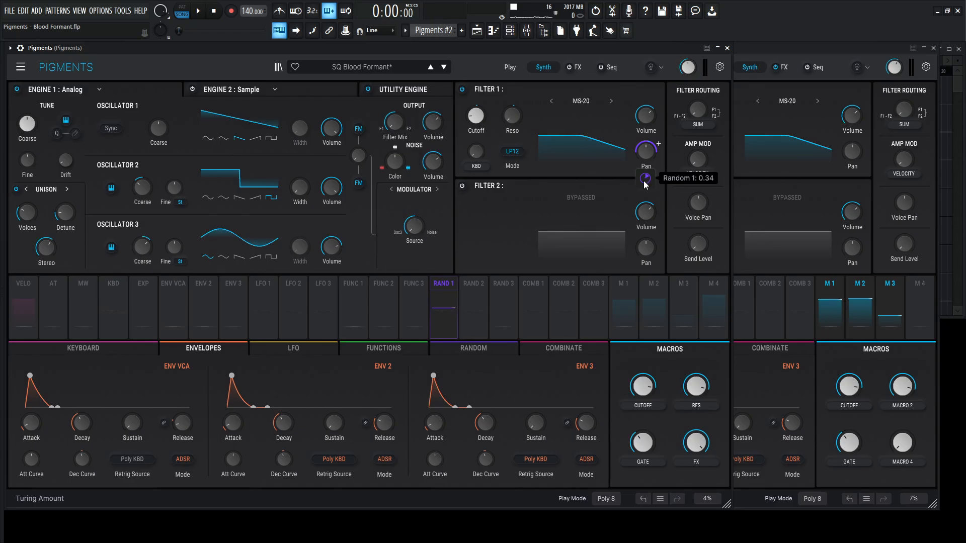
{"action": "left_click", "coordinate": [828, 50]}
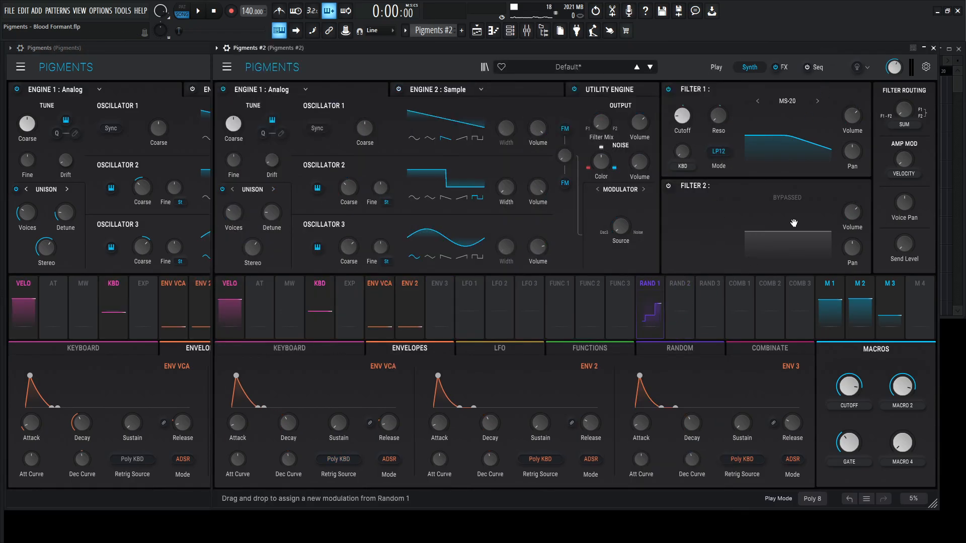
{"action": "mouse_move", "coordinate": [851, 178]}
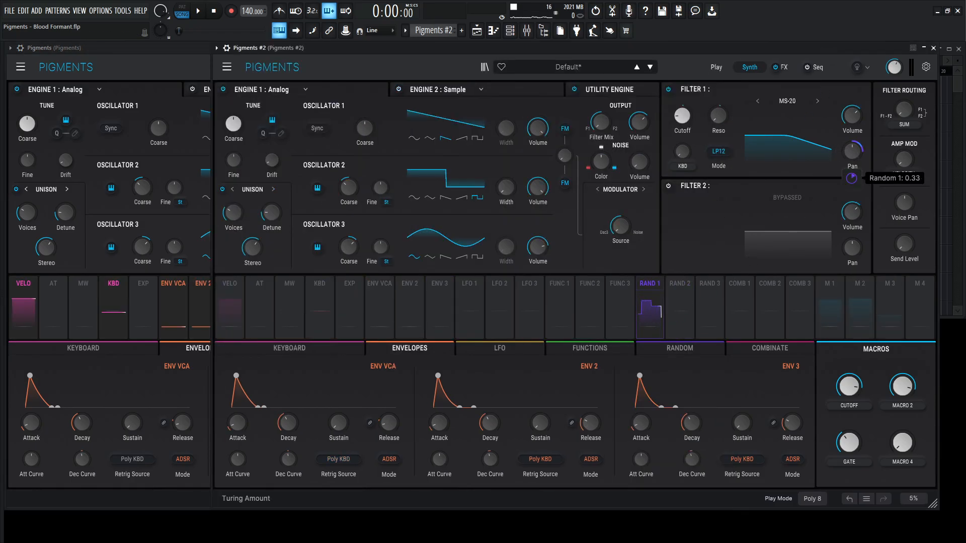
- Set Random 1 in Pigments #2 to Sample & Hold and show the random generator settings of the reference patch
{"action": "left_click", "coordinate": [682, 349]}
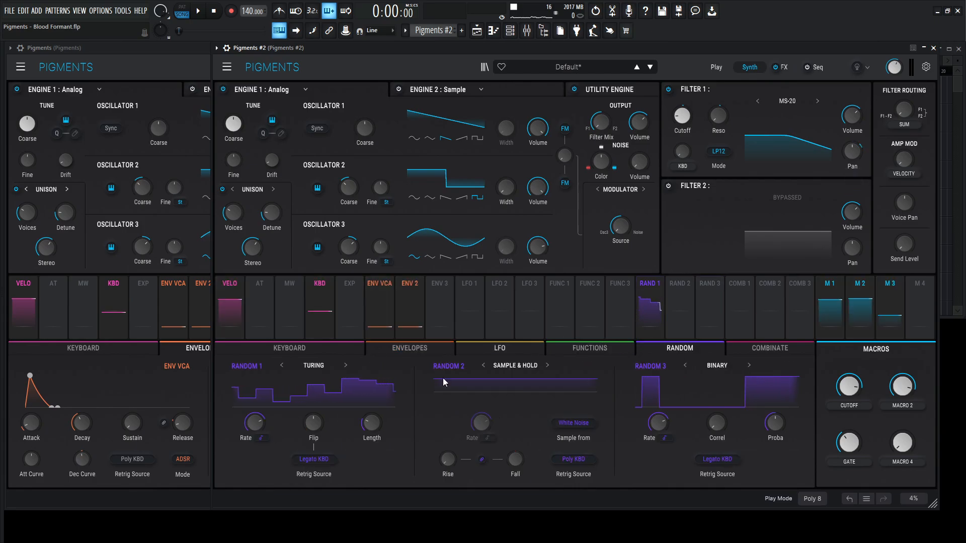
{"action": "left_click", "coordinate": [314, 368]}
{"action": "left_click", "coordinate": [324, 410]}
{"action": "left_click", "coordinate": [183, 60]}
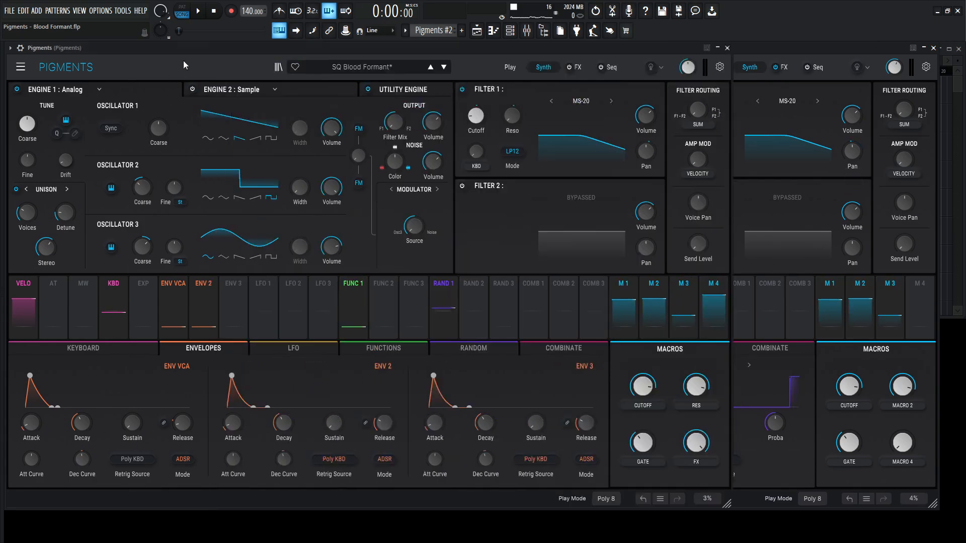
{"action": "left_click", "coordinate": [473, 348]}
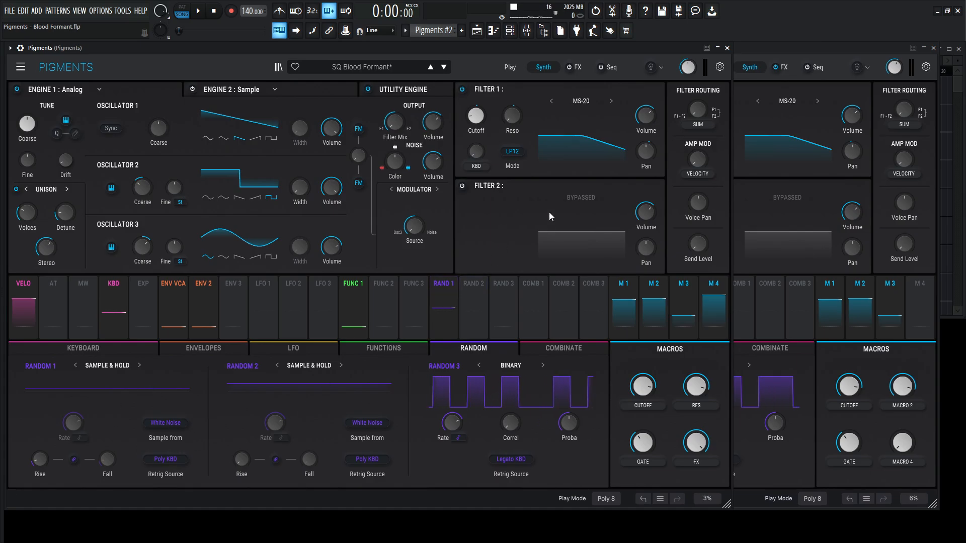
- Set the Random 1 retrigger source in Pigments #2 to Poly KBD, link Rise and Fall, and raise the Rise time slightly
{"action": "left_click", "coordinate": [788, 51]}
{"action": "left_click", "coordinate": [372, 459]}
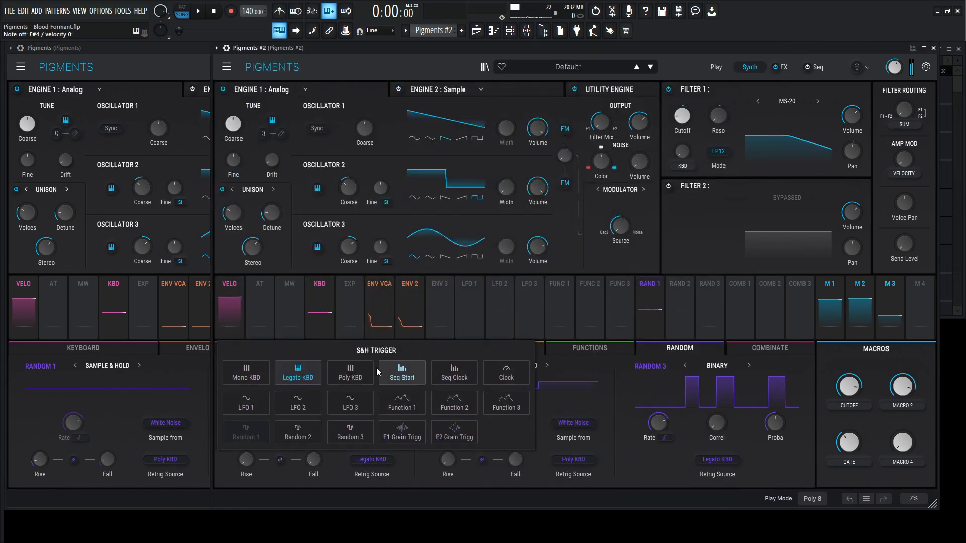
{"action": "left_click", "coordinate": [350, 373]}
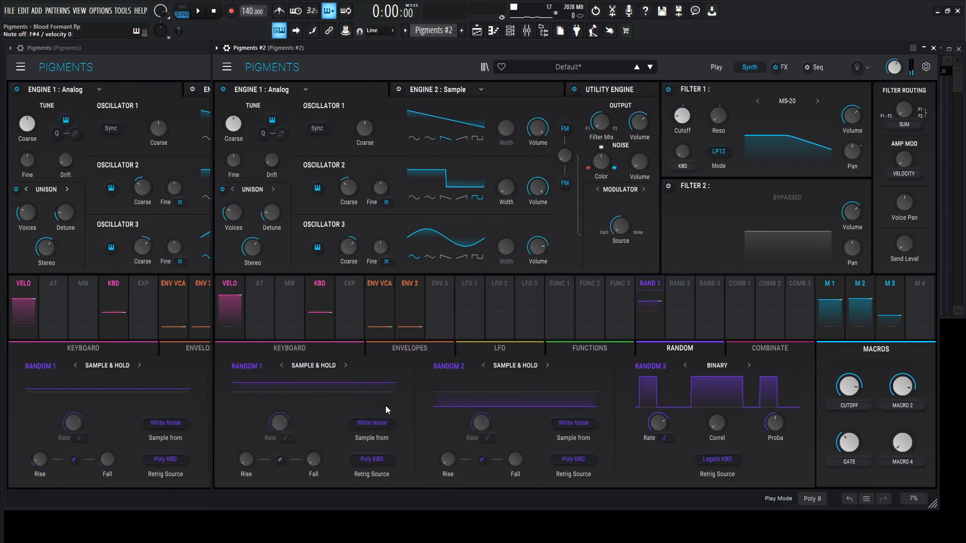
{"action": "left_click", "coordinate": [279, 459]}
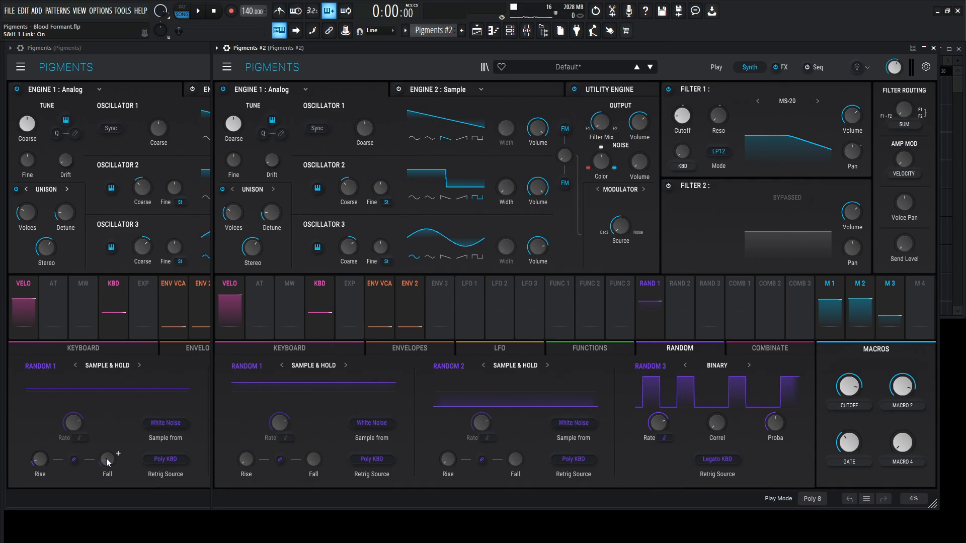
{"action": "left_click_drag", "start_coordinate": [249, 455], "coordinate": [249, 439]}
- Compare the sound of both instances and inspect their tracks in the mixer
{"action": "left_click", "coordinate": [171, 75]}
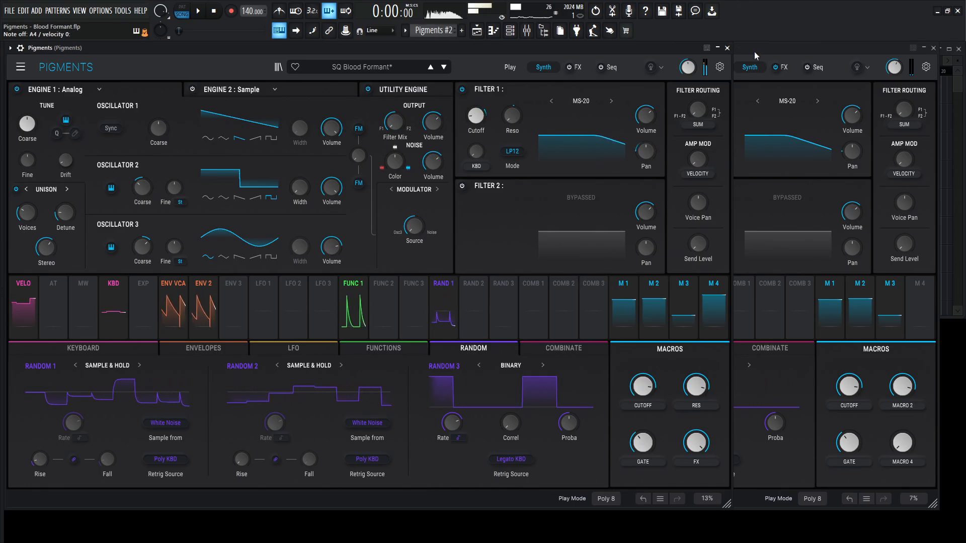
{"action": "left_click", "coordinate": [776, 58]}
{"action": "key", "text": "F9"}
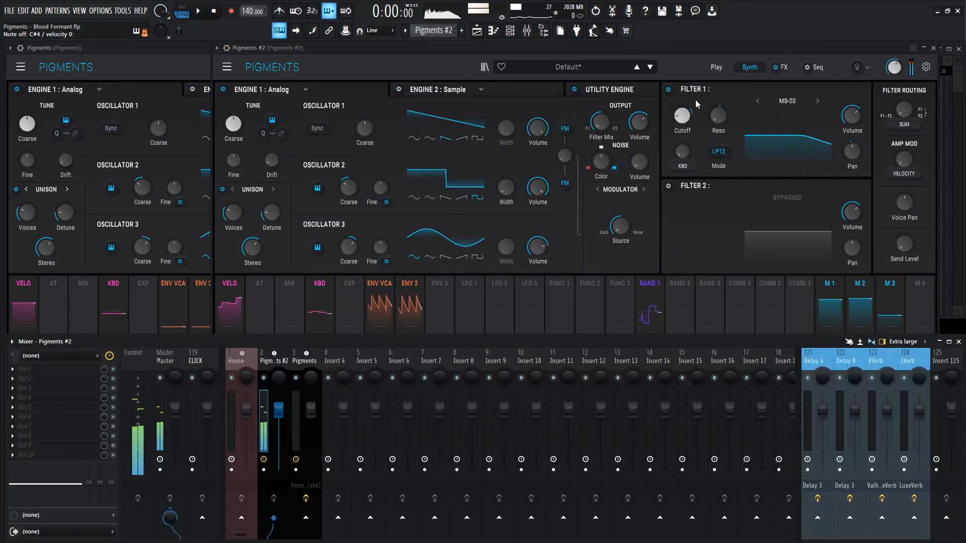
{"action": "left_click", "coordinate": [306, 363]}
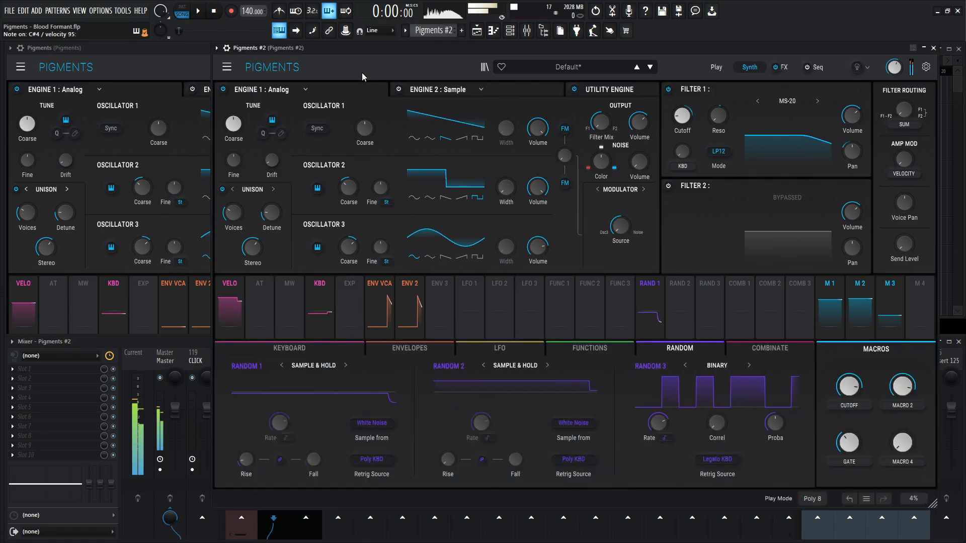
- Check the noise volume in the reference patch and raise the Utility Engine noise volume in Pigments #2 to match it
{"action": "left_click", "coordinate": [164, 71]}
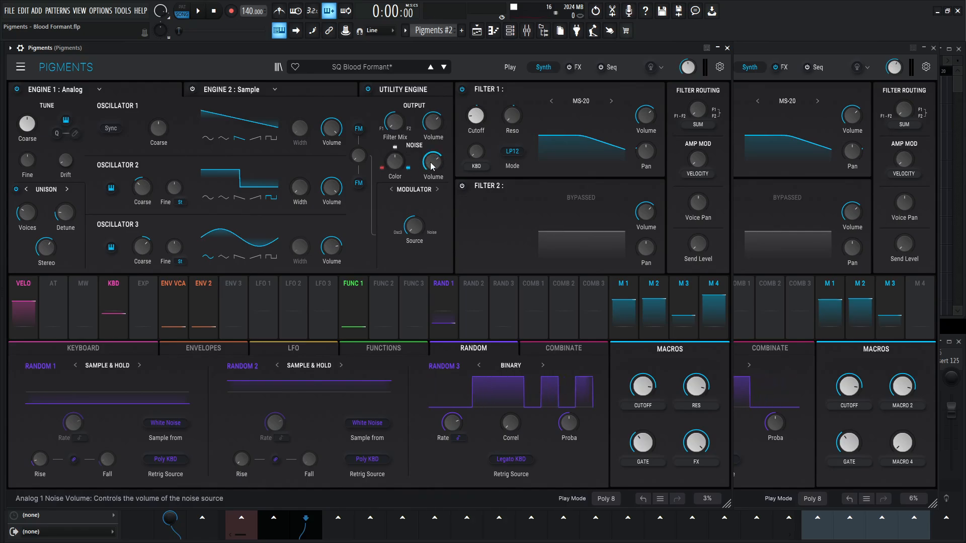
{"action": "left_click", "coordinate": [794, 60]}
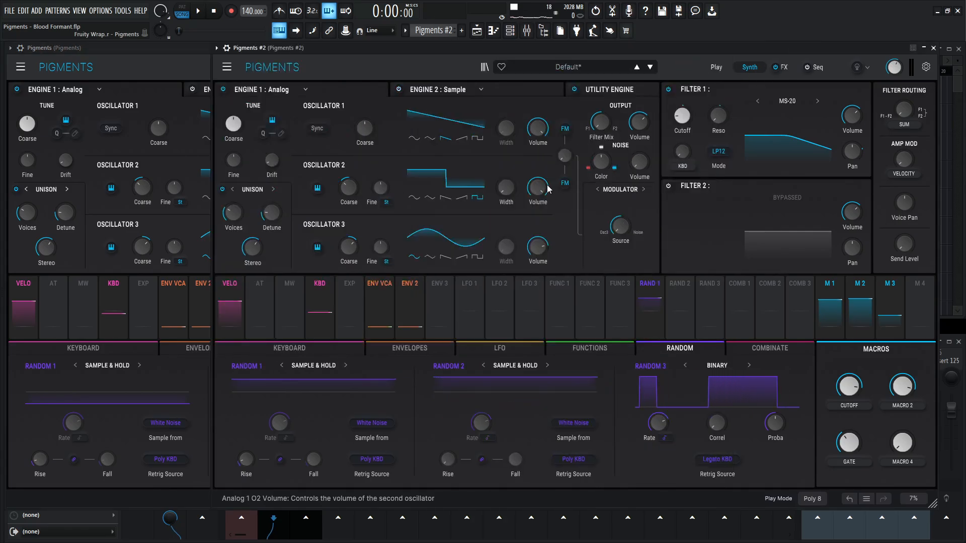
{"action": "left_click_drag", "start_coordinate": [639, 162], "coordinate": [639, 145]}
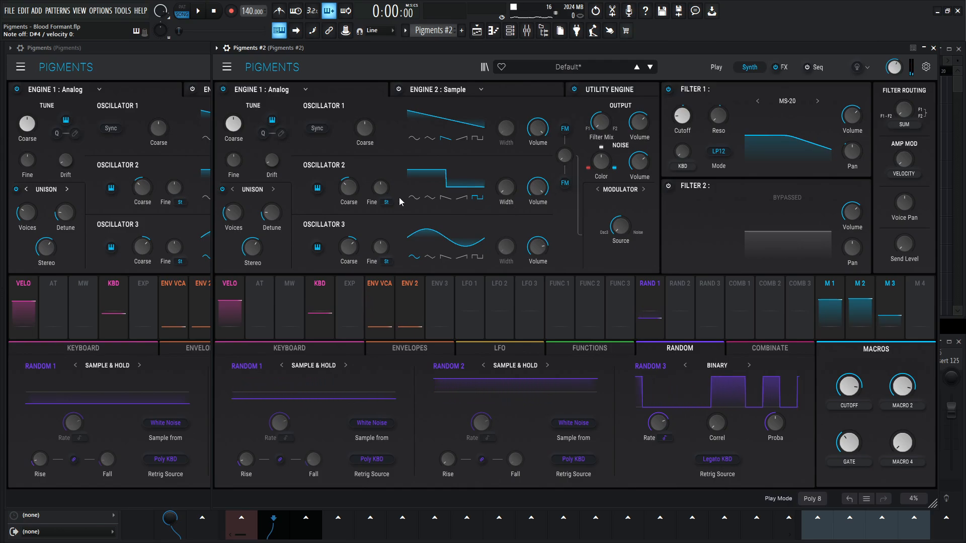
{"action": "left_click", "coordinate": [171, 74]}
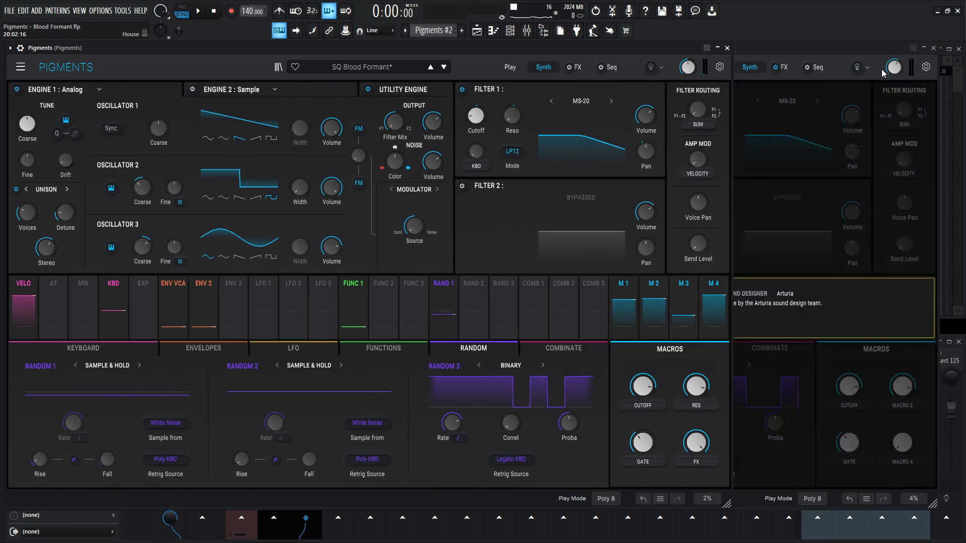
- Lower the master volume of Pigments #2 slightly and compare its sound with the reference patch
{"action": "mouse_move", "coordinate": [894, 69]}
{"action": "left_mouse_down"}
{"action": "mouse_move", "coordinate": [894, 81]}
{"action": "mouse_move", "coordinate": [886, 78]}
{"action": "left_mouse_up"}
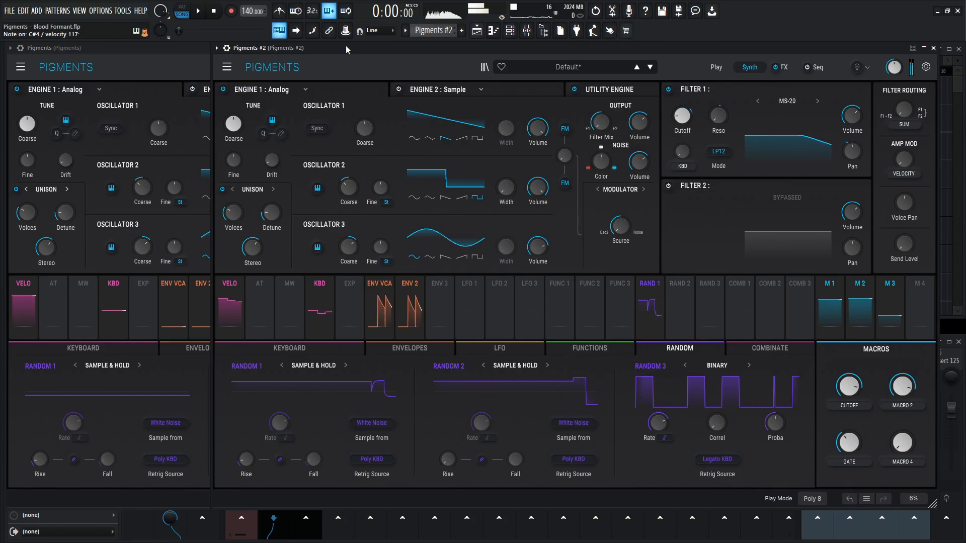
{"action": "left_click", "coordinate": [148, 65]}
{"action": "left_click", "coordinate": [804, 49]}
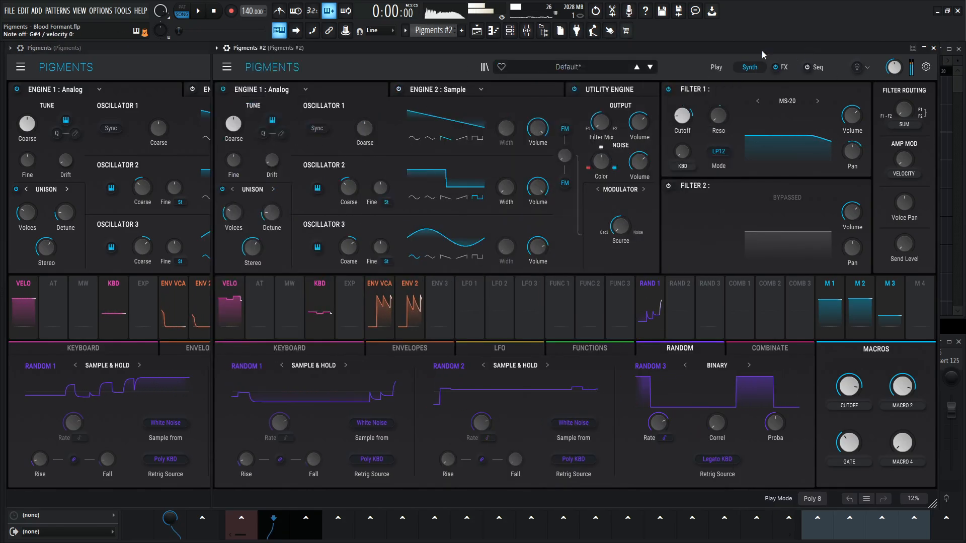
{"action": "left_click", "coordinate": [175, 81]}
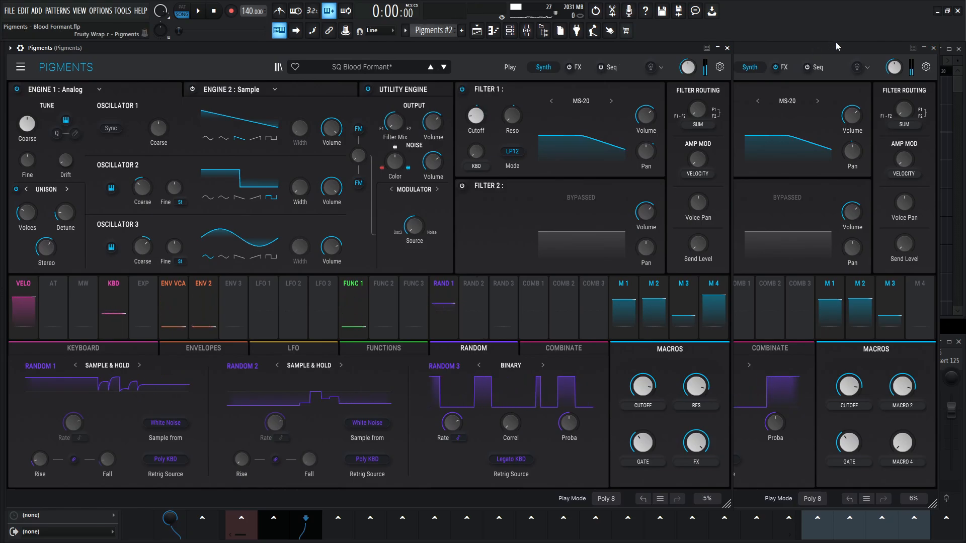
{"action": "left_click", "coordinate": [793, 55]}
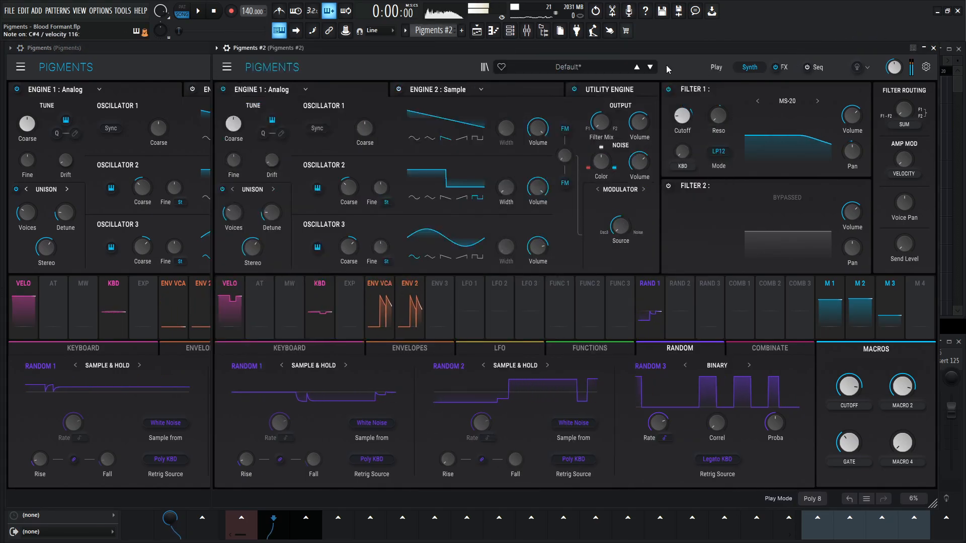
{"action": "left_click", "coordinate": [151, 60]}
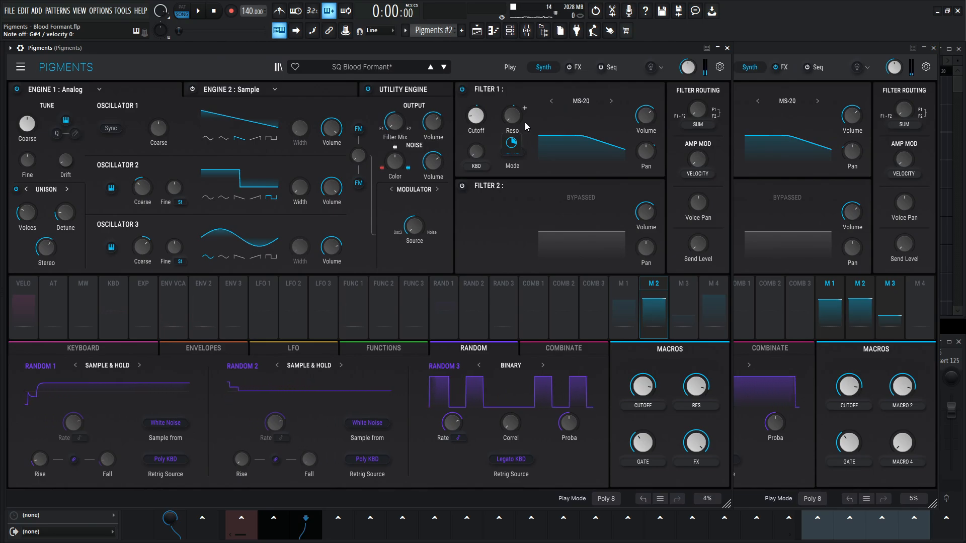
- Show the effects page in both instances and inspect the FX A and FX B buses of the reference patch
{"action": "left_click", "coordinate": [575, 67]}
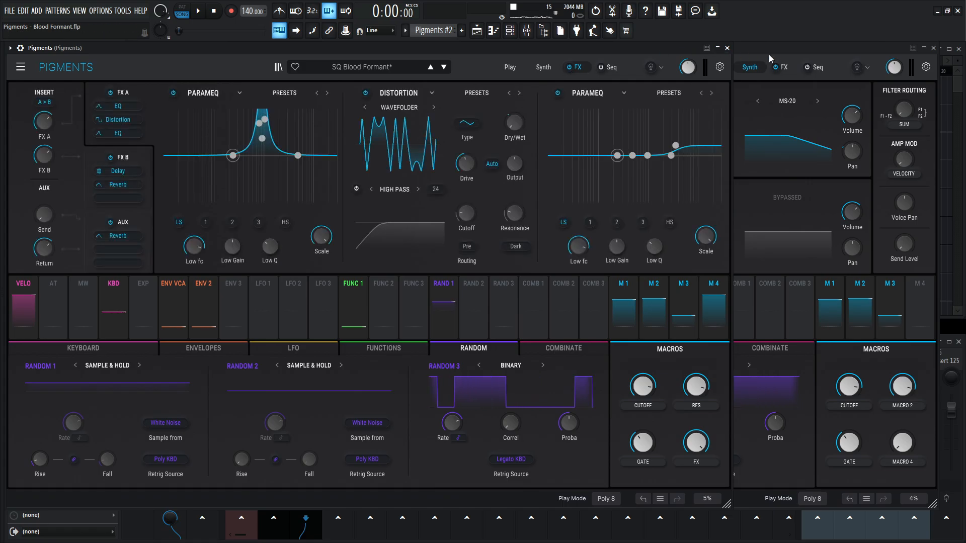
{"action": "left_click", "coordinate": [784, 67]}
{"action": "left_click", "coordinate": [784, 67]}
{"action": "left_click", "coordinate": [150, 81]}
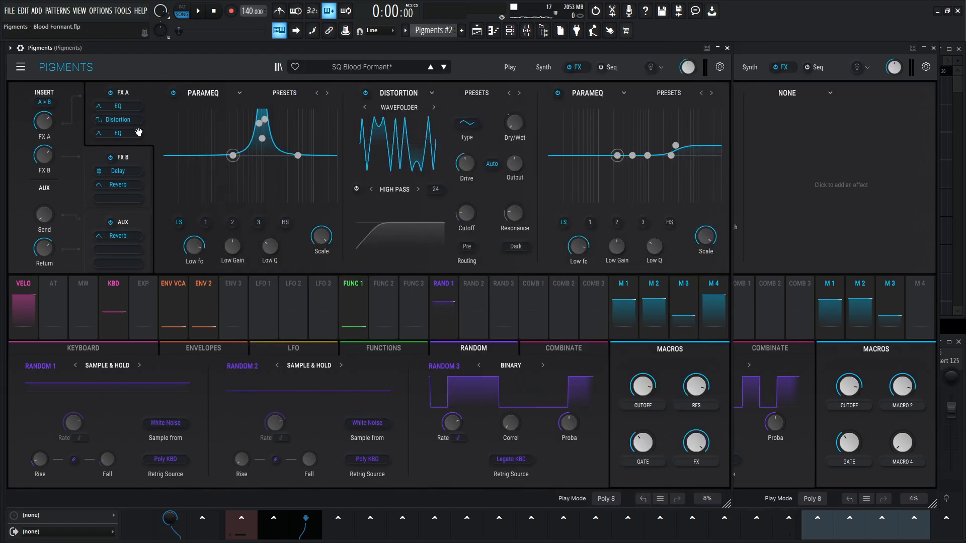
{"action": "left_click", "coordinate": [142, 158]}
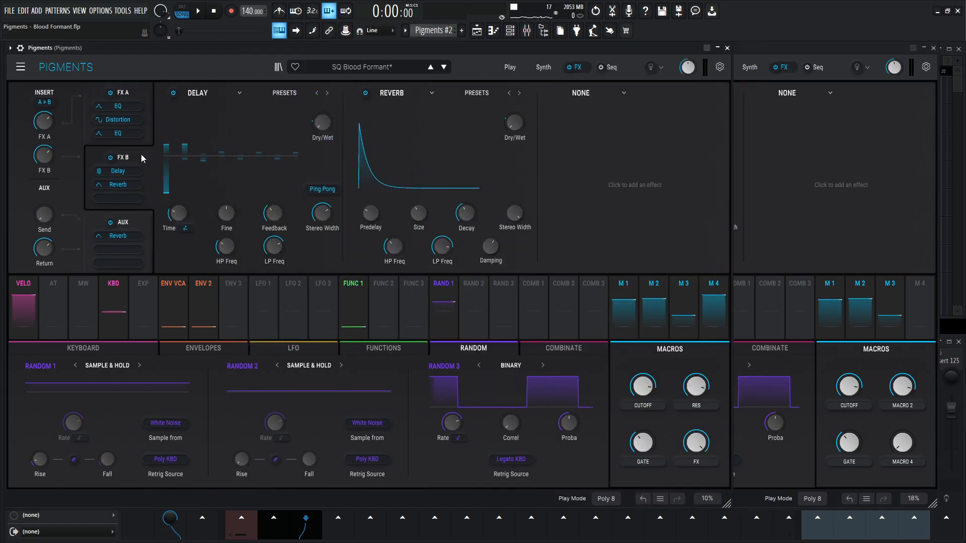
- Bypass the reference's FX B bus, distortion and second parametric EQ, and audition its first EQ on and off
{"action": "left_click", "coordinate": [110, 157]}
{"action": "left_click", "coordinate": [110, 157]}
{"action": "left_click", "coordinate": [110, 157]}
{"action": "left_click", "coordinate": [125, 88]}
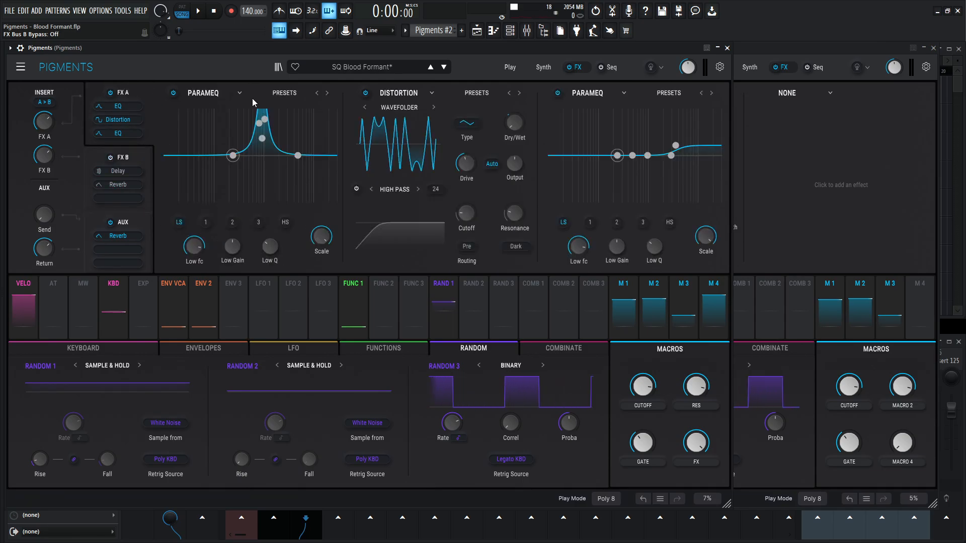
{"action": "left_click", "coordinate": [557, 92]}
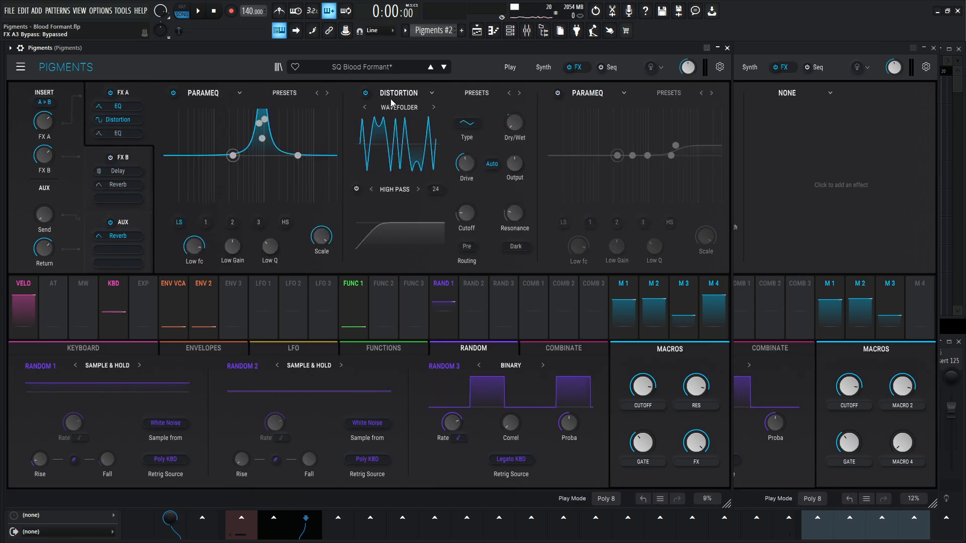
{"action": "left_click", "coordinate": [363, 93]}
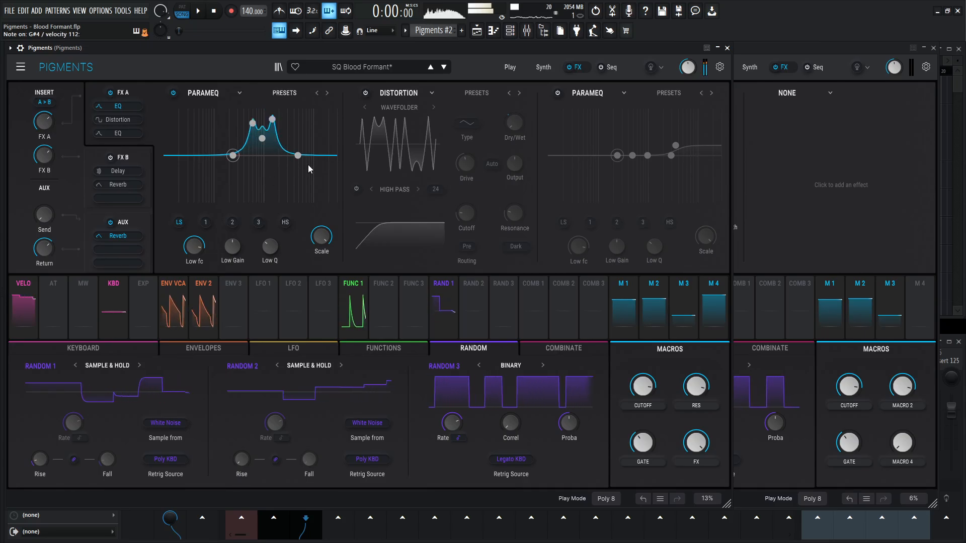
{"action": "left_click", "coordinate": [173, 93]}
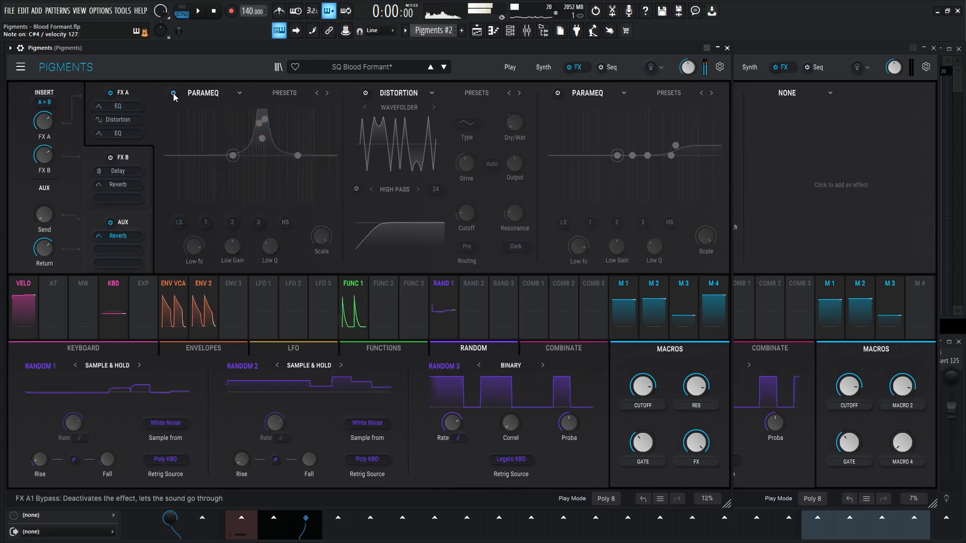
{"action": "left_click", "coordinate": [173, 93]}
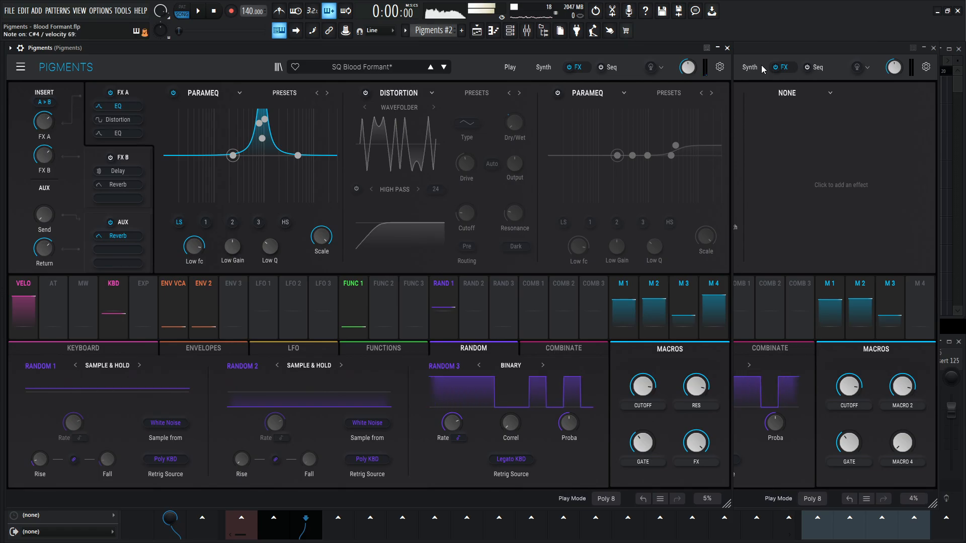
- Replace the Delay in the FX A1 slot of Pigments #2 with a Param EQ
{"action": "left_click", "coordinate": [799, 49]}
{"action": "left_click", "coordinate": [415, 95]}
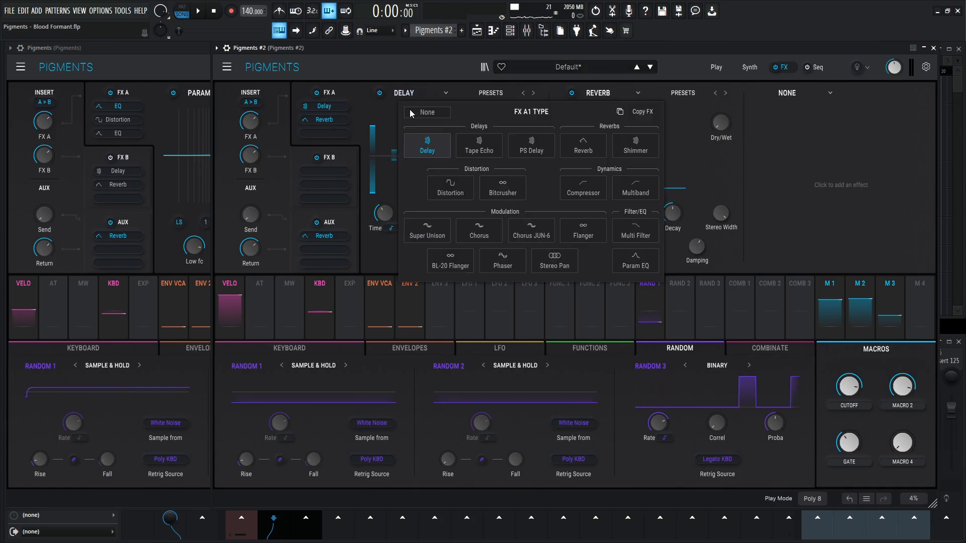
{"action": "left_click", "coordinate": [635, 259]}
- Match EQ peak 1 in Pigments #2 to the reference's 963 Hz frequency, with 5.40 dB gain and the same narrower Q
{"action": "left_click", "coordinate": [185, 162]}
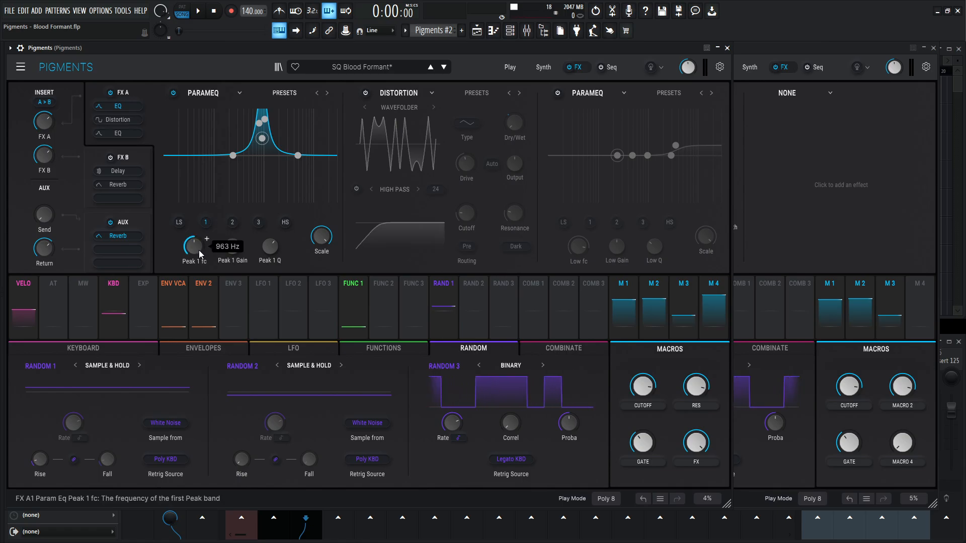
{"action": "left_click", "coordinate": [740, 60]}
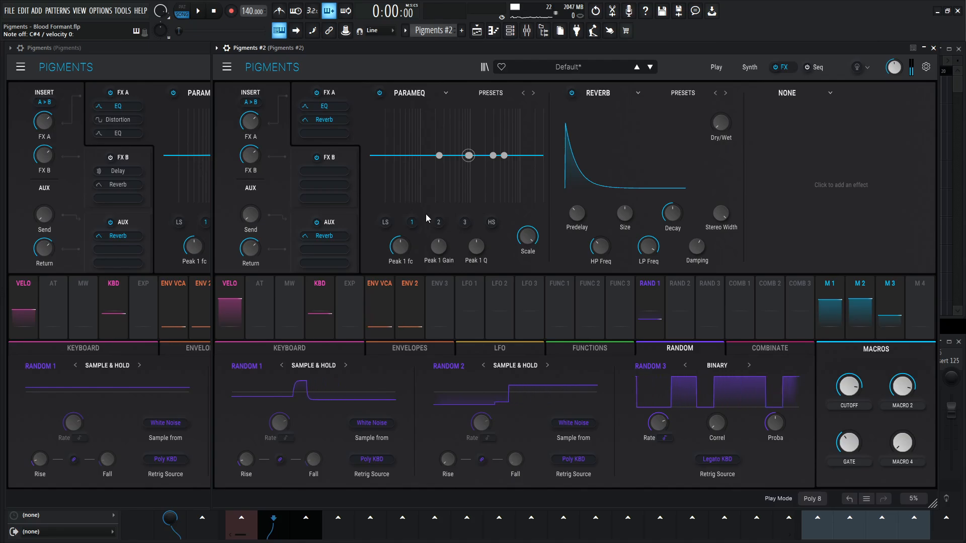
{"action": "left_click", "coordinate": [209, 98]}
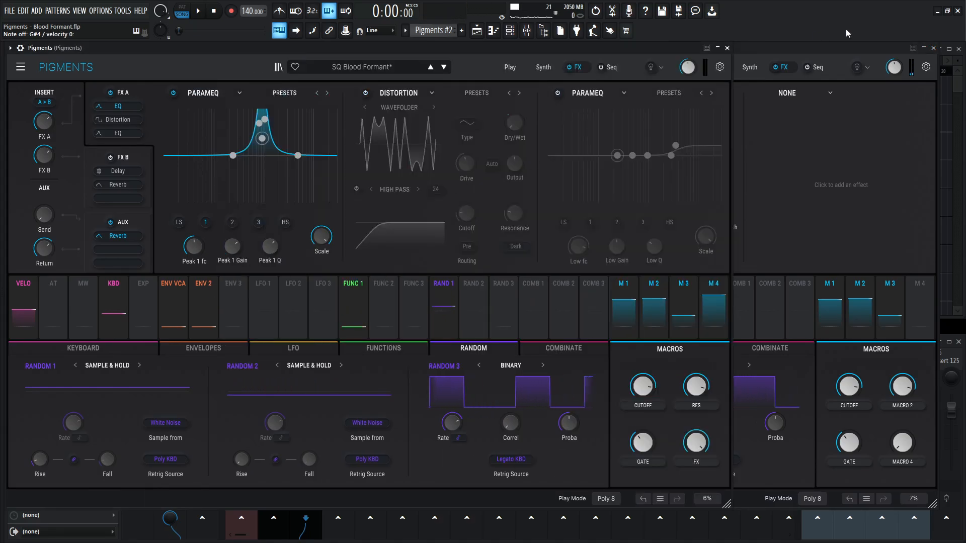
{"action": "left_click", "coordinate": [843, 48]}
{"action": "left_click_drag", "start_coordinate": [438, 246], "coordinate": [439, 228]}
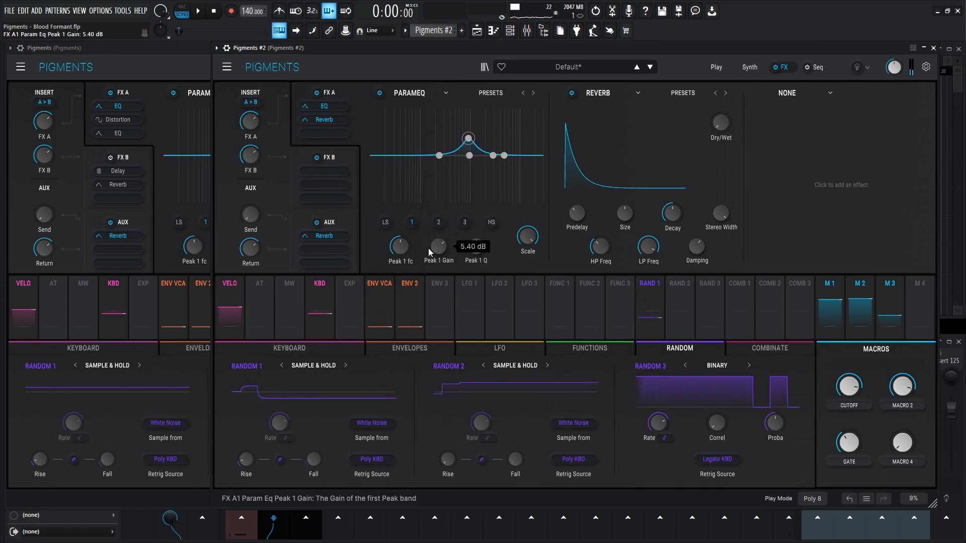
{"action": "left_click", "coordinate": [207, 114]}
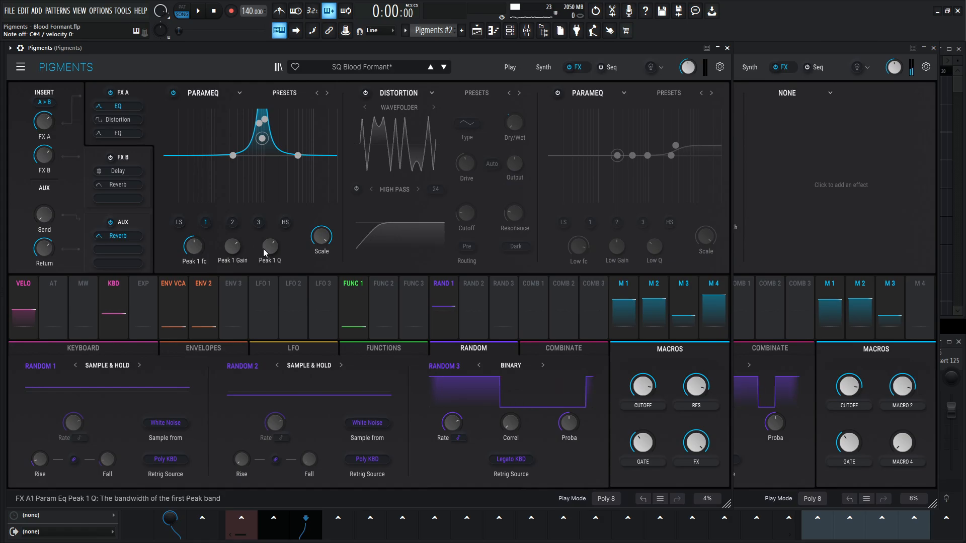
{"action": "left_click", "coordinate": [753, 59]}
{"action": "left_click_drag", "start_coordinate": [477, 249], "coordinate": [477, 235]}
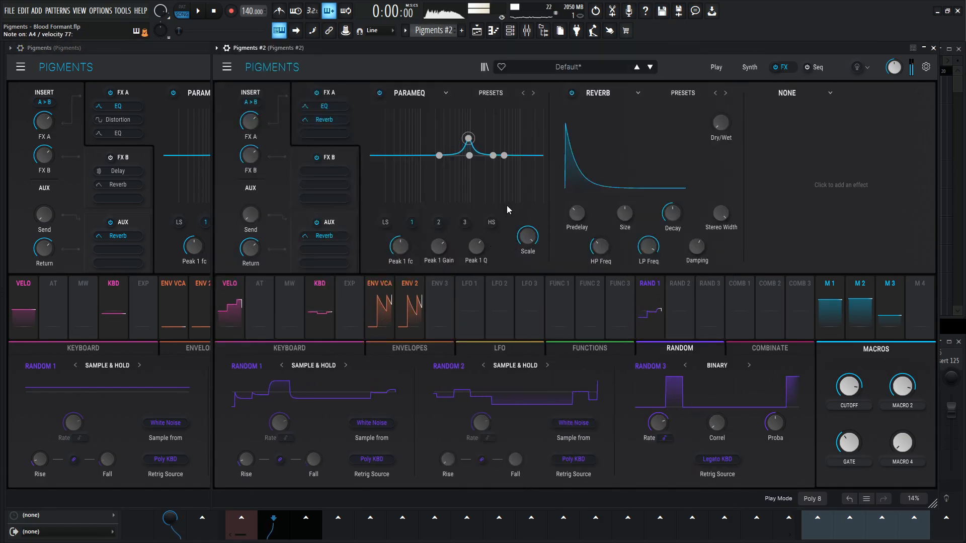
- Compare the sound of both instances and audition the EQ in Pigments #2 with its bypass on and off
{"action": "left_click", "coordinate": [179, 57]}
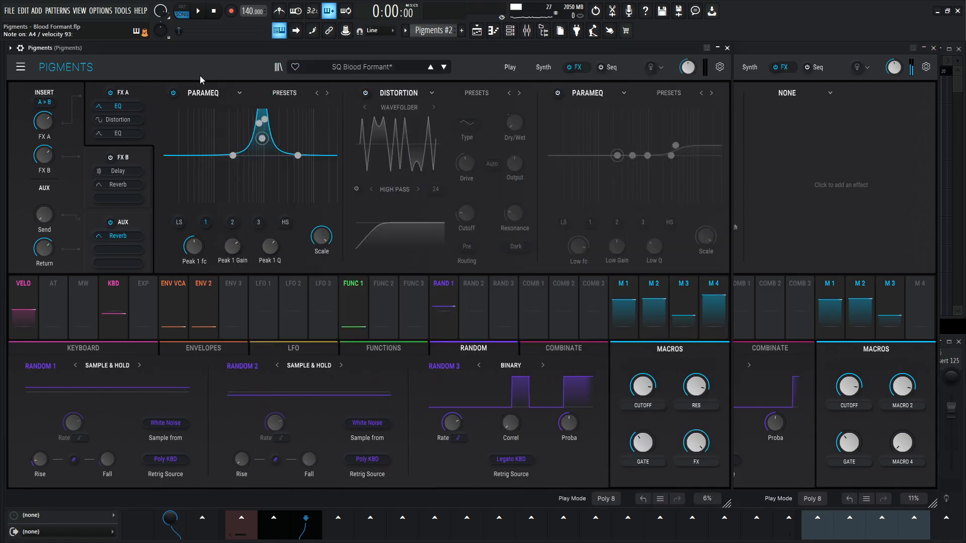
{"action": "left_click", "coordinate": [807, 65]}
{"action": "left_click", "coordinate": [379, 94]}
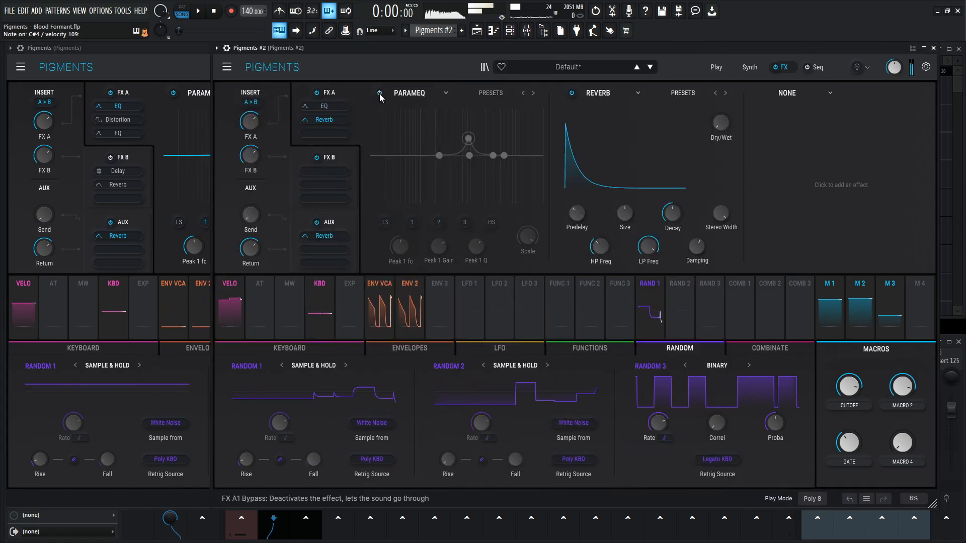
{"action": "left_click", "coordinate": [380, 94]}
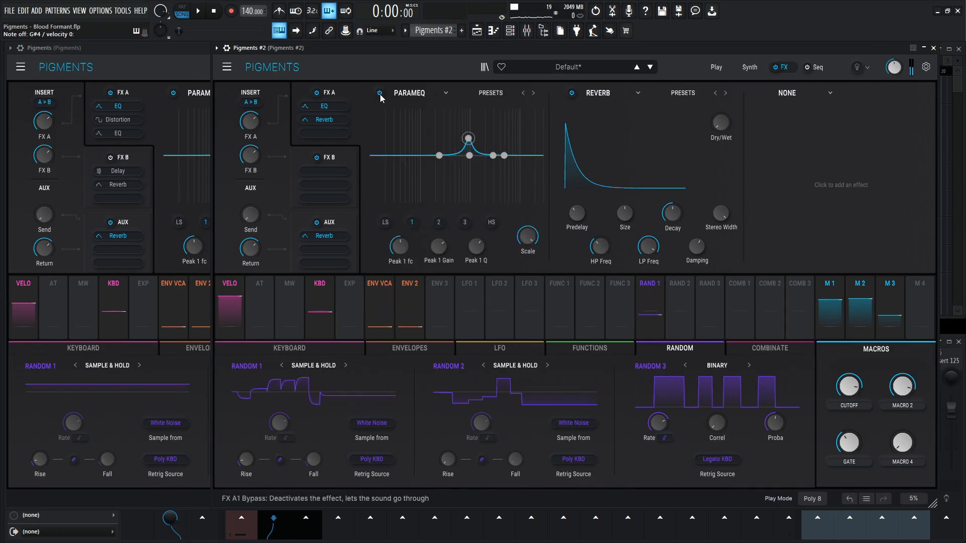
- Match EQ peak 2 in Pigments #2 to the reference, adjusting its frequency, raising its gain and setting Q to 2.24
{"action": "left_click", "coordinate": [193, 55]}
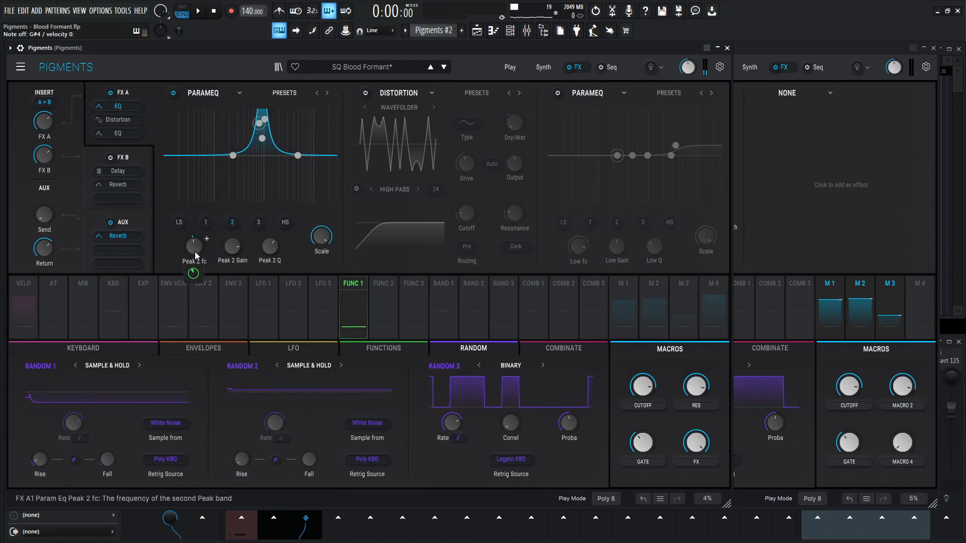
{"action": "left_click", "coordinate": [777, 66]}
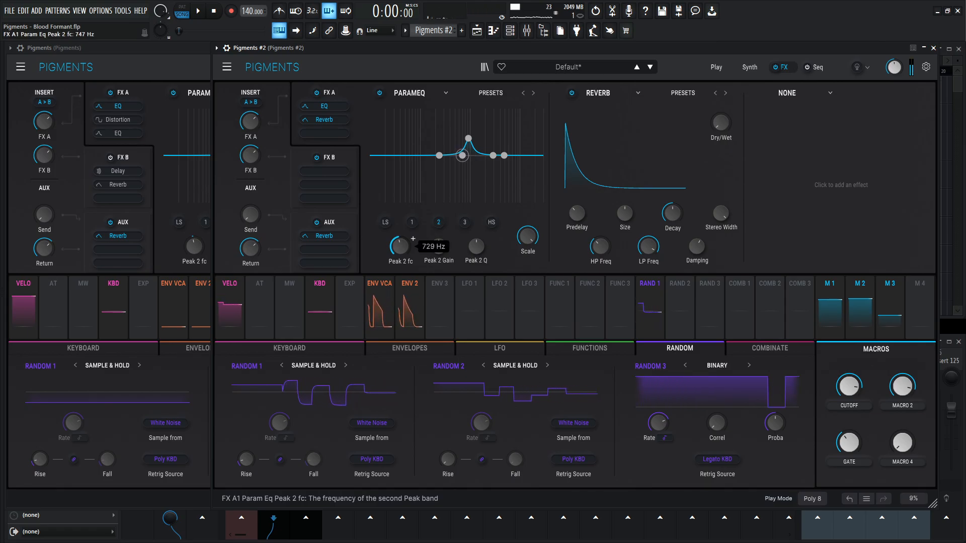
{"action": "left_click_drag", "start_coordinate": [400, 246], "coordinate": [400, 243]}
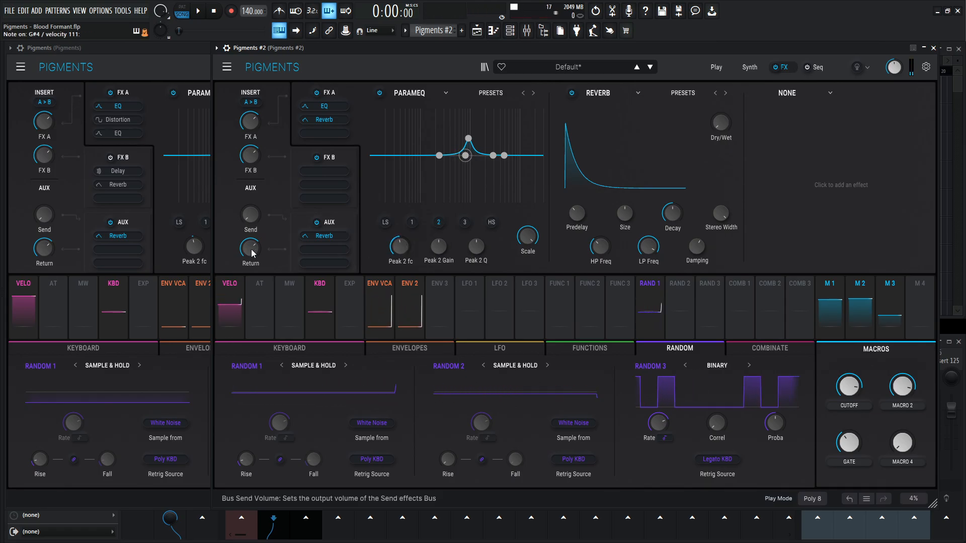
{"action": "left_click", "coordinate": [188, 71]}
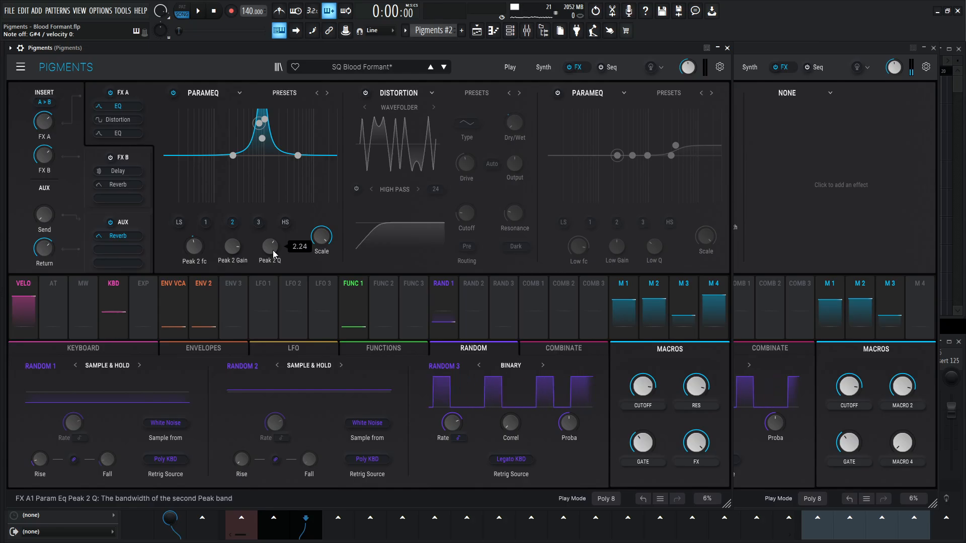
{"action": "left_click", "coordinate": [766, 49]}
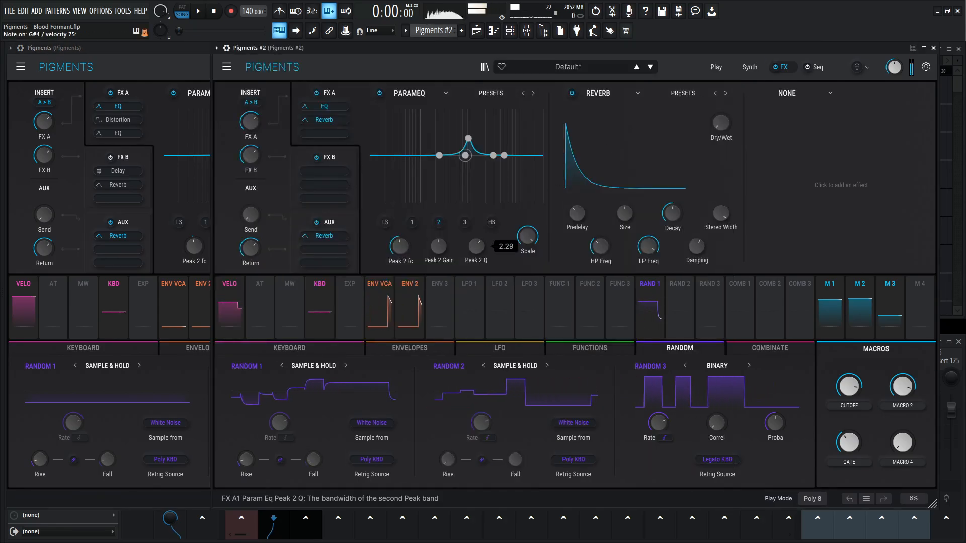
{"action": "left_click", "coordinate": [174, 68]}
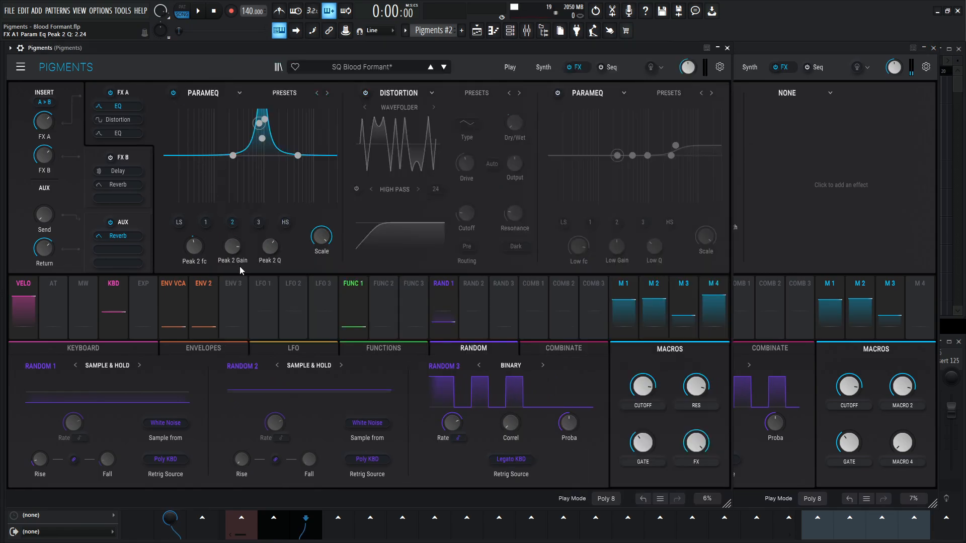
{"action": "left_click", "coordinate": [838, 66]}
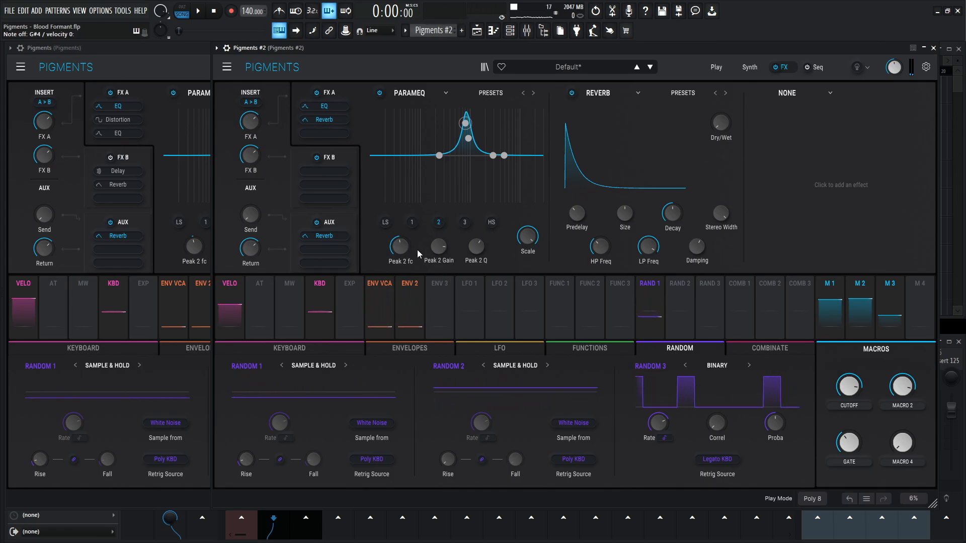
- Set Function 1 in Pigments #2 to Envelope mode and shape it like the reference, a curved decay reaching zero at time 0.975
{"action": "left_click", "coordinate": [188, 64]}
{"action": "left_click", "coordinate": [374, 349]}
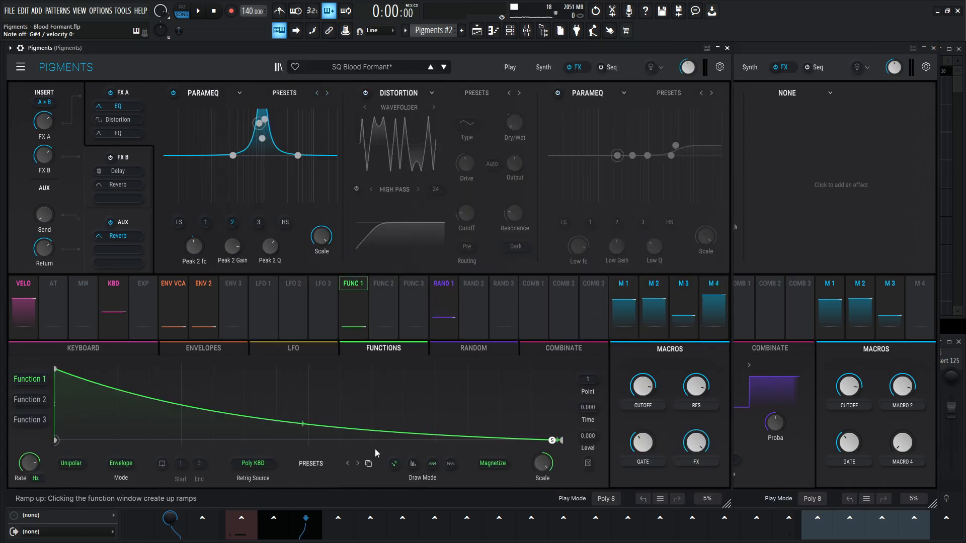
{"action": "left_click", "coordinate": [766, 52]}
{"action": "left_click", "coordinate": [603, 352]}
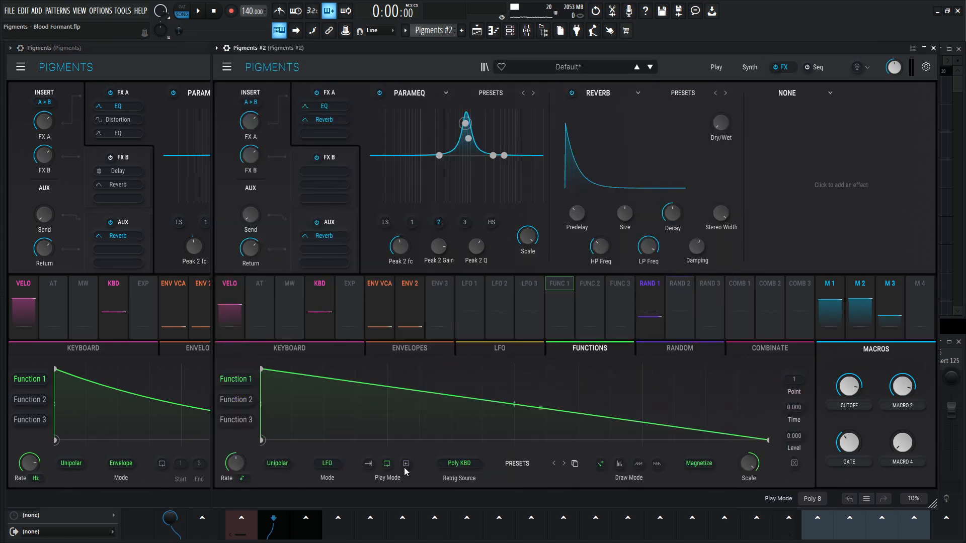
{"action": "left_click", "coordinate": [328, 463]}
{"action": "left_click", "coordinate": [398, 437]}
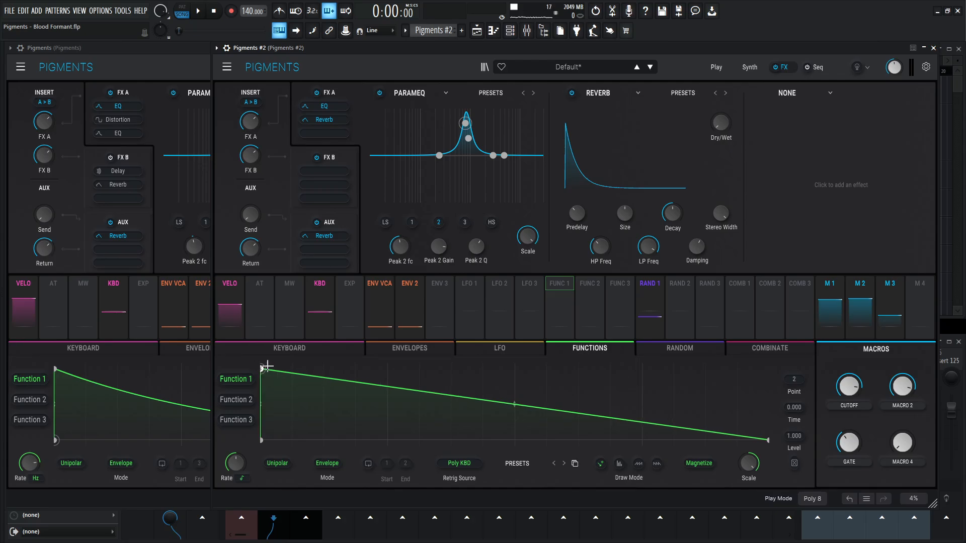
{"action": "left_click_drag", "start_coordinate": [744, 436], "coordinate": [757, 445]}
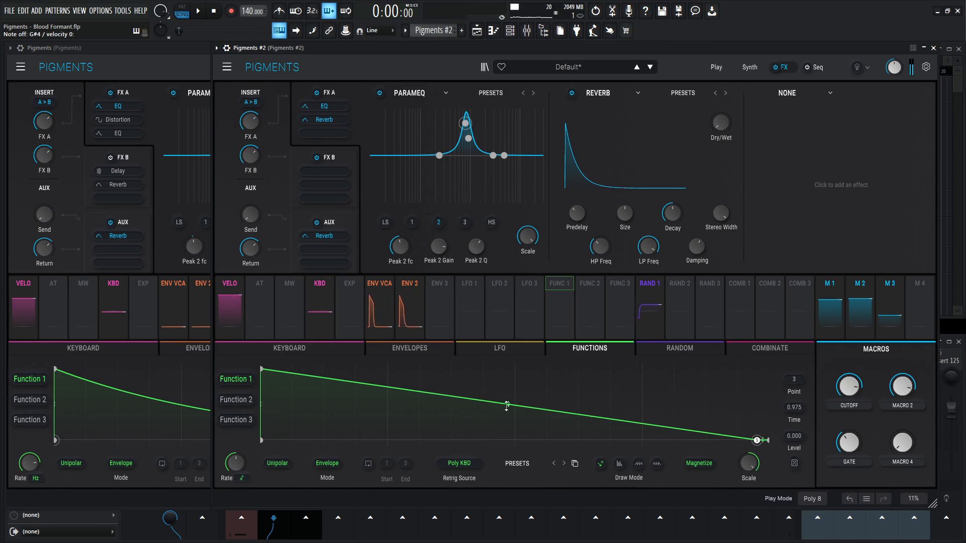
{"action": "left_click_drag", "start_coordinate": [509, 407], "coordinate": [508, 425]}
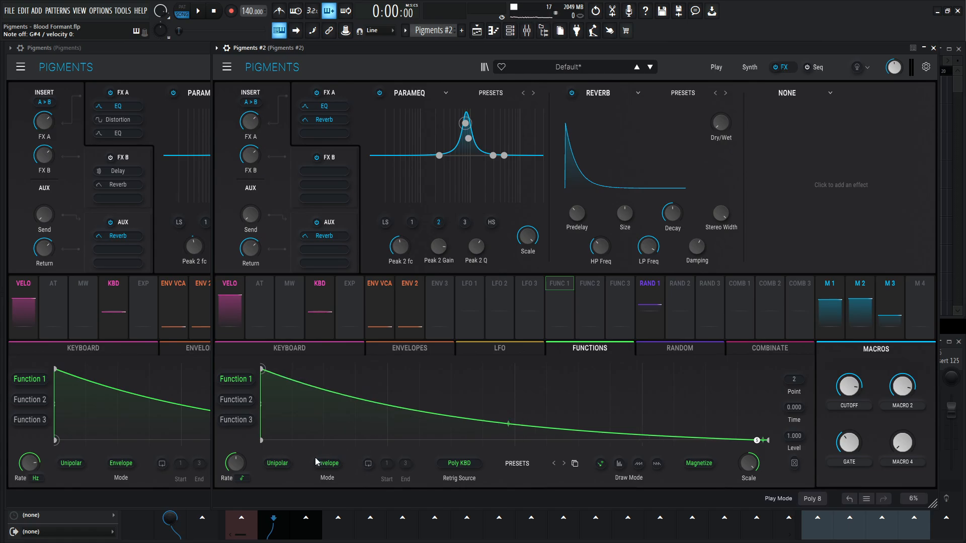
- Switch Function 1's rate in Pigments #2 to Hertz and set it to the reference's 7.07 Hz
{"action": "left_click", "coordinate": [253, 478]}
{"action": "left_click", "coordinate": [281, 491]}
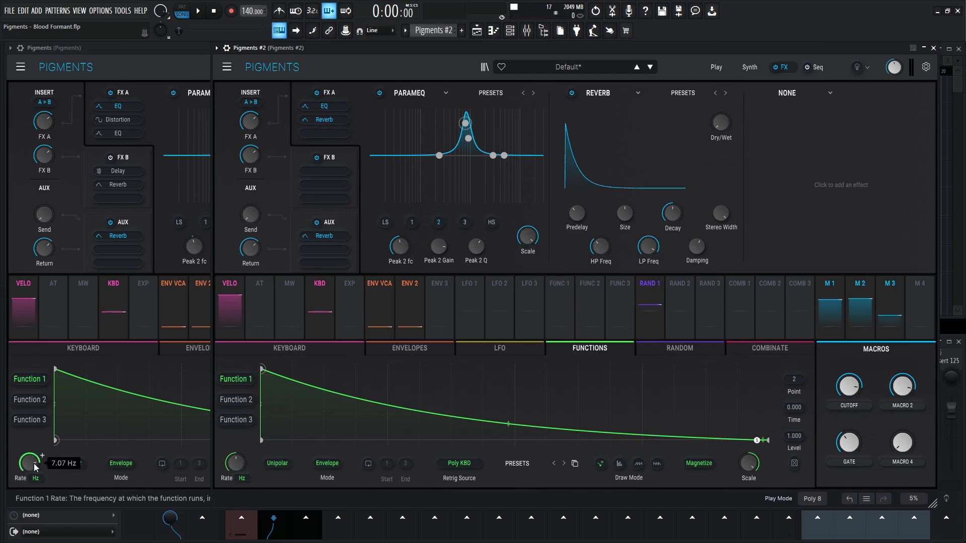
{"action": "left_click_drag", "start_coordinate": [232, 465], "coordinate": [233, 455]}
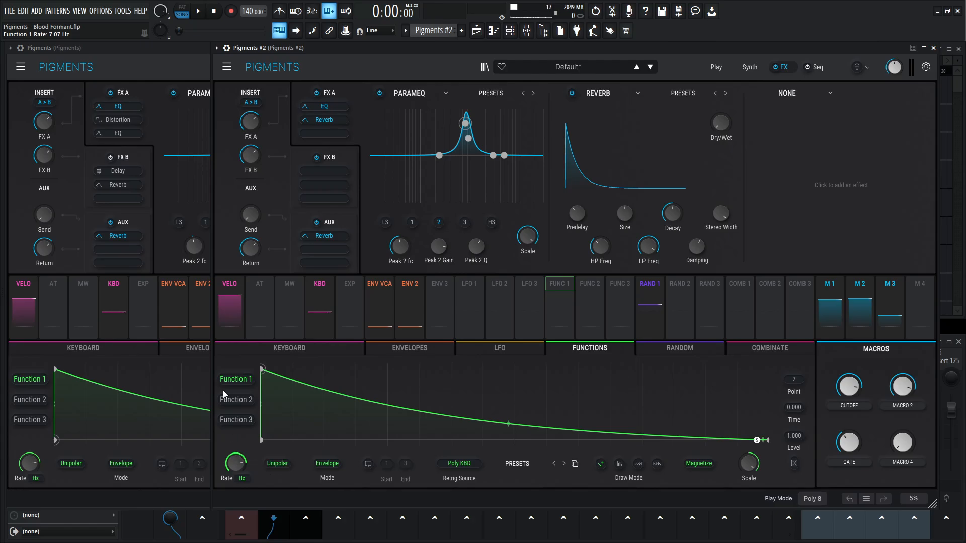
- Assign Function 1 in Pigments #2 to the EQ's peak 2 frequency with the reference's modulation amount of -0.20
{"action": "left_click", "coordinate": [182, 59]}
{"action": "mouse_move", "coordinate": [200, 276]}
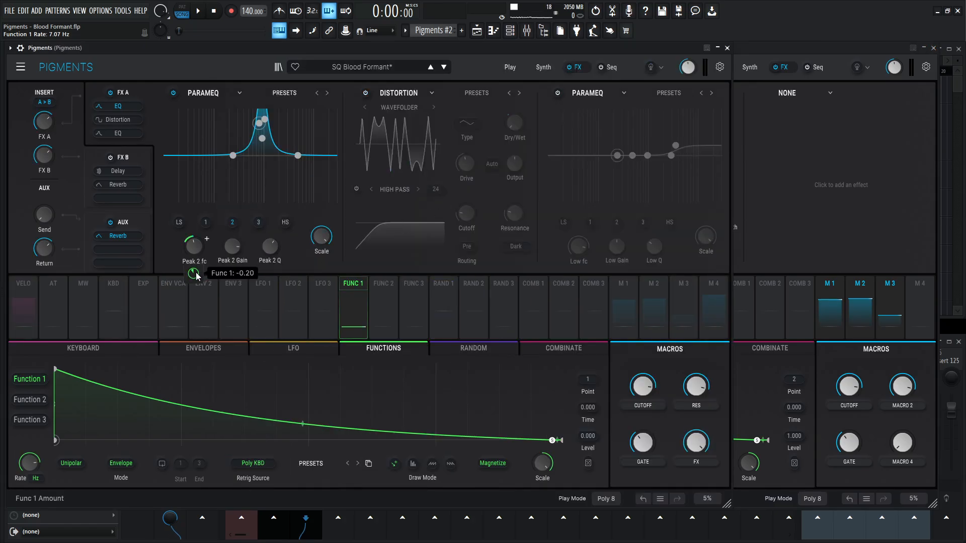
{"action": "left_click", "coordinate": [789, 59]}
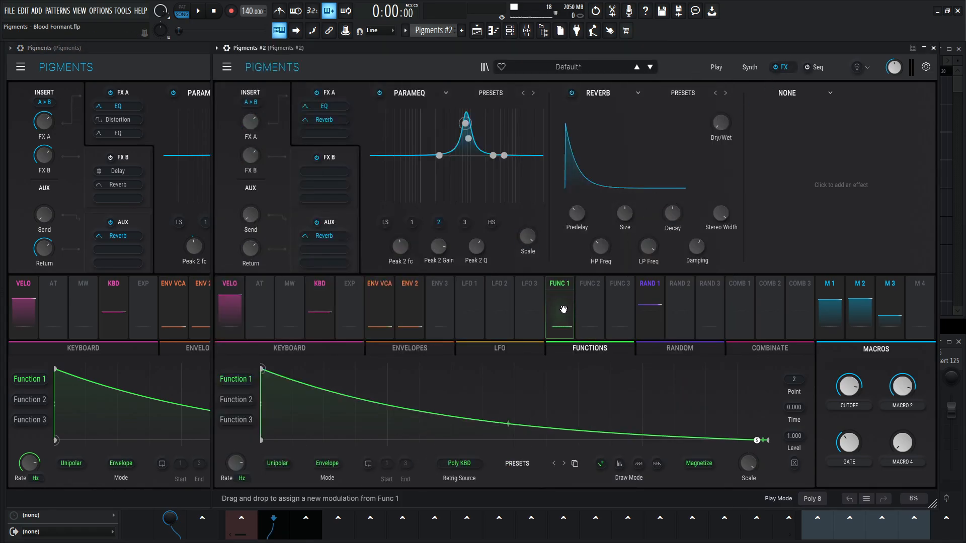
{"action": "left_click_drag", "start_coordinate": [559, 308], "coordinate": [409, 247]}
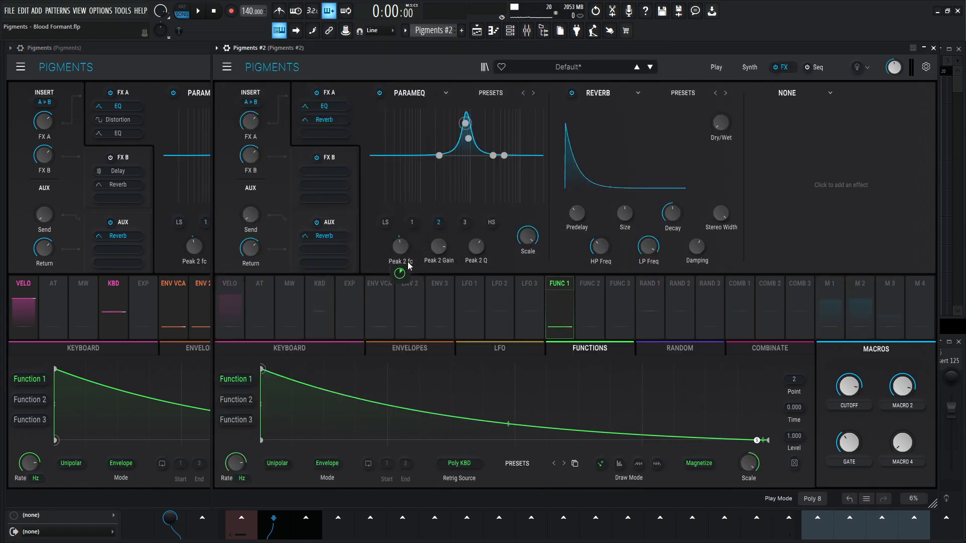
{"action": "mouse_move", "coordinate": [407, 276]}
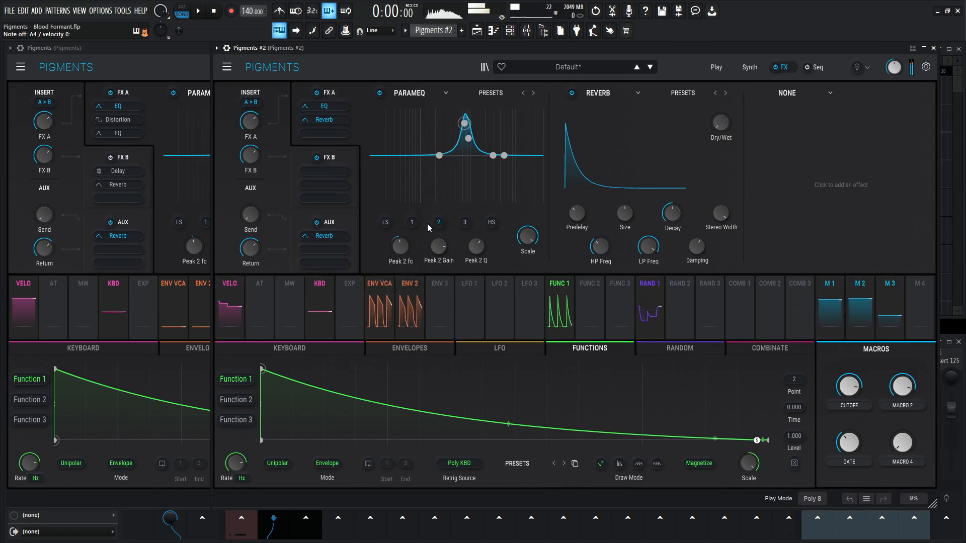
- Set EQ peak 3's frequency in Pigments #2 to the reference's 1063 Hz
{"action": "left_click", "coordinate": [464, 224]}
{"action": "left_click", "coordinate": [197, 71]}
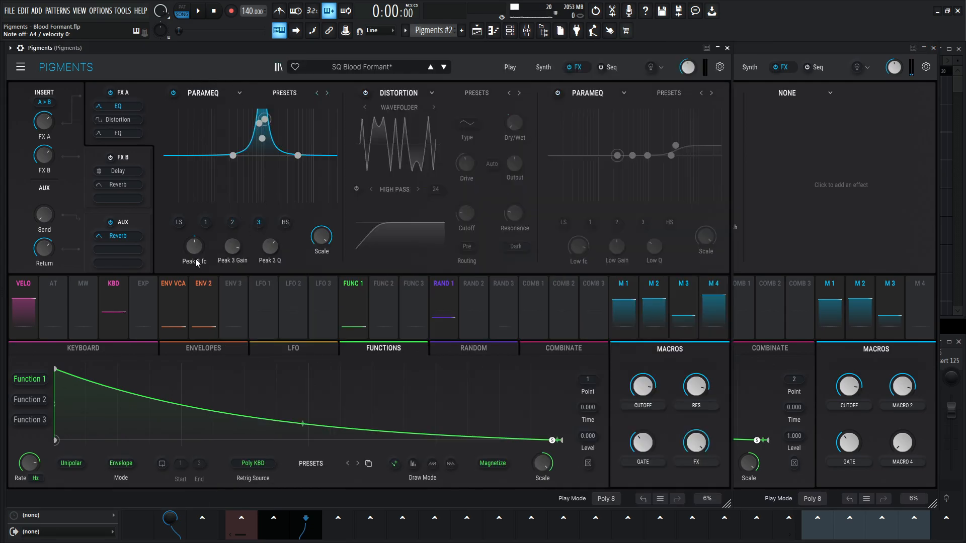
{"action": "mouse_move", "coordinate": [196, 257]}
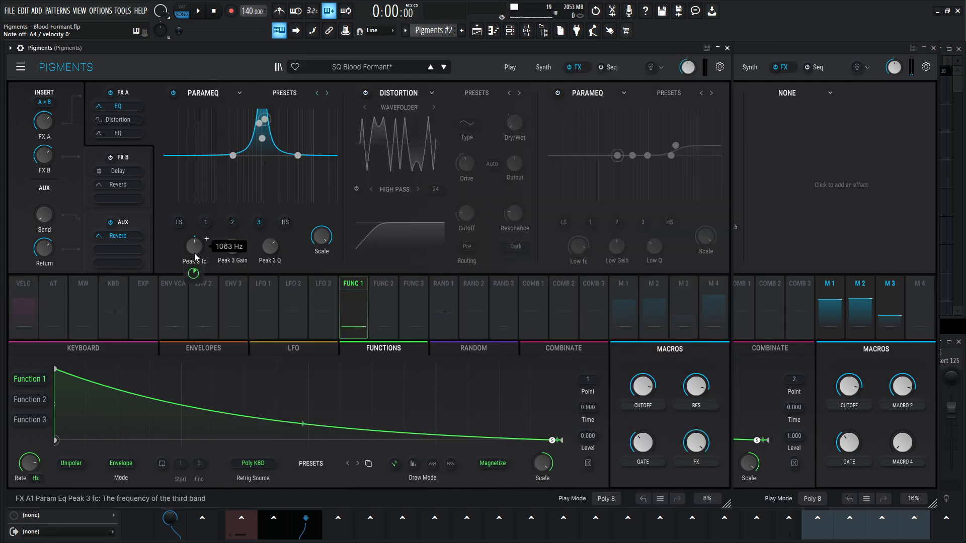
{"action": "left_click", "coordinate": [764, 55]}
{"action": "mouse_move", "coordinate": [413, 239]}
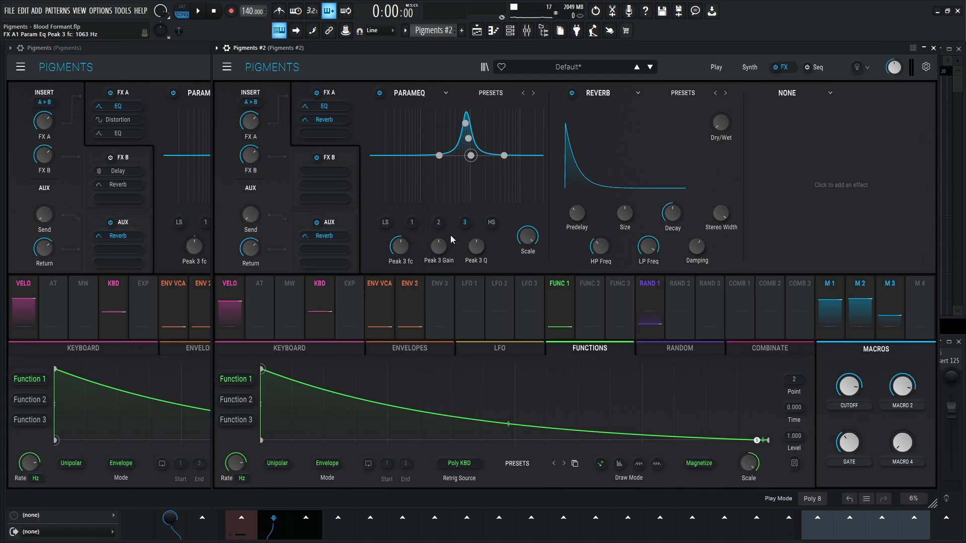
- Match EQ peak 3 in Pigments #2 to the reference with 11.5 dB gain and the same narrower Q
{"action": "left_click", "coordinate": [192, 51]}
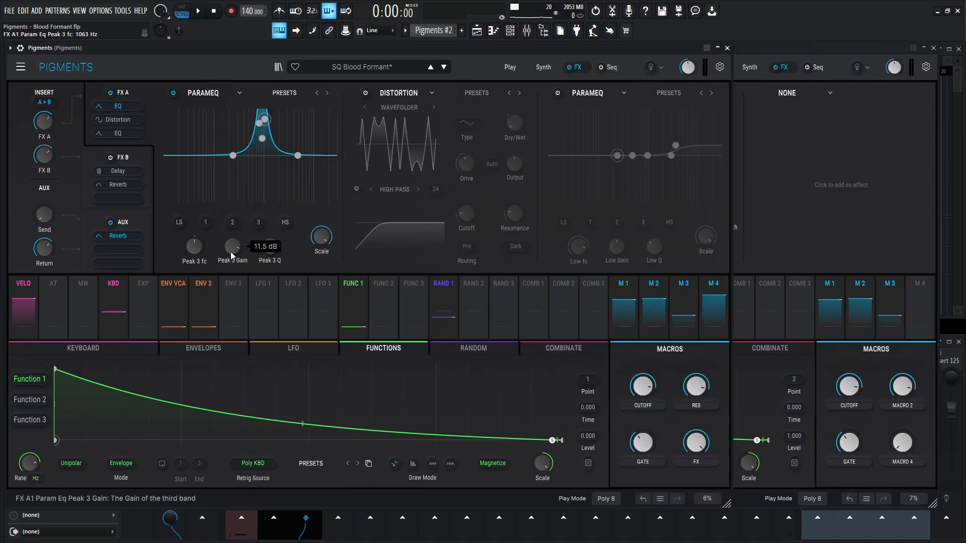
{"action": "left_click", "coordinate": [749, 49]}
{"action": "left_click_drag", "start_coordinate": [441, 247], "coordinate": [441, 207]}
{"action": "left_click", "coordinate": [182, 54]}
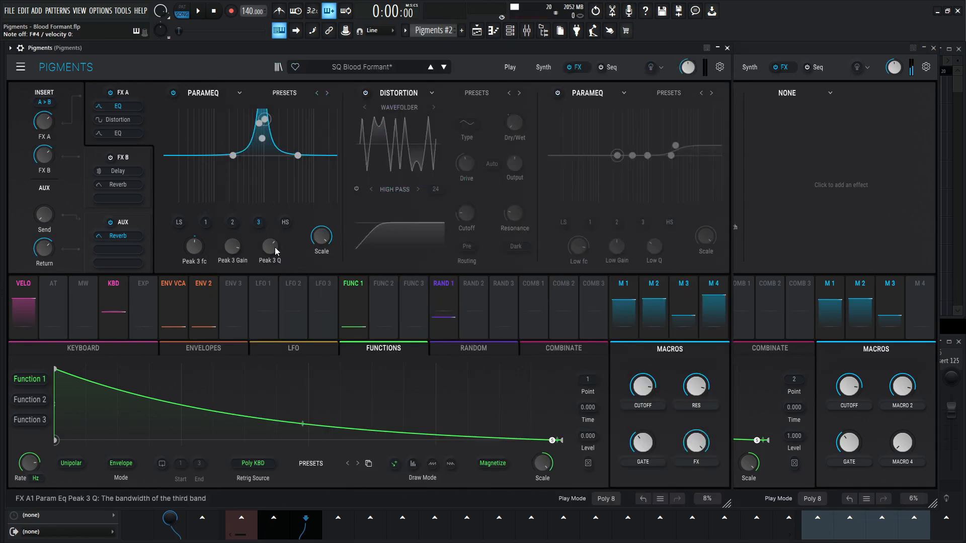
{"action": "left_click", "coordinate": [751, 46]}
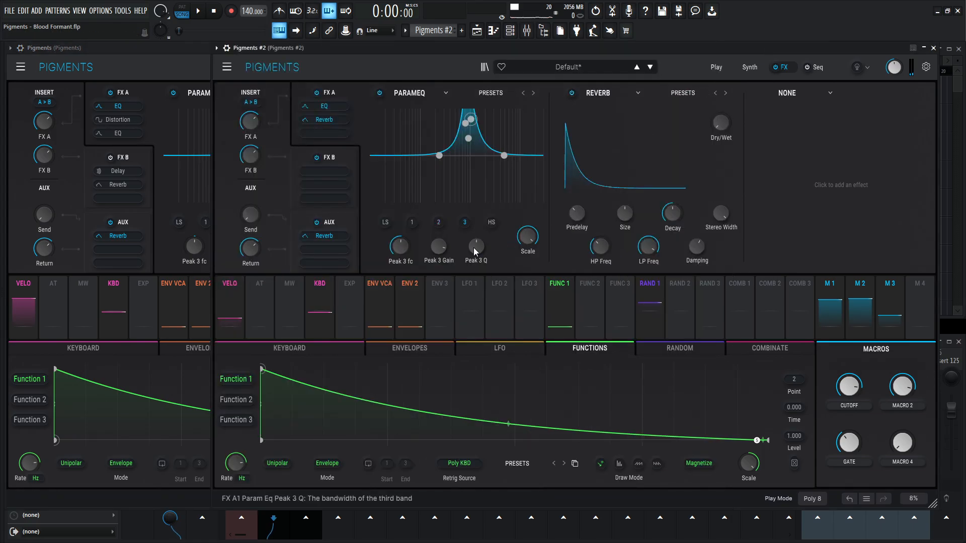
{"action": "left_click_drag", "start_coordinate": [473, 247], "coordinate": [473, 238]}
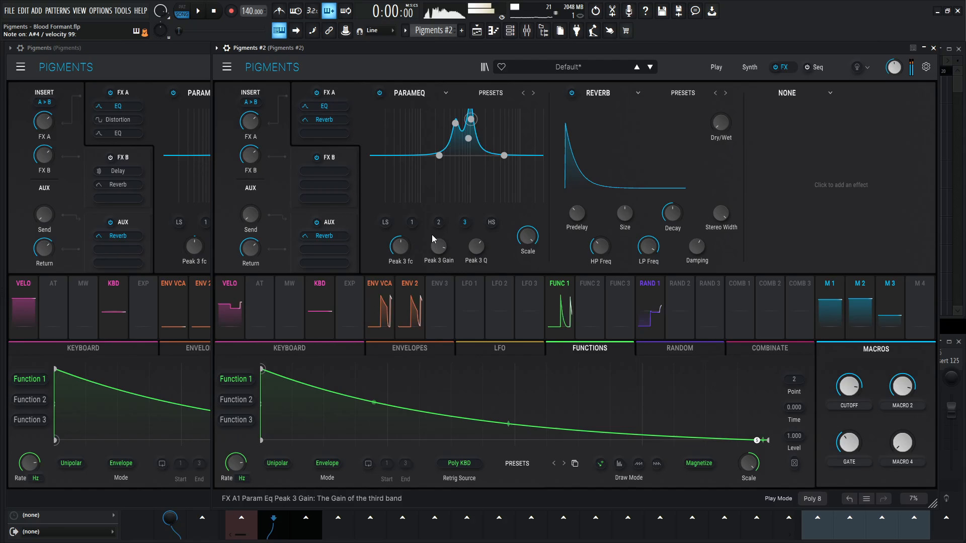
- Assign Function 1 in Pigments #2 to the EQ's peak 3 frequency as in the reference and try out the function's rate
{"action": "left_click", "coordinate": [155, 69]}
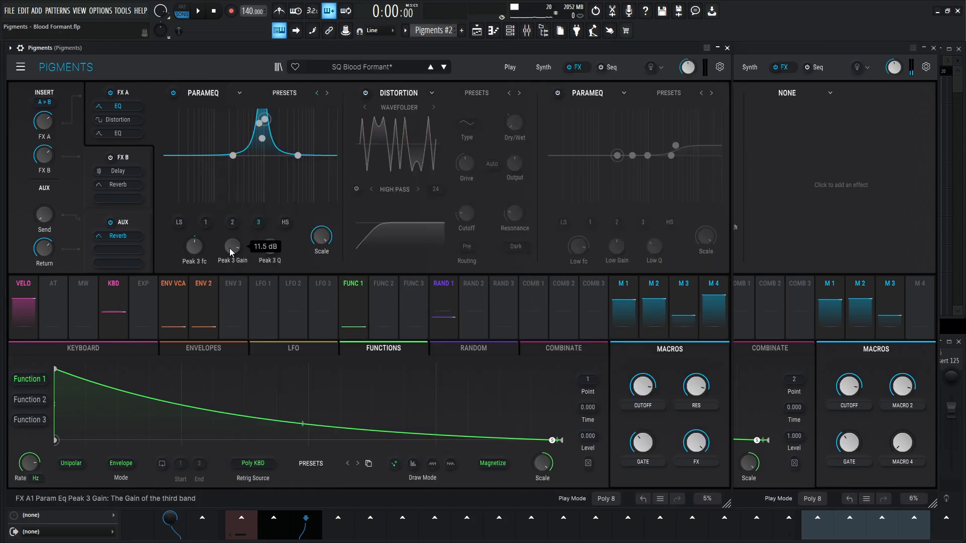
{"action": "mouse_move", "coordinate": [200, 253]}
{"action": "mouse_move", "coordinate": [195, 276]}
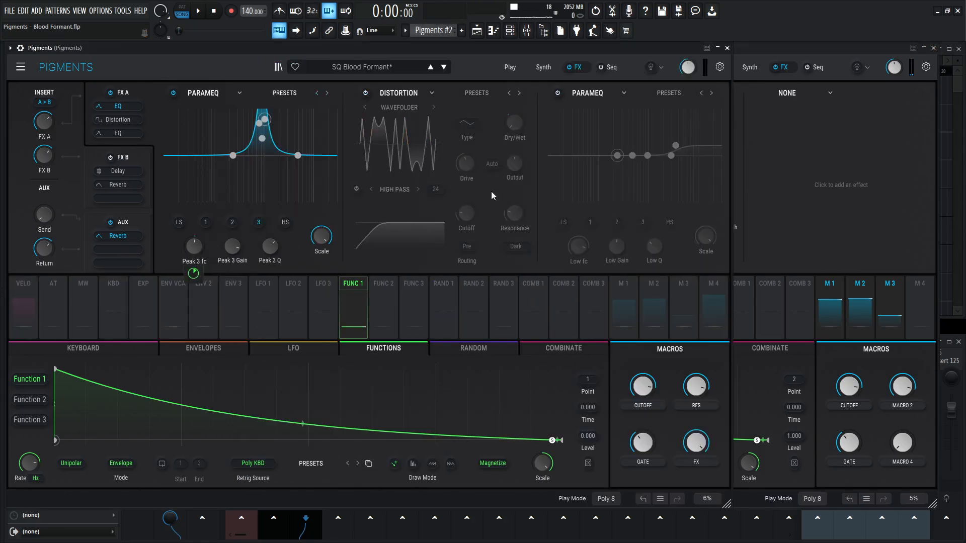
{"action": "left_click", "coordinate": [810, 50]}
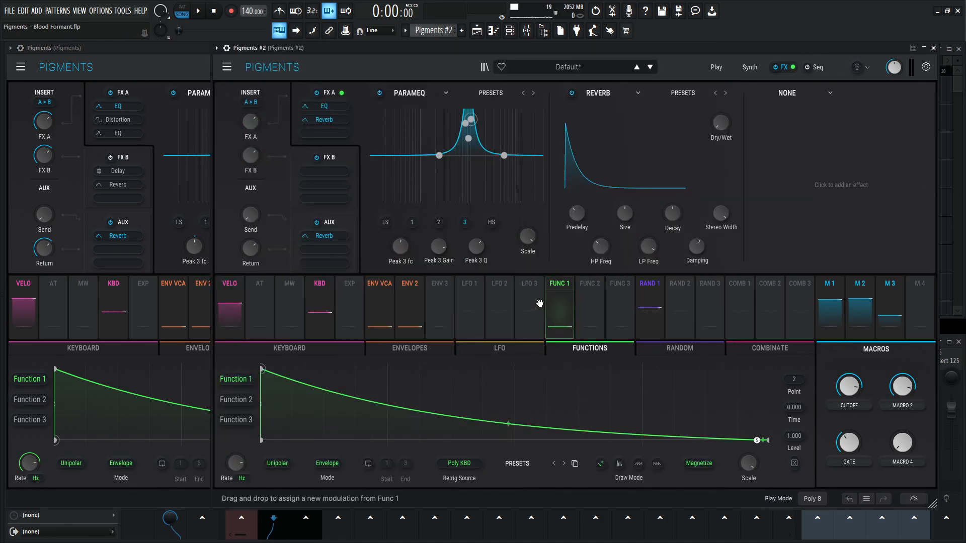
{"action": "left_click_drag", "start_coordinate": [539, 303], "coordinate": [401, 248]}
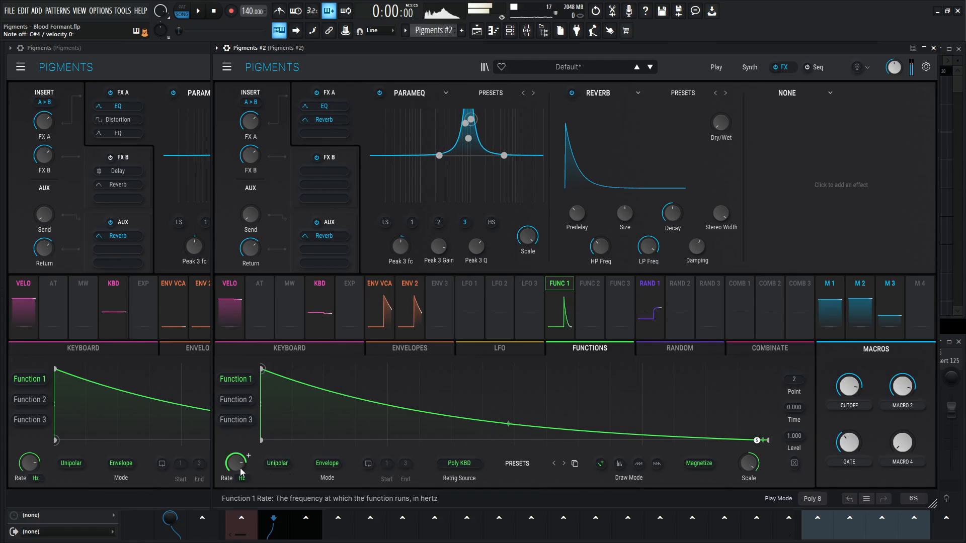
{"action": "mouse_move", "coordinate": [240, 468]}
{"action": "left_mouse_down"}
{"action": "mouse_move", "coordinate": [239, 493]}
{"action": "mouse_move", "coordinate": [241, 471]}
{"action": "left_mouse_up"}
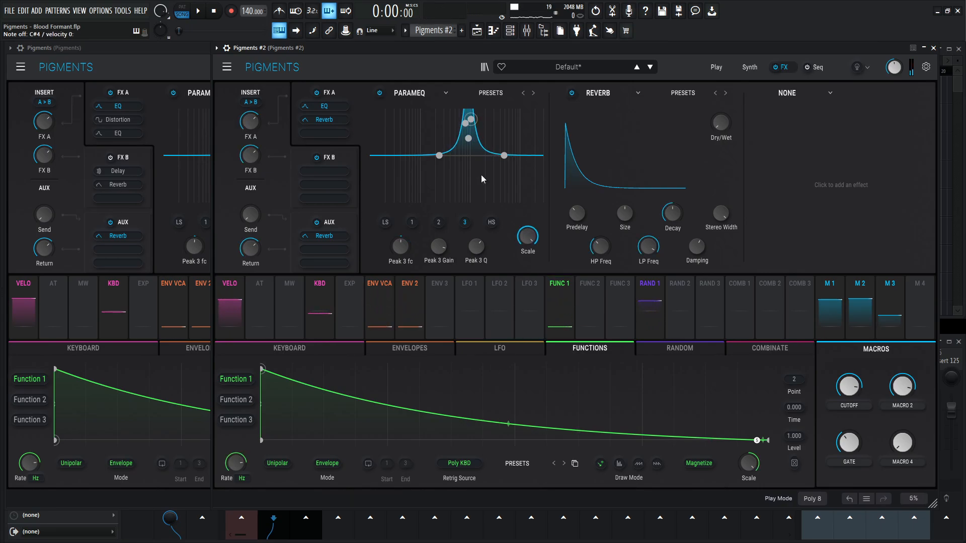
- Enable the reference's distortion and replace the reverb in FX A of Pigments #2 with a Distortion using the Wavefolder algorithm
{"action": "left_click", "coordinate": [197, 65]}
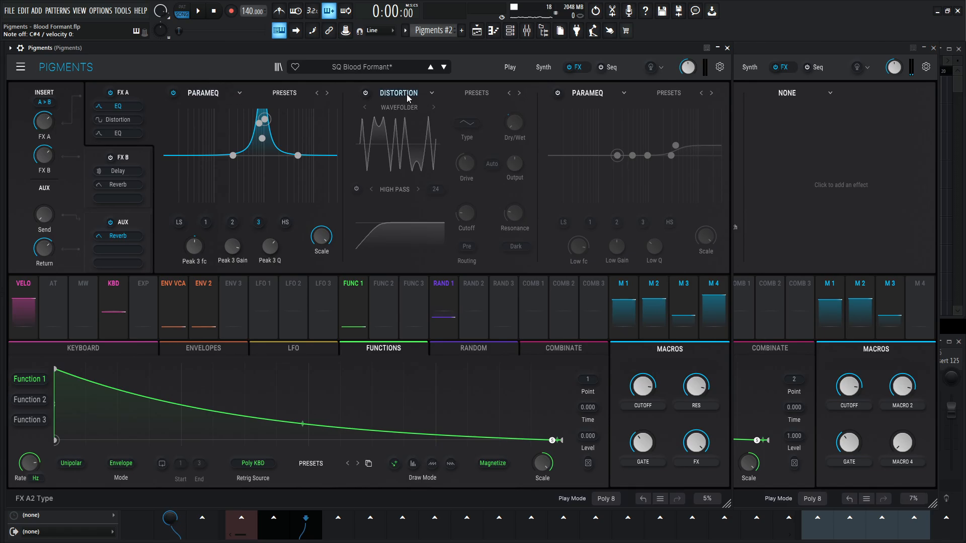
{"action": "left_click", "coordinate": [366, 94]}
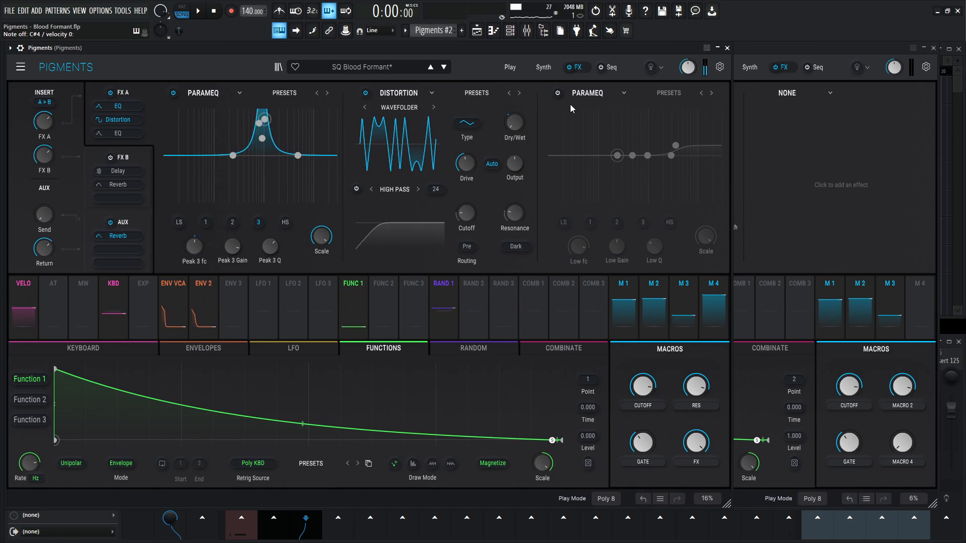
{"action": "left_click", "coordinate": [835, 48]}
{"action": "left_click", "coordinate": [606, 95]}
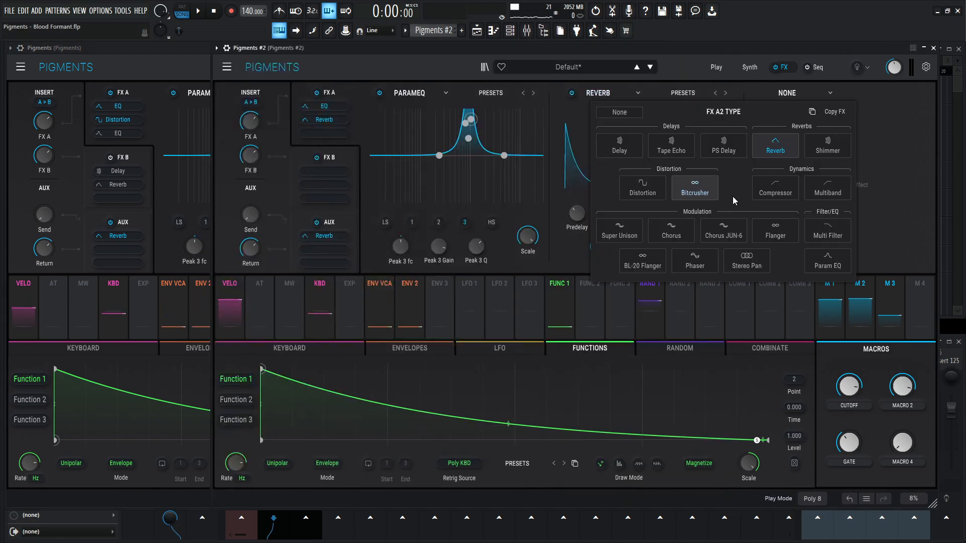
{"action": "left_click", "coordinate": [635, 184]}
{"action": "left_click", "coordinate": [640, 107]}
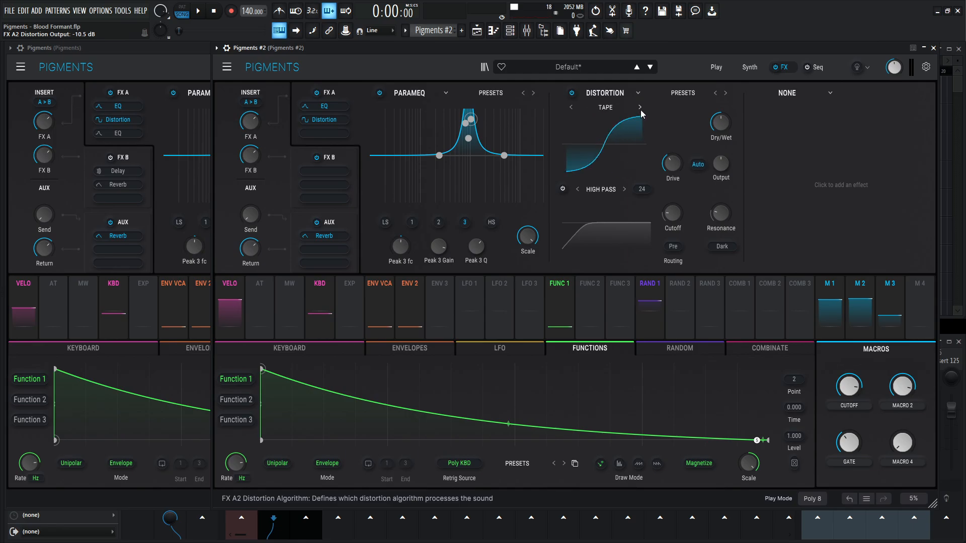
{"action": "left_click", "coordinate": [640, 107]}
{"action": "left_click", "coordinate": [639, 107]}
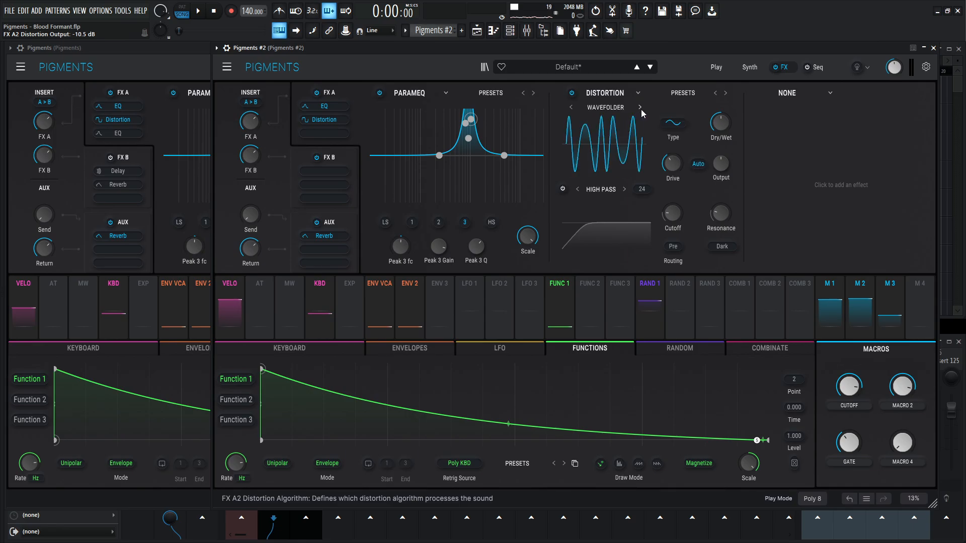
- Match the wavefolder type in Pigments #2 to the reference and set its drive to 21.5 dB
{"action": "left_click", "coordinate": [177, 68]}
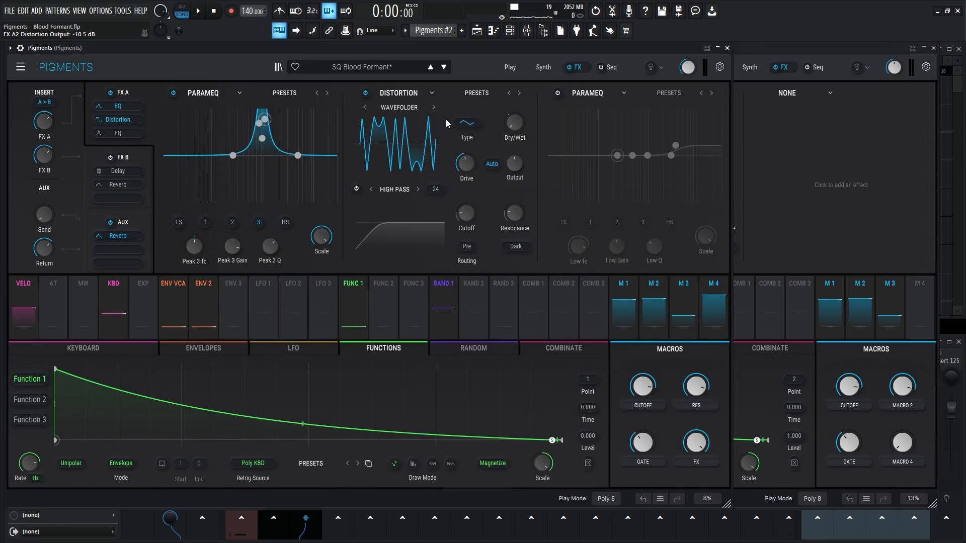
{"action": "left_click", "coordinate": [753, 59]}
{"action": "left_click", "coordinate": [674, 124]}
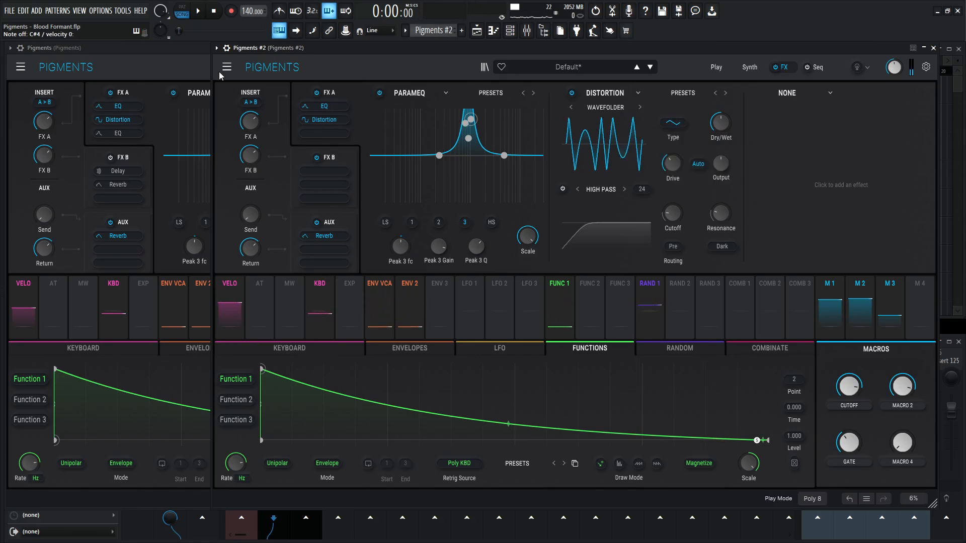
{"action": "left_click", "coordinate": [197, 77]}
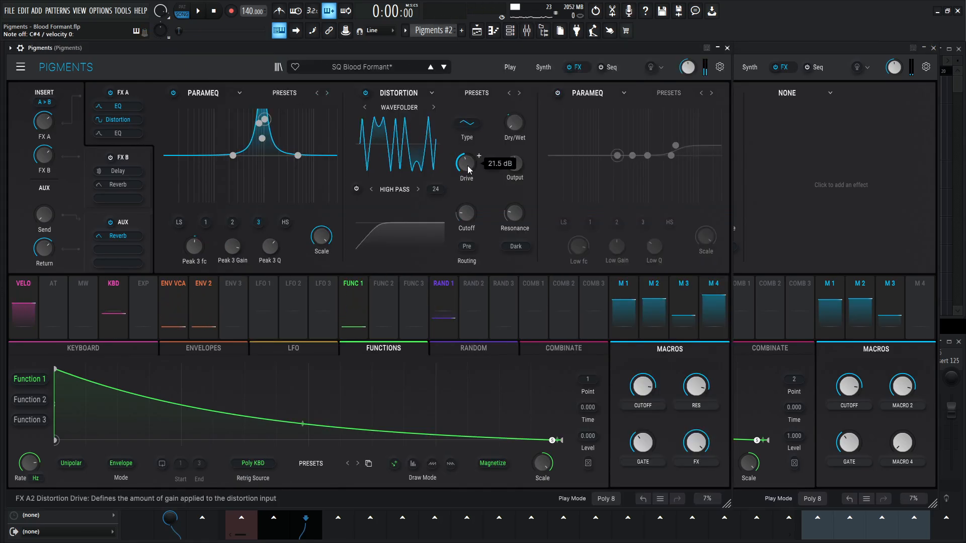
{"action": "left_click", "coordinate": [775, 56]}
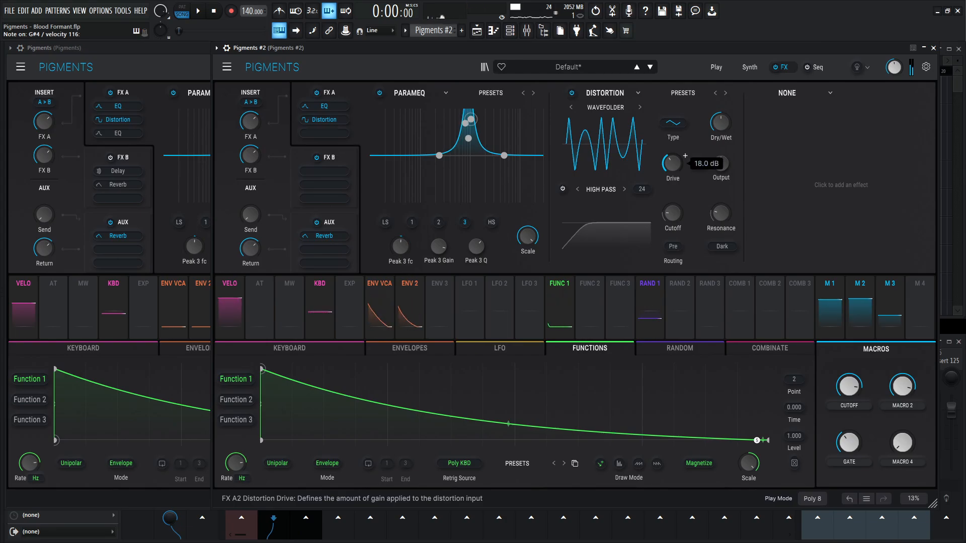
{"action": "left_click_drag", "start_coordinate": [672, 164], "coordinate": [672, 156]}
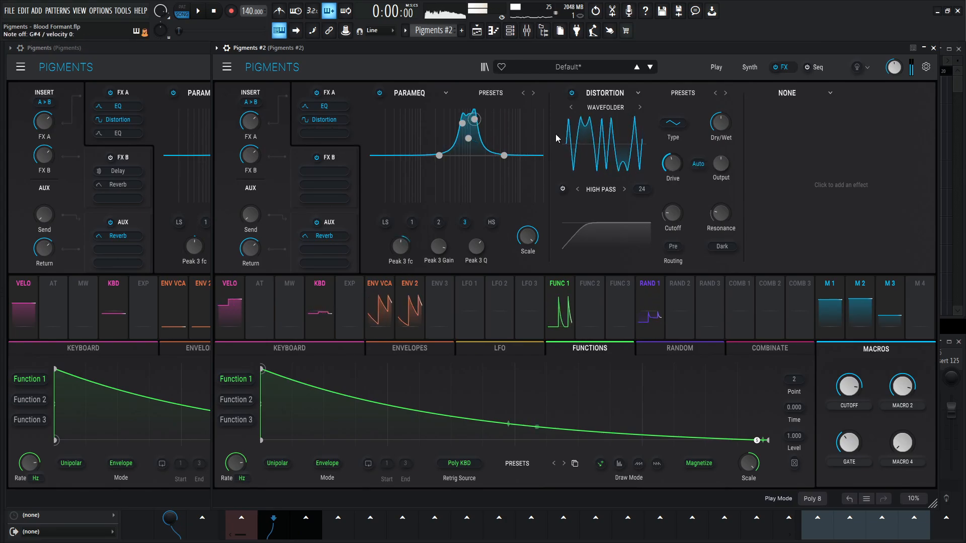
- Set the distortion's Dry/Wet in Pigments #2 to 0 % and assign Macro 4 to it with the reference's 0.36 amount
{"action": "left_click", "coordinate": [164, 65]}
{"action": "mouse_move", "coordinate": [516, 152]}
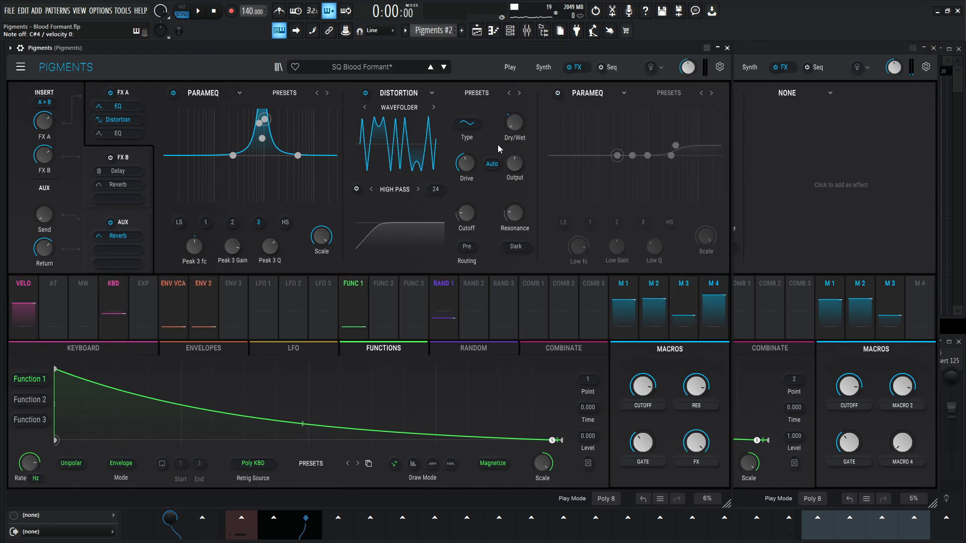
{"action": "left_click", "coordinate": [837, 46]}
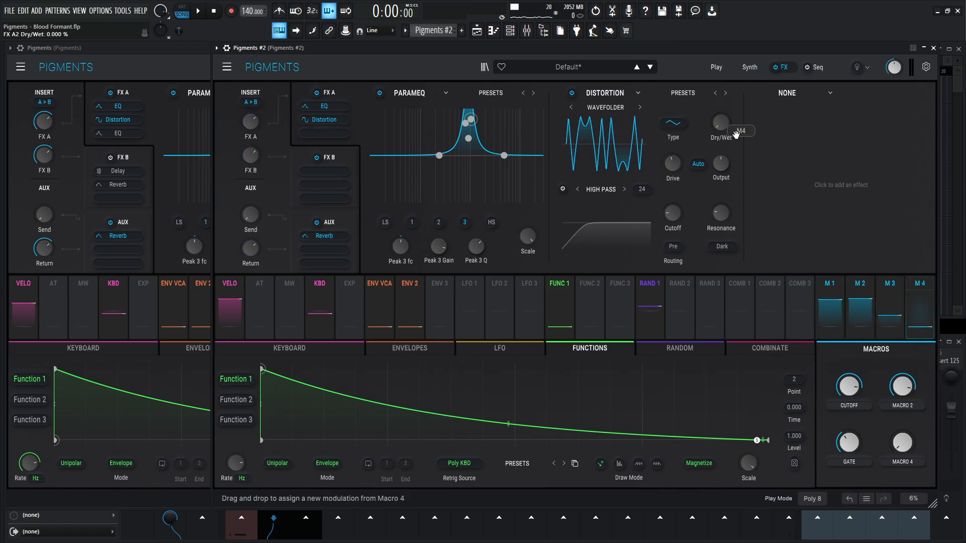
{"action": "left_click", "coordinate": [143, 59]}
{"action": "mouse_move", "coordinate": [516, 150]}
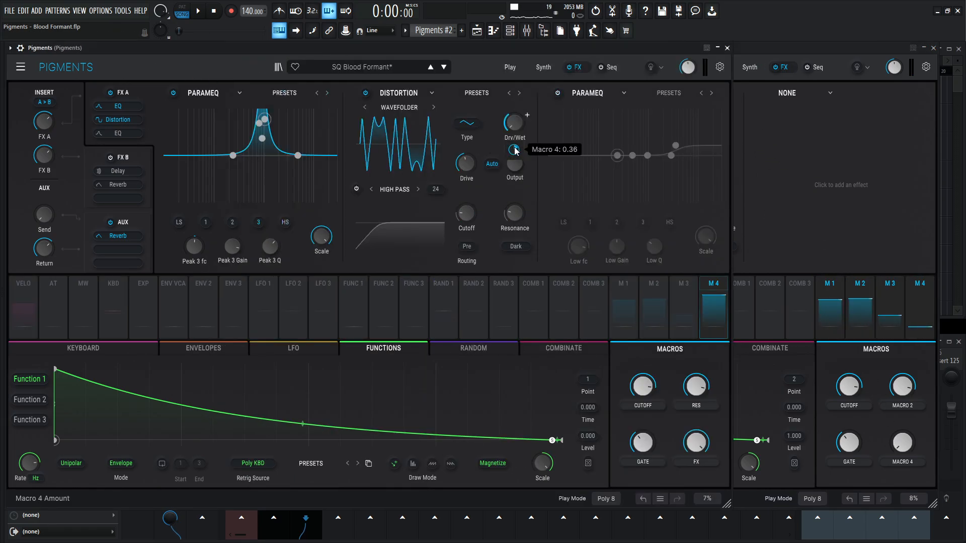
{"action": "left_click", "coordinate": [797, 64]}
{"action": "mouse_move", "coordinate": [720, 149]}
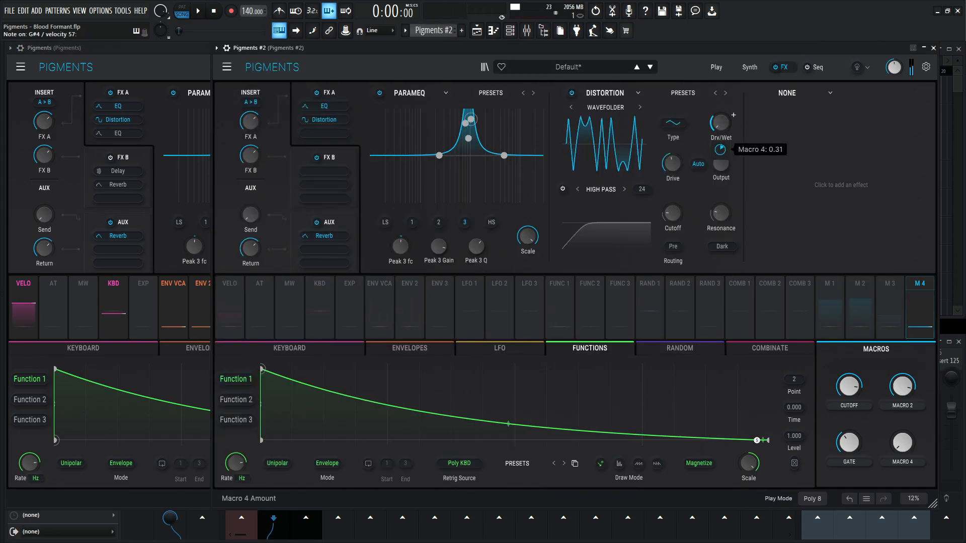
- Raise Macro 4 in Pigments #2 to the reference's level and rename the macro FX
{"action": "double_click", "coordinate": [907, 461]}
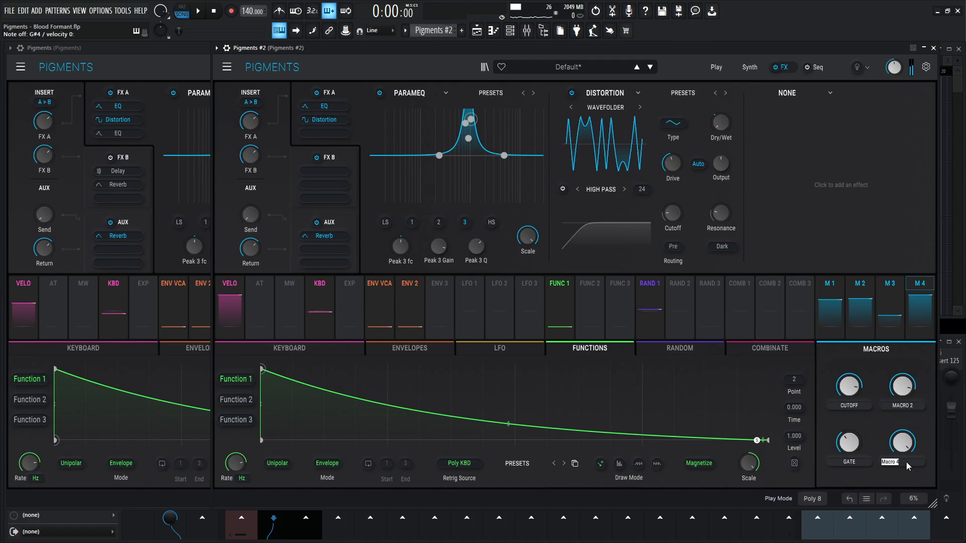
{"action": "type", "text": "FX"}
{"action": "key", "text": "Return"}
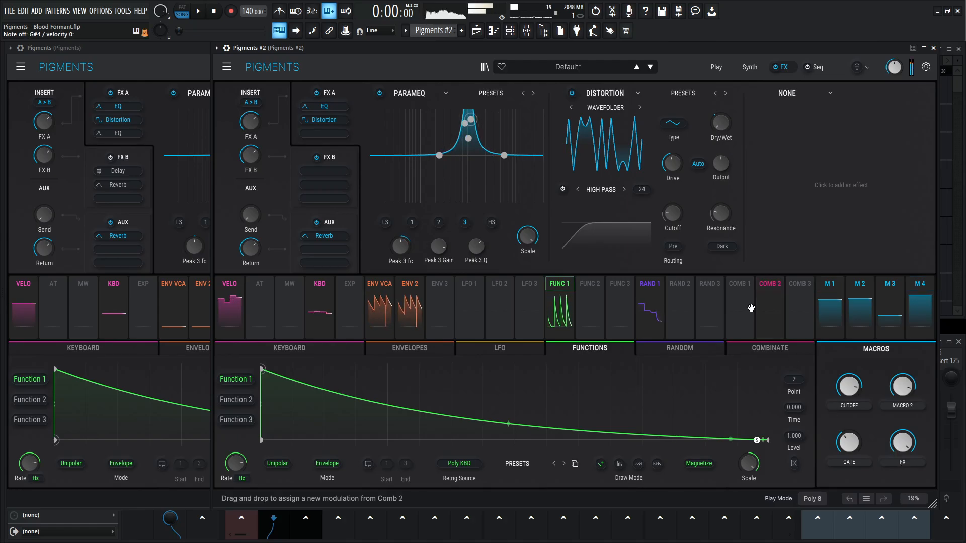
- Compare the sound of the reference and Pigments #2 with the distortion active
{"action": "left_click", "coordinate": [188, 67]}
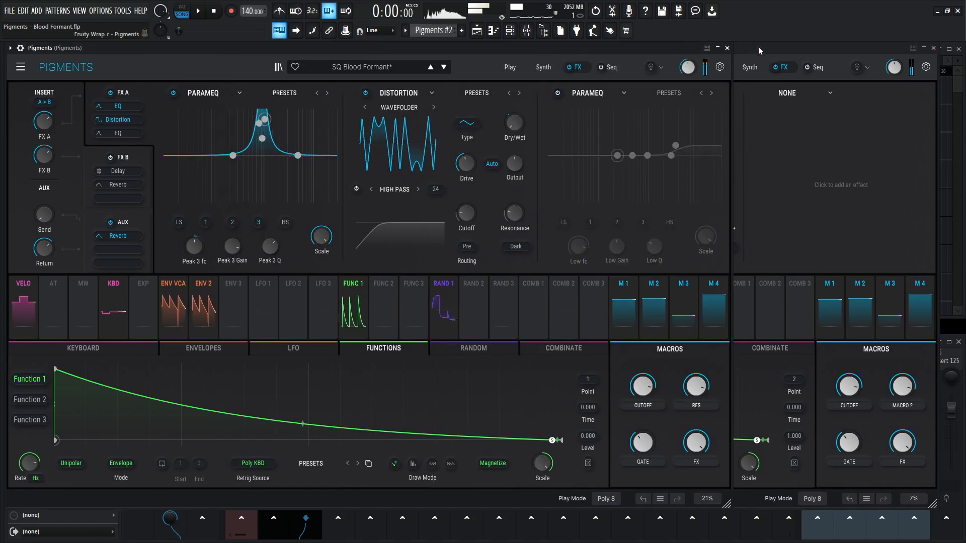
{"action": "left_click", "coordinate": [756, 47]}
{"action": "left_click", "coordinate": [182, 71]}
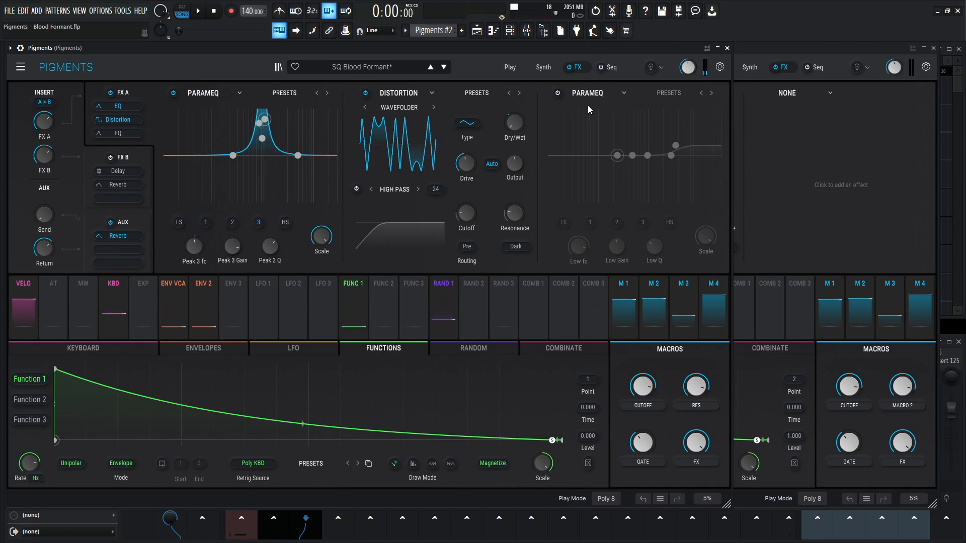
- Activate the third FX A effect in the reference and add a Param EQ to the same slot in Pigments #2
{"action": "left_click", "coordinate": [557, 93]}
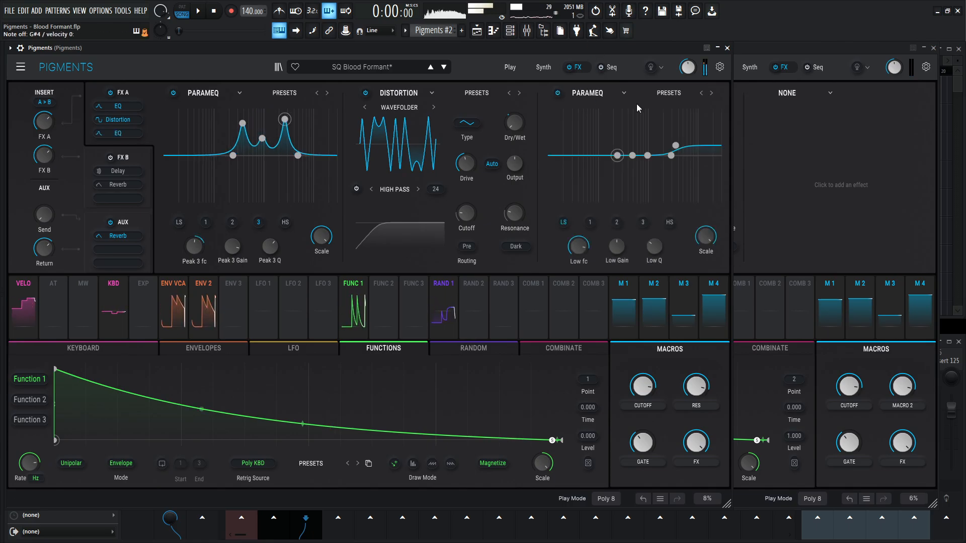
{"action": "left_click", "coordinate": [813, 50]}
{"action": "left_click", "coordinate": [783, 95]}
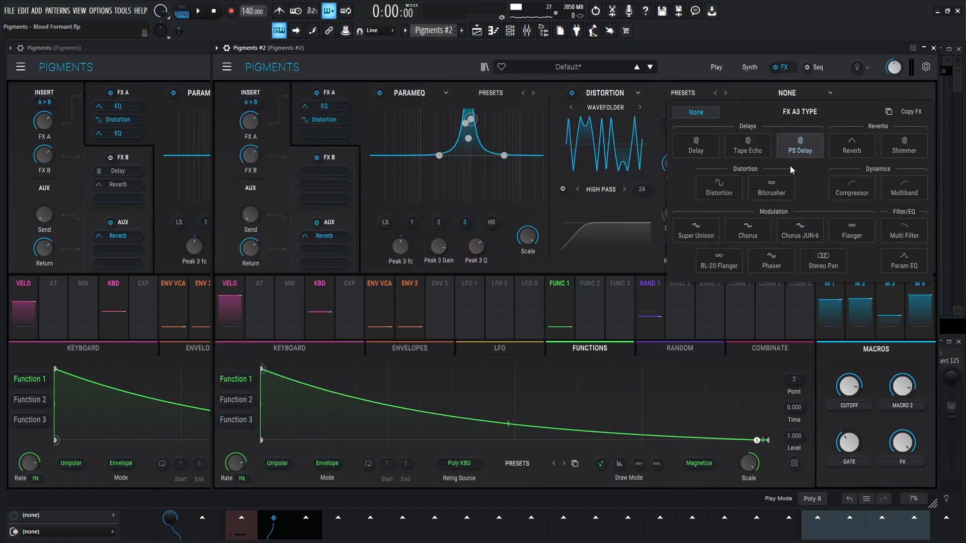
{"action": "left_click", "coordinate": [904, 261]}
- Set the high shelf of the third FX A EQ in Pigments #2 to 3652 Hz and 3.36 dB gain, and compare with the reference
{"action": "left_click", "coordinate": [174, 68]}
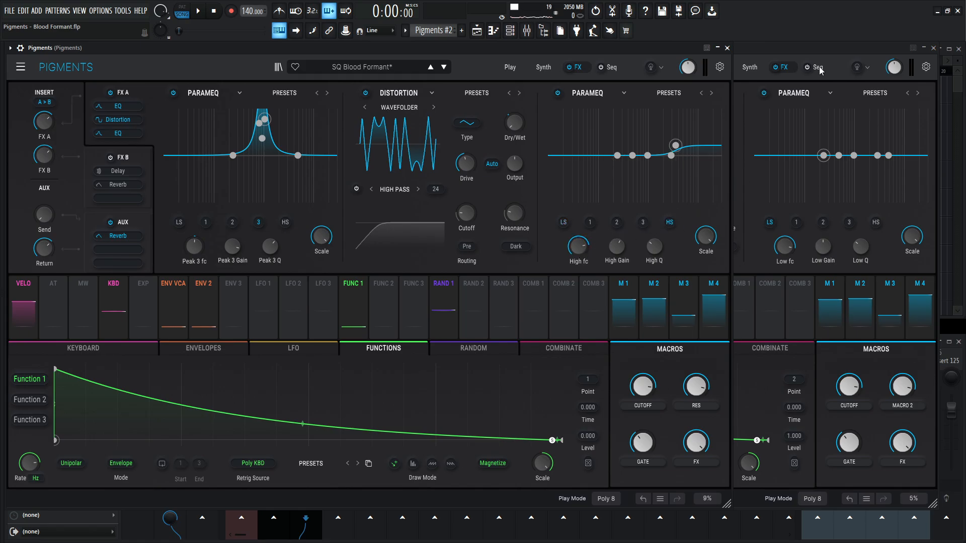
{"action": "left_click", "coordinate": [817, 101]}
{"action": "left_click", "coordinate": [876, 222]}
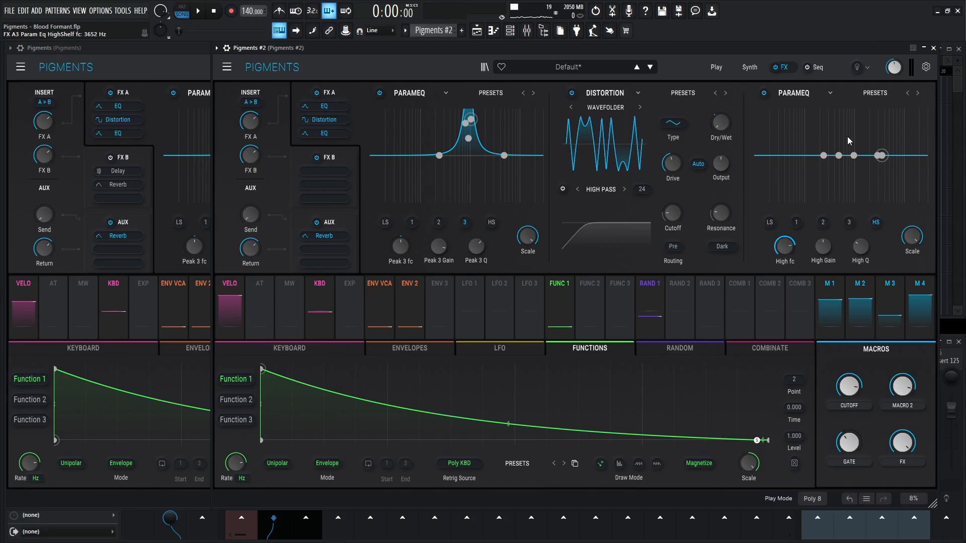
{"action": "left_click", "coordinate": [178, 47]}
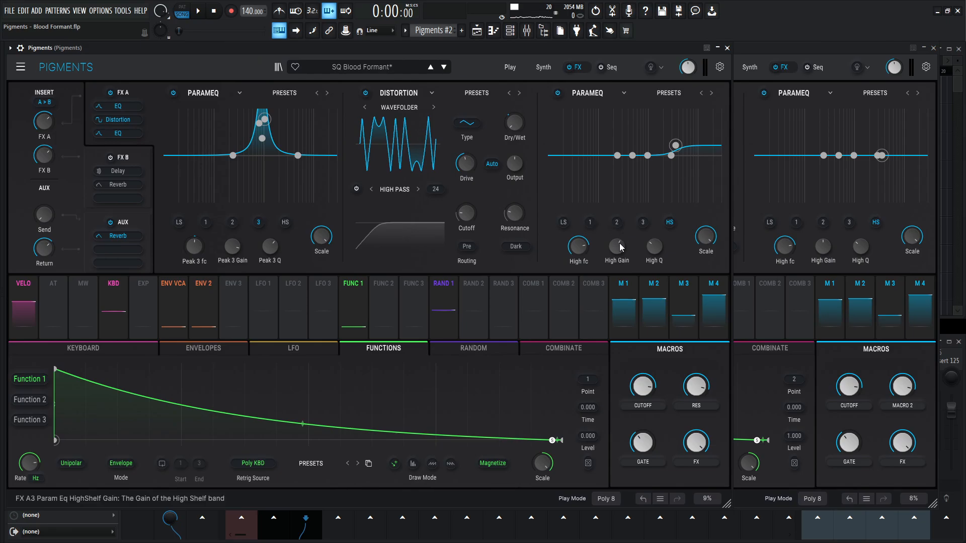
{"action": "mouse_move", "coordinate": [622, 244]}
{"action": "left_click", "coordinate": [823, 247]}
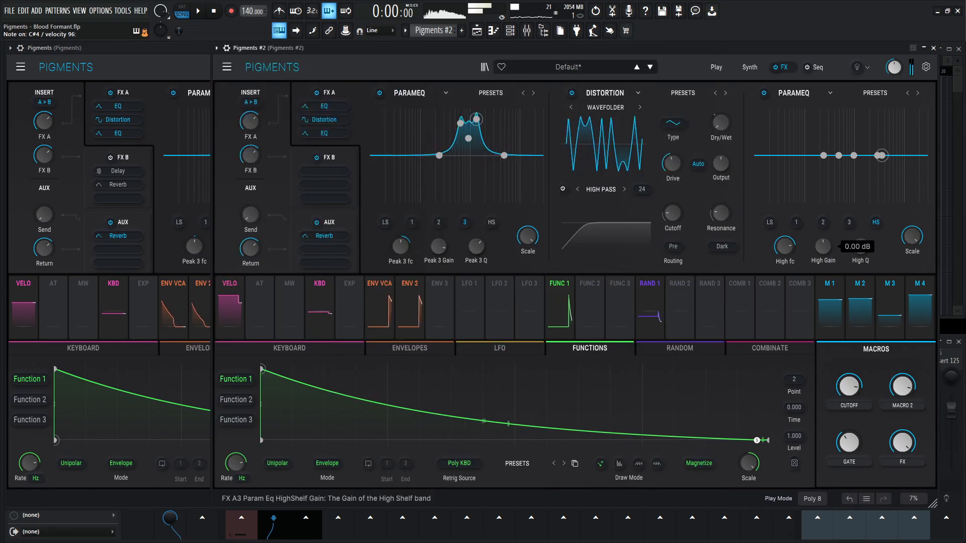
{"action": "left_click_drag", "start_coordinate": [823, 246], "coordinate": [823, 235]}
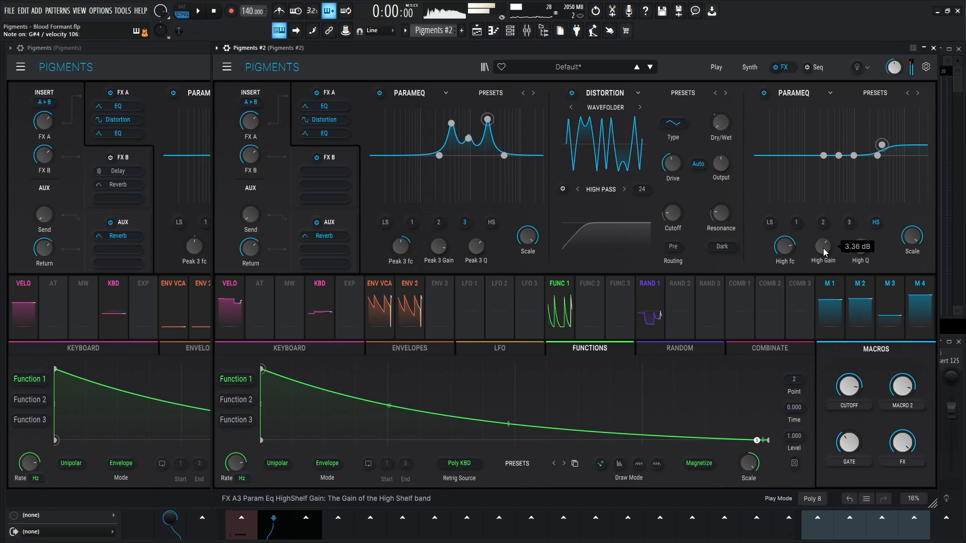
{"action": "left_click", "coordinate": [188, 69]}
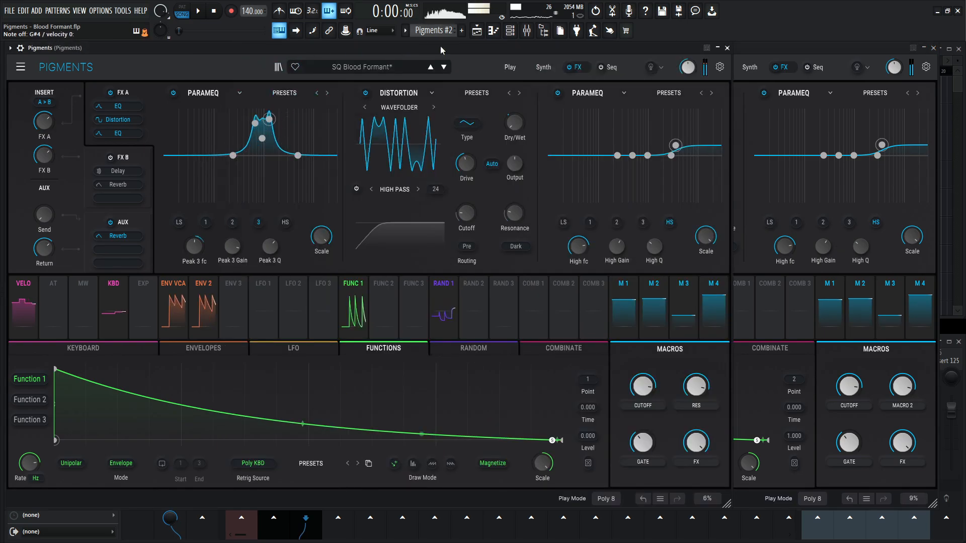
{"action": "left_click", "coordinate": [824, 53]}
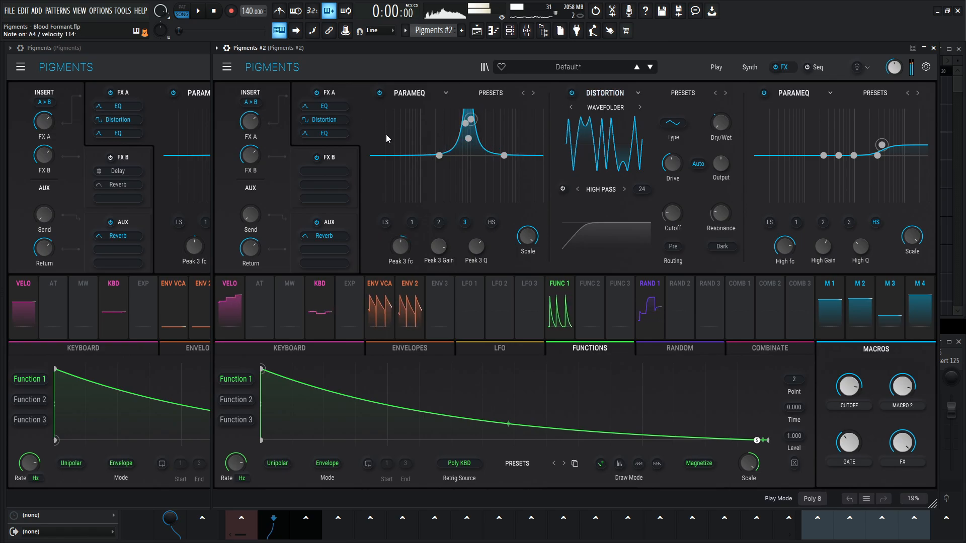
- Show the FX B bus in both instances and enable it in the reference with only the delay active, bypassing the reverb
{"action": "left_click", "coordinate": [346, 157]}
{"action": "left_click", "coordinate": [143, 156]}
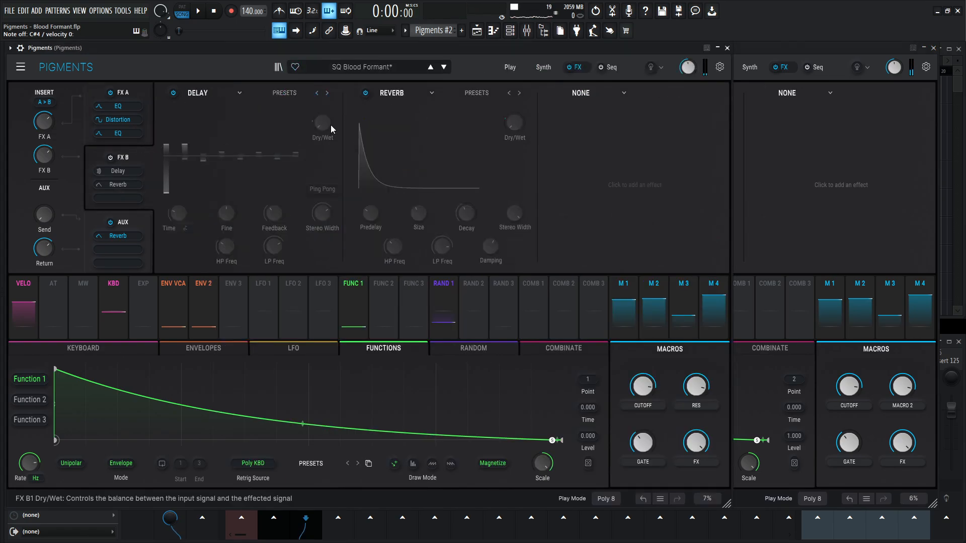
{"action": "left_click", "coordinate": [112, 158]}
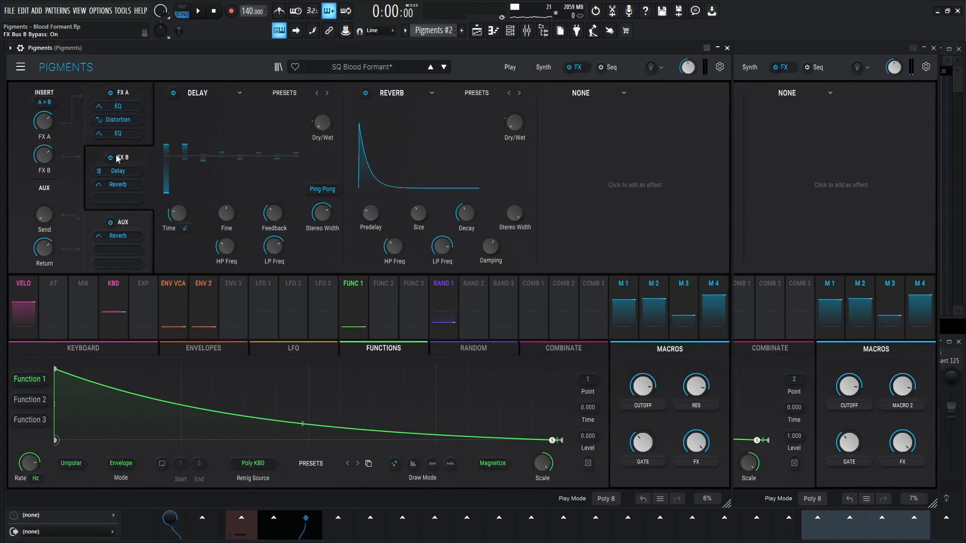
{"action": "left_click", "coordinate": [365, 93]}
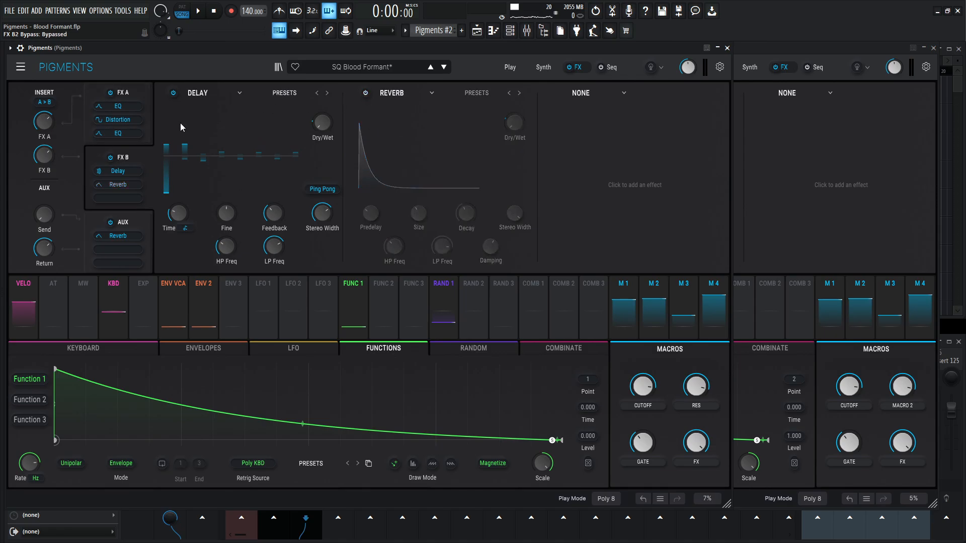
- Add a Delay to the first FX B slot in Pigments #2
{"action": "left_click", "coordinate": [826, 63]}
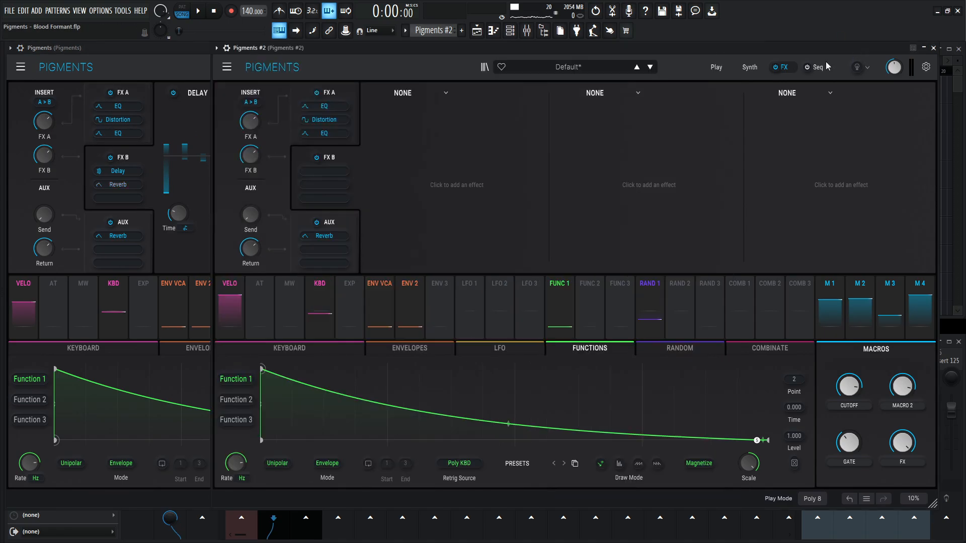
{"action": "left_click", "coordinate": [404, 96]}
{"action": "left_click", "coordinate": [413, 142]}
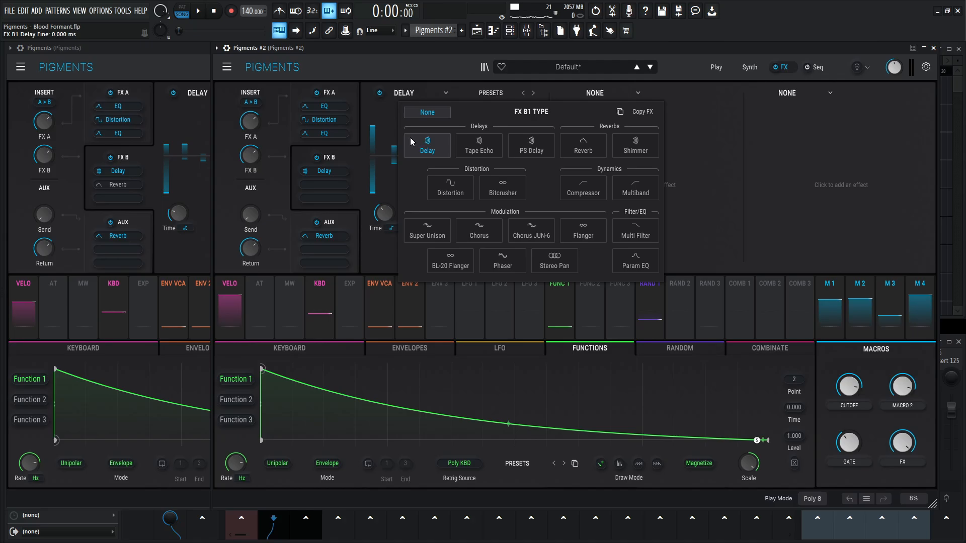
- Set the Pigments #2 delay to a synced 1/8 time with Ping Pong on, and raise its high-pass frequency to match the reference
{"action": "left_click", "coordinate": [168, 71]}
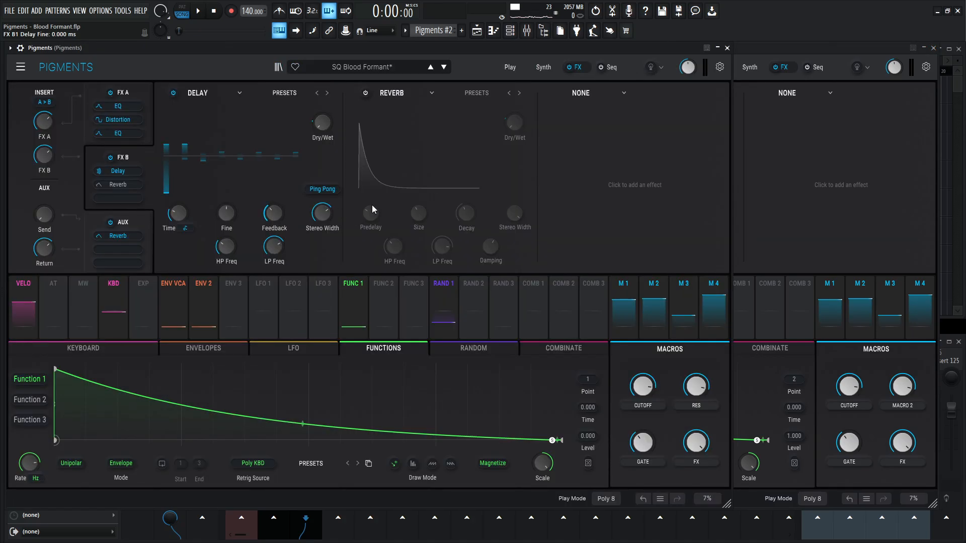
{"action": "left_click", "coordinate": [795, 57]}
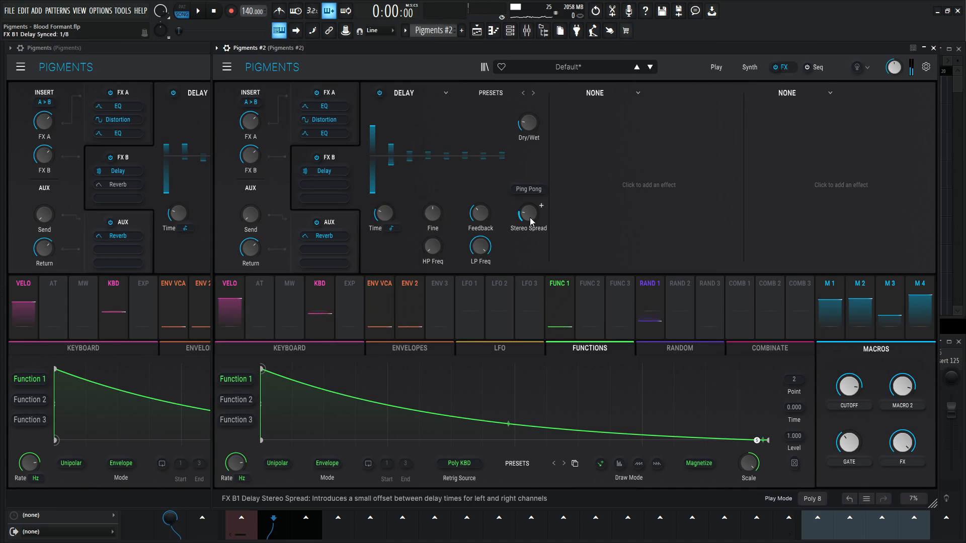
{"action": "left_click", "coordinate": [528, 189]}
{"action": "left_click_drag", "start_coordinate": [433, 249], "coordinate": [433, 236]}
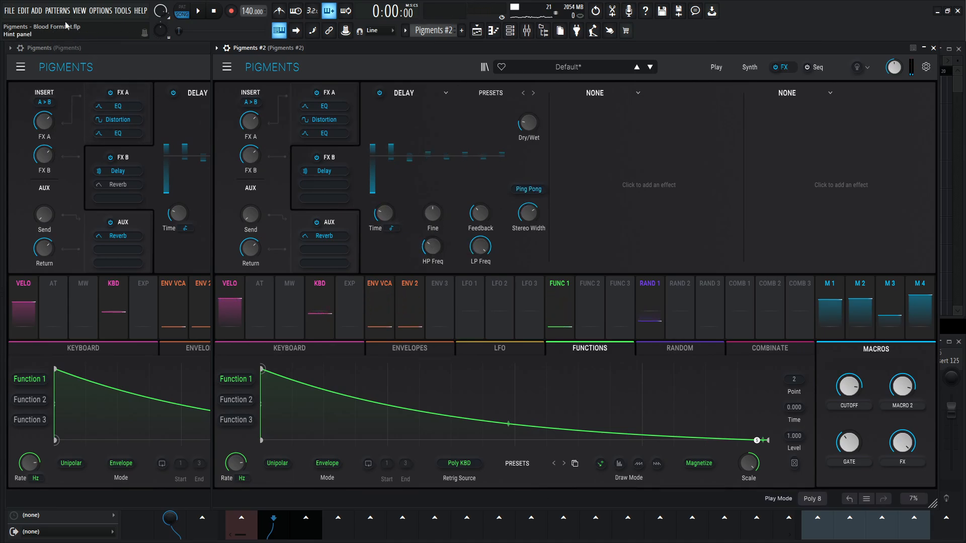
- Lower the low-pass frequency of the Pigments #2 delay to the reference's level and compare both instances
{"action": "left_click", "coordinate": [73, 49]}
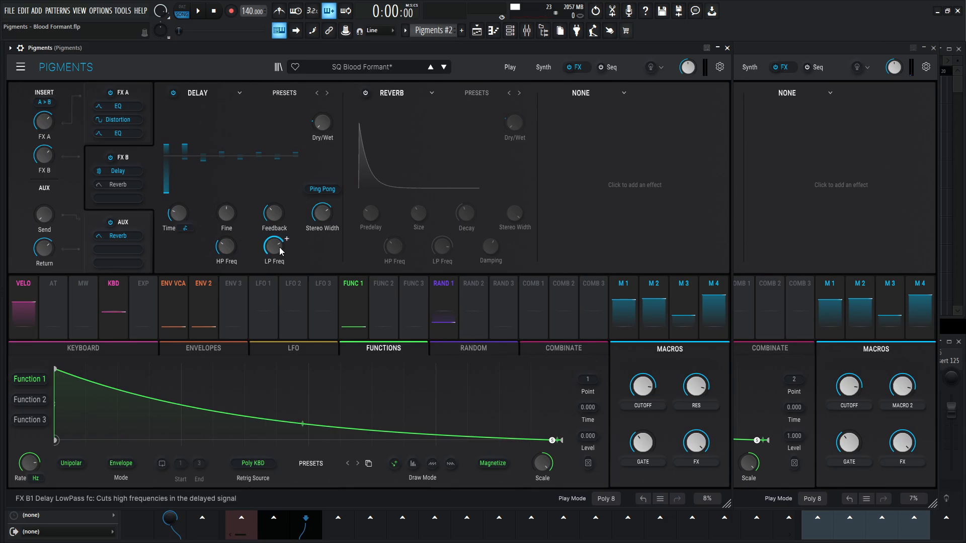
{"action": "left_click", "coordinate": [821, 53]}
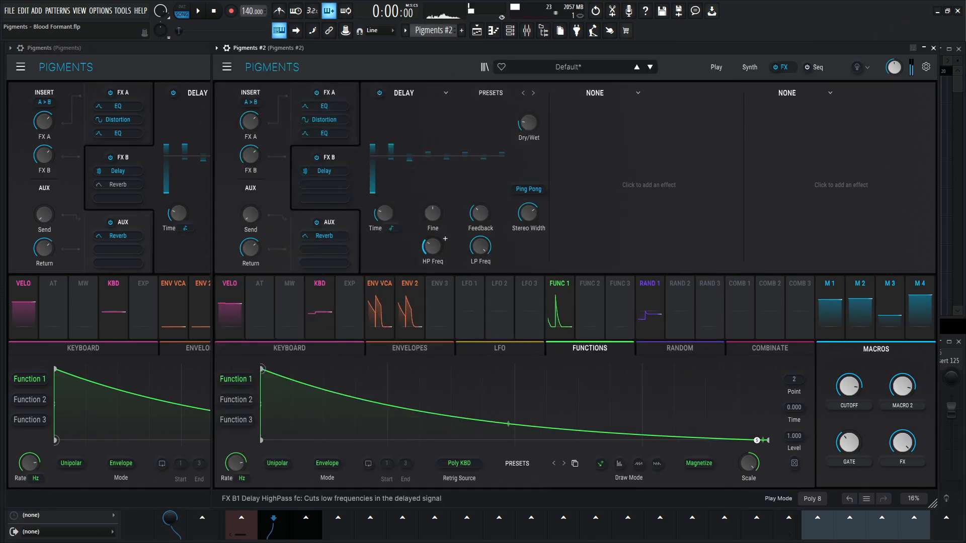
{"action": "left_click_drag", "start_coordinate": [482, 251], "coordinate": [483, 280]}
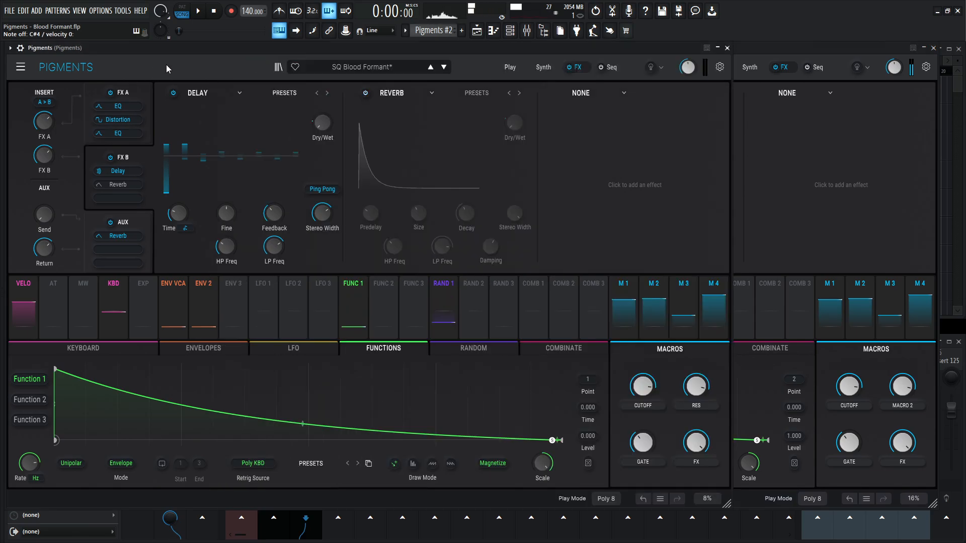
{"action": "left_click", "coordinate": [166, 65]}
{"action": "left_click", "coordinate": [745, 56]}
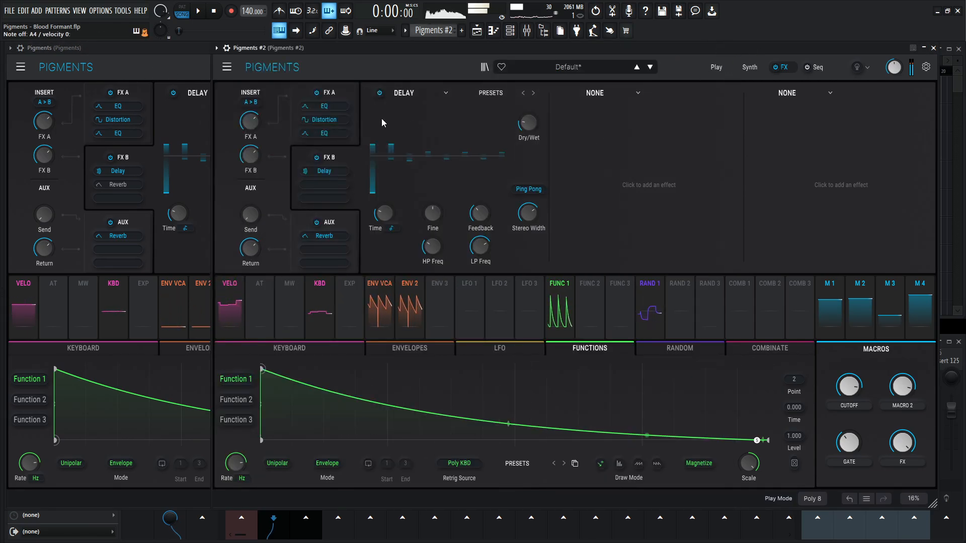
- Set the delay's Dry/Wet in Pigments #2 to 0 % and assign Macro 4 to it with the reference's 0.20 amount
{"action": "left_click", "coordinate": [189, 86]}
{"action": "mouse_move", "coordinate": [321, 152]}
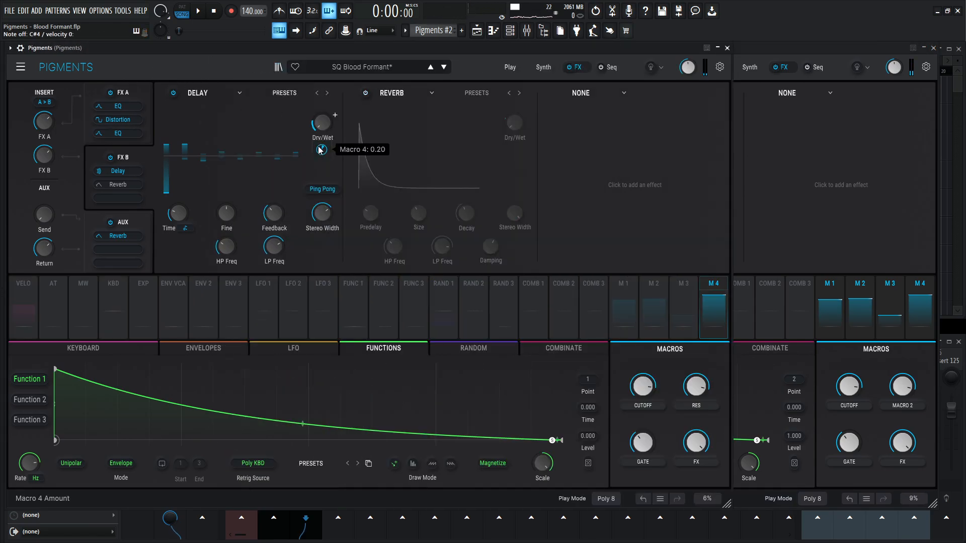
{"action": "left_click", "coordinate": [783, 71]}
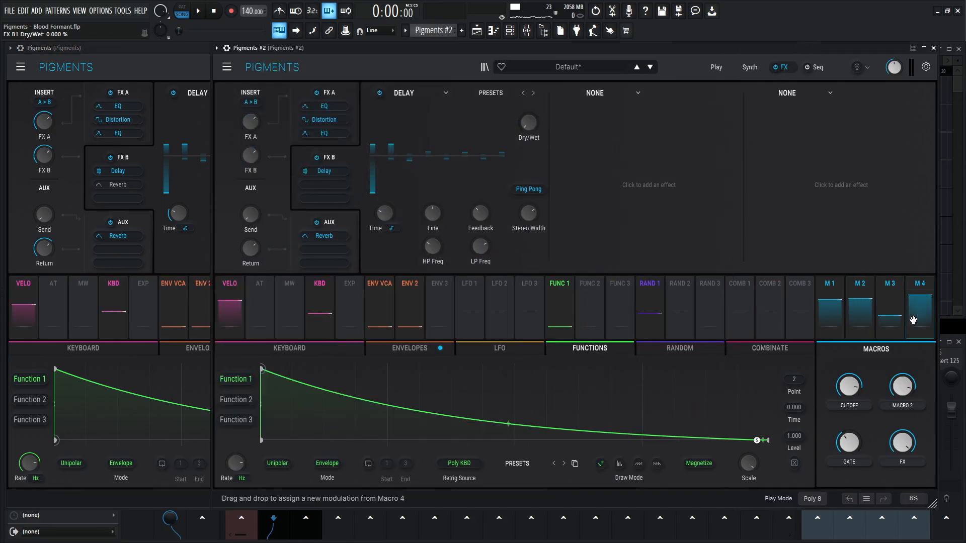
{"action": "left_click_drag", "start_coordinate": [577, 169], "coordinate": [528, 122]}
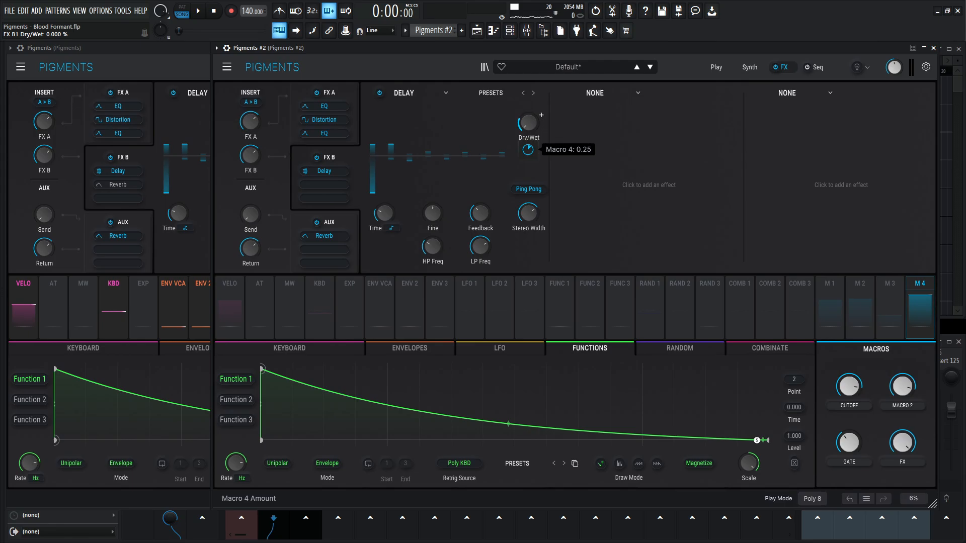
- Reactivate the FX B reverb in the reference and add a Reverb to the second FX B slot in Pigments #2
{"action": "left_click", "coordinate": [190, 76]}
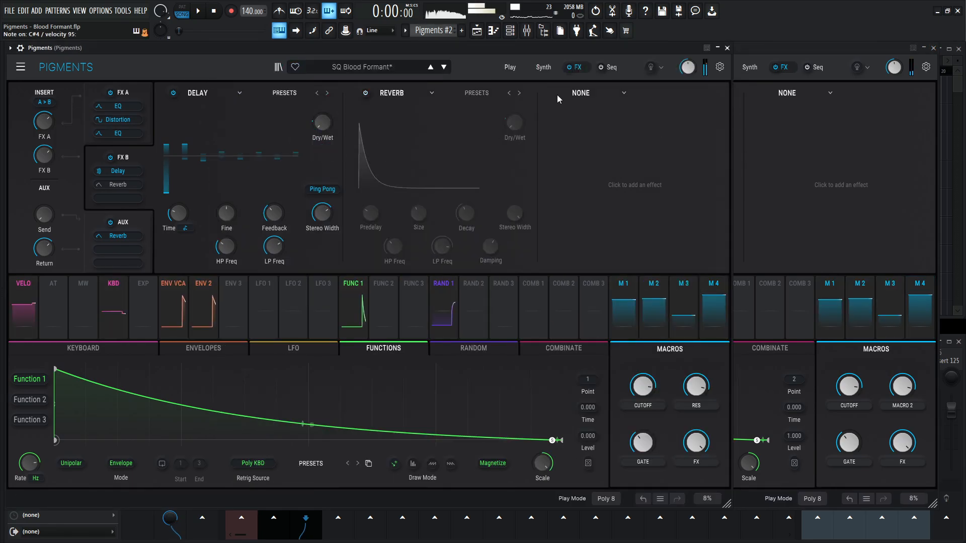
{"action": "left_click", "coordinate": [365, 93]}
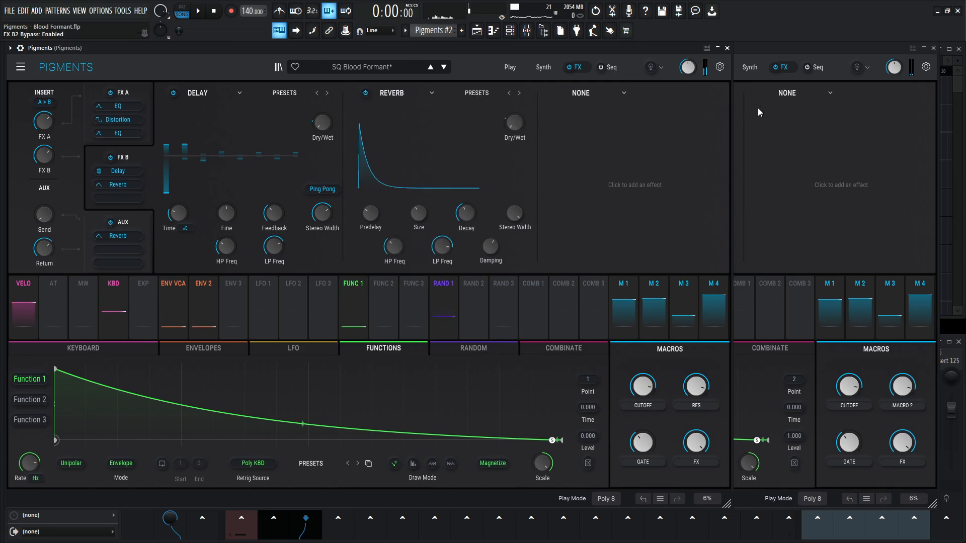
{"action": "left_click", "coordinate": [780, 49]}
{"action": "left_click", "coordinate": [578, 118]}
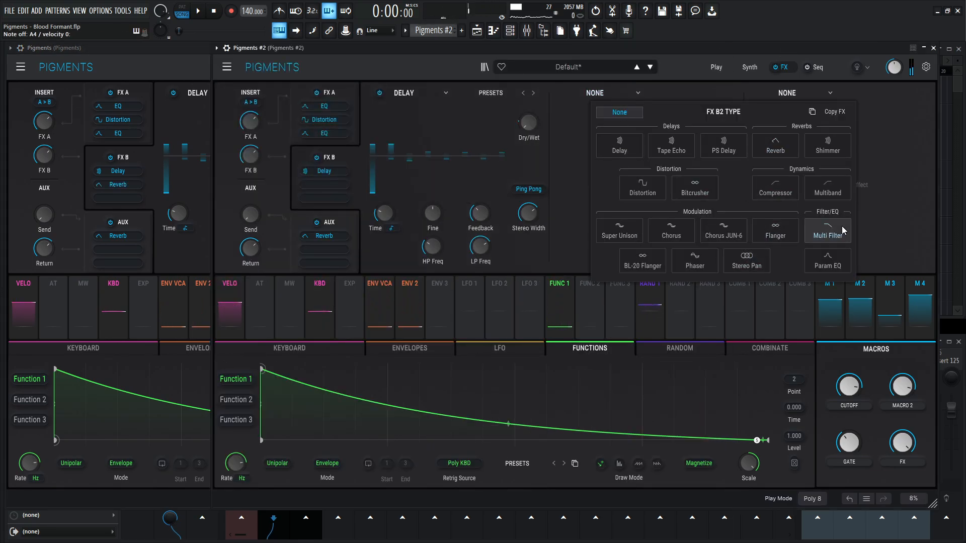
{"action": "left_click", "coordinate": [775, 146]}
- Set the reverb's Dry/Wet in Pigments #2 to 0 % and assign Macro 4 to it following the reference
{"action": "left_click", "coordinate": [183, 68]}
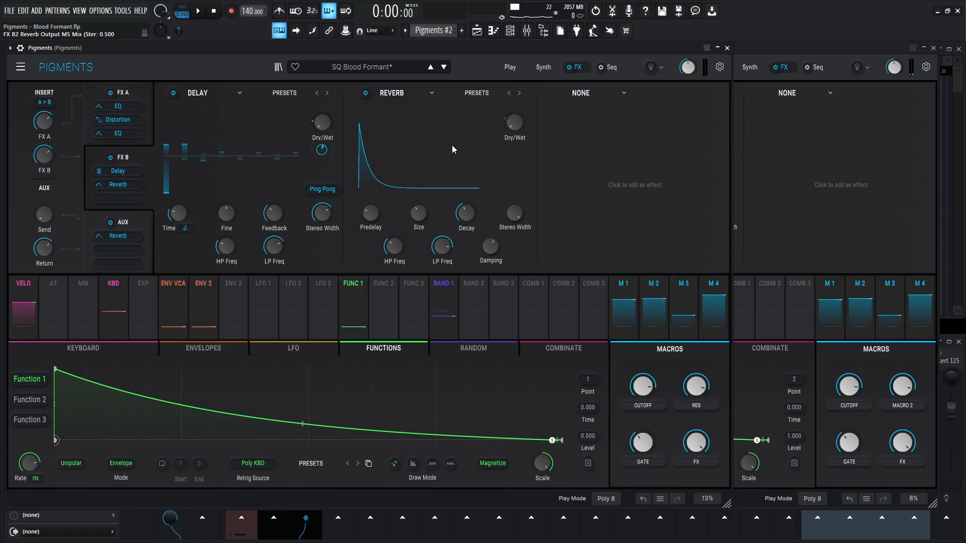
{"action": "left_click", "coordinate": [802, 78]}
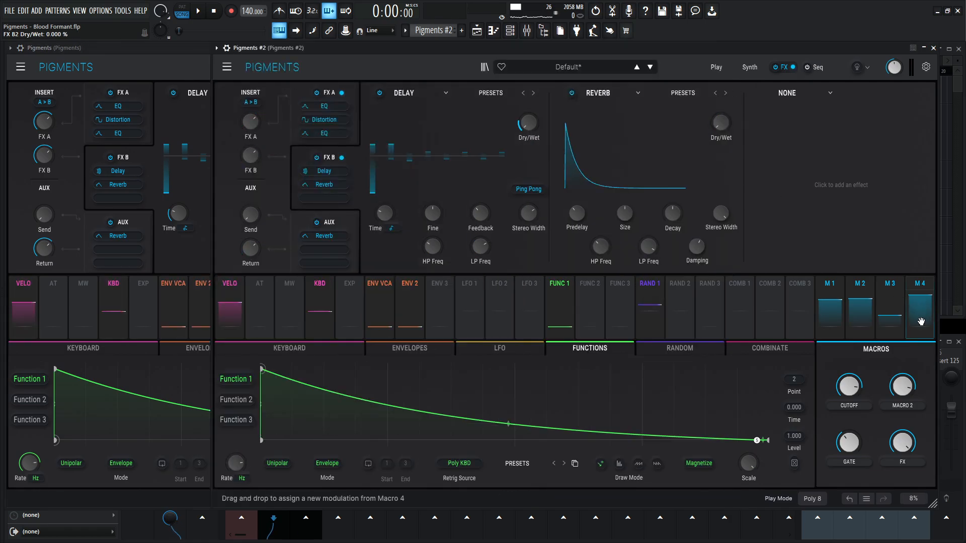
{"action": "left_click_drag", "start_coordinate": [920, 321], "coordinate": [721, 122]}
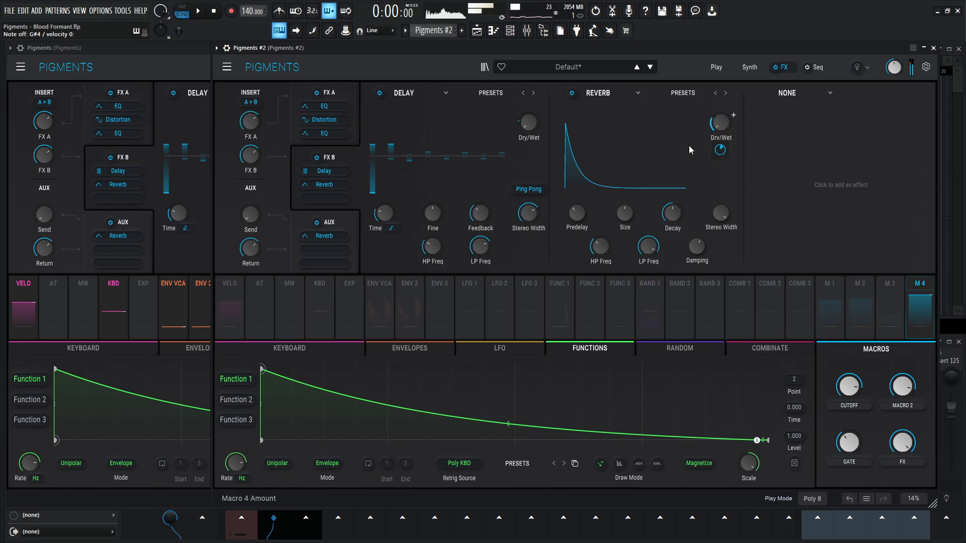
- Set the Pigments #2 reverb's predelay to 0.015 s and adjust its size to match the reference
{"action": "left_click", "coordinate": [197, 67]}
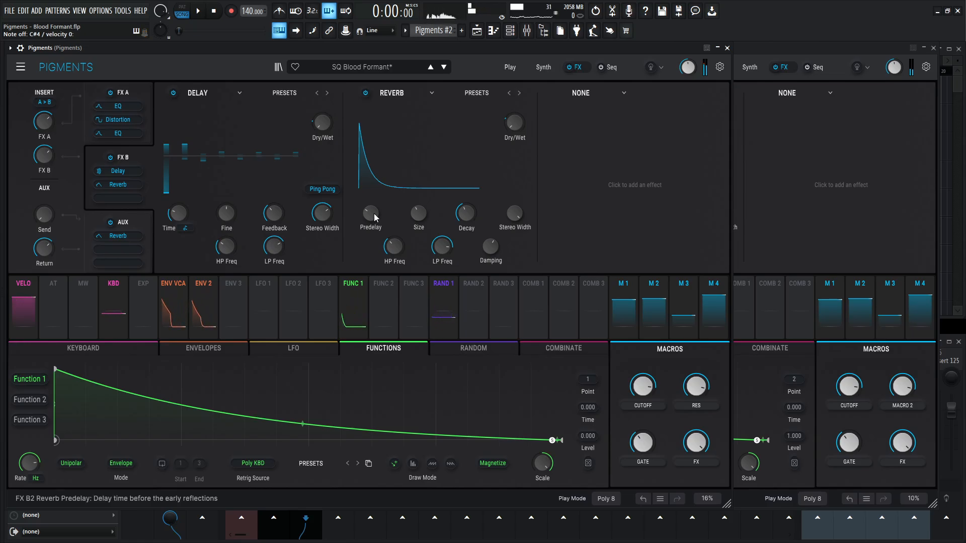
{"action": "left_click", "coordinate": [821, 48]}
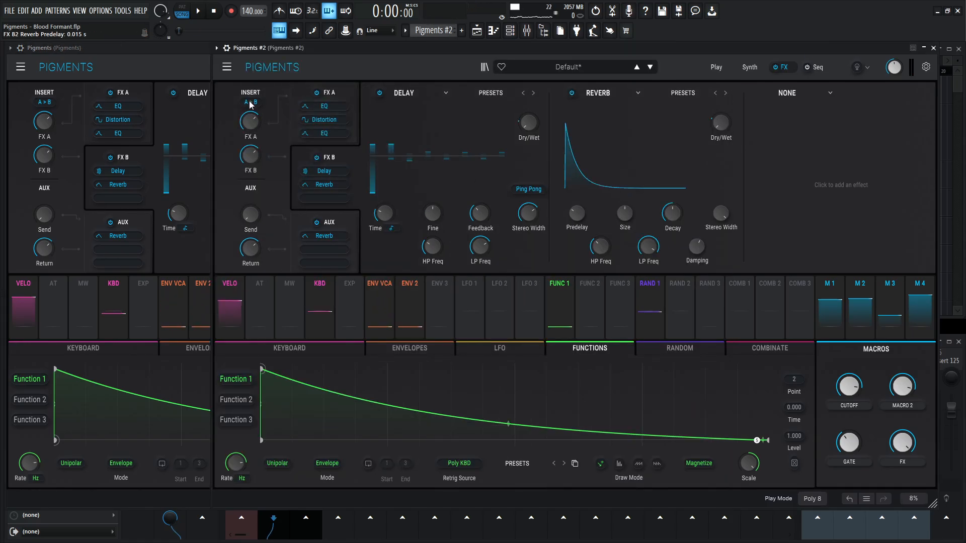
{"action": "left_click", "coordinate": [193, 69]}
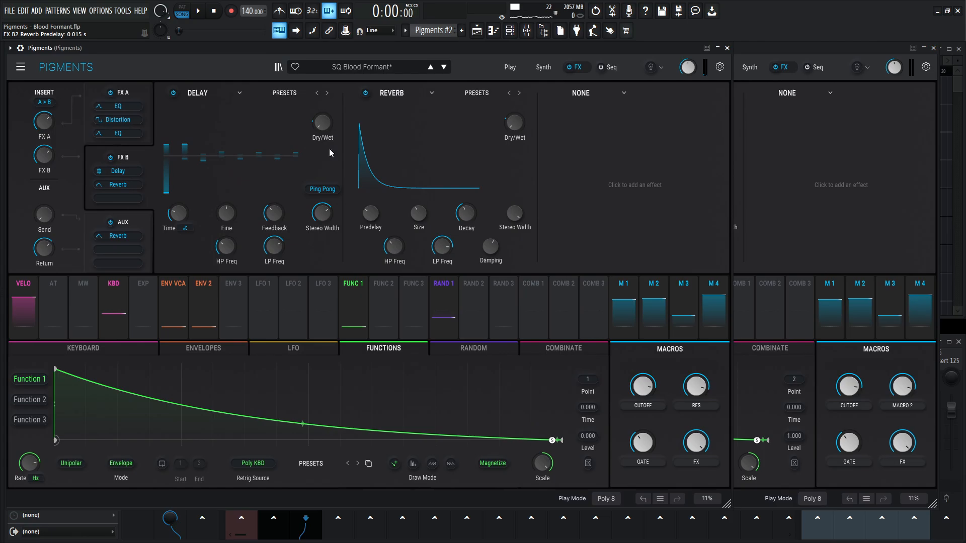
{"action": "left_click", "coordinate": [738, 77]}
{"action": "left_click_drag", "start_coordinate": [625, 213], "coordinate": [624, 217]}
- Adjust the decay of the Pigments #2 reverb to match the reference's decay
{"action": "left_click", "coordinate": [199, 73]}
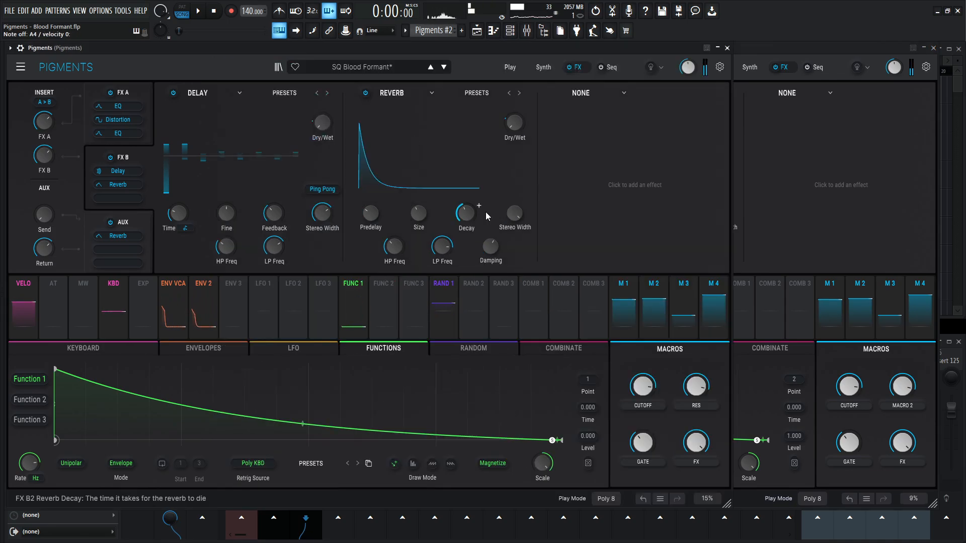
{"action": "left_click", "coordinate": [763, 62]}
{"action": "left_click_drag", "start_coordinate": [672, 213], "coordinate": [676, 216]}
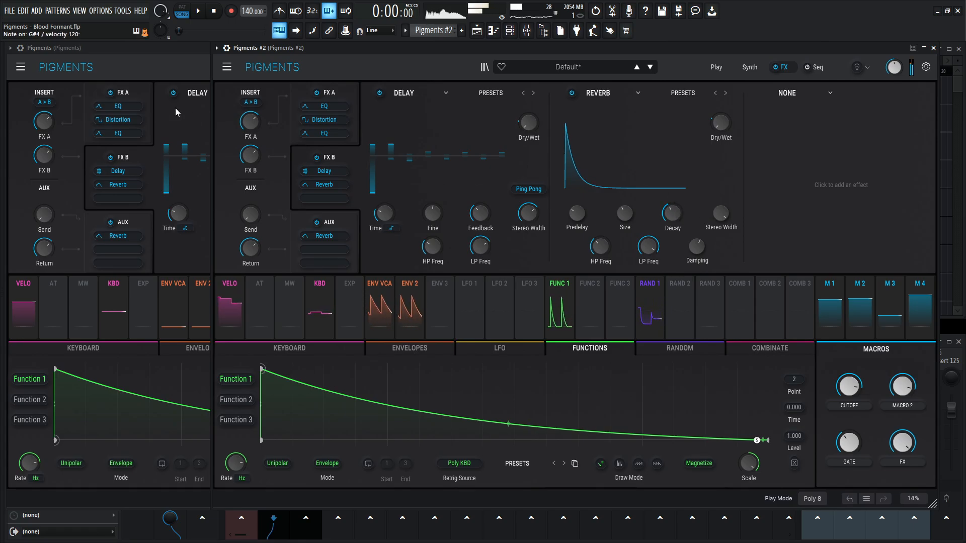
- Compare the FX B reverb settings of both instances and audition the reference with the project playing
{"action": "left_click", "coordinate": [146, 68]}
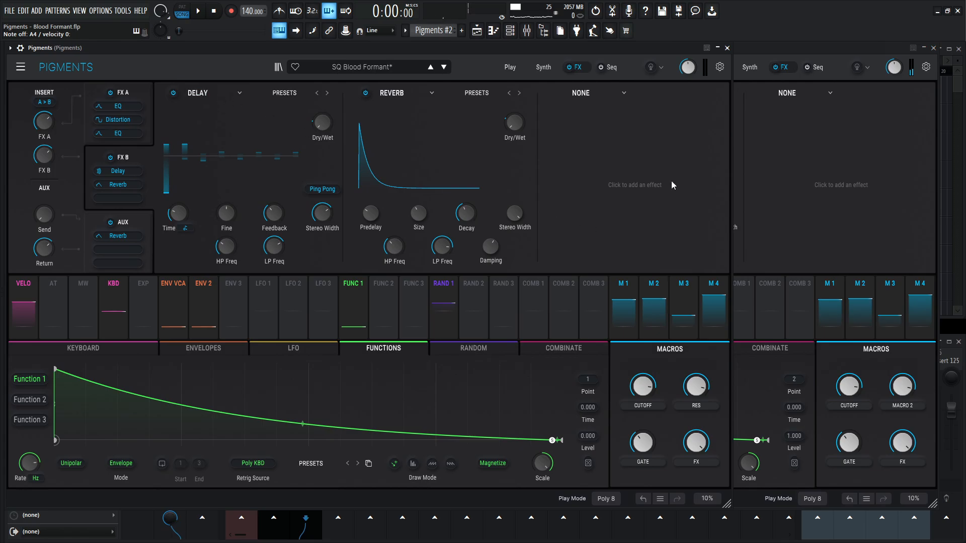
{"action": "left_click", "coordinate": [769, 62]}
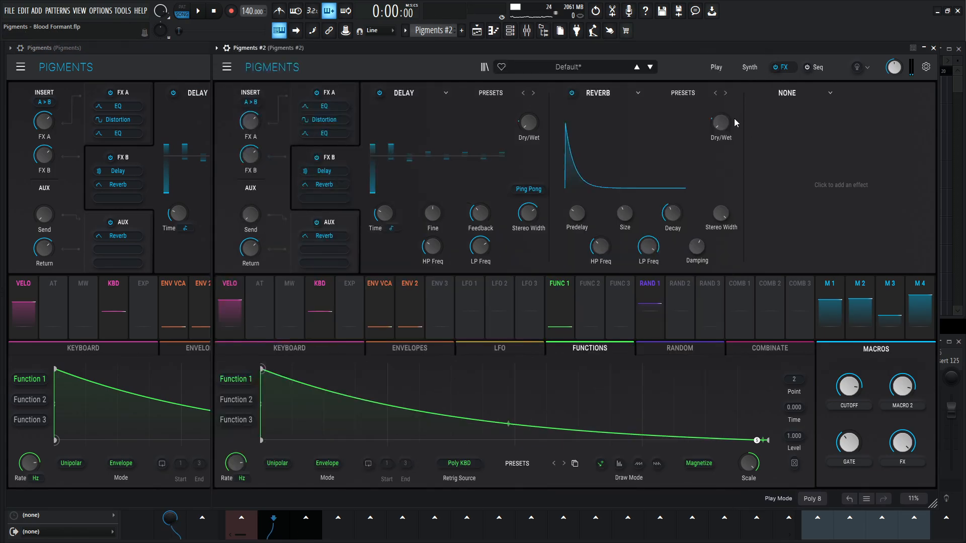
{"action": "mouse_move", "coordinate": [735, 123]}
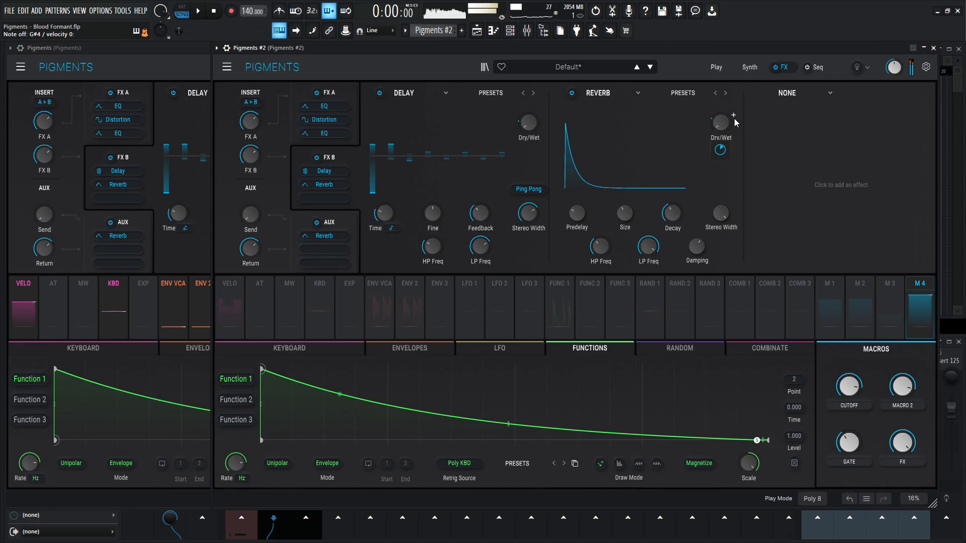
{"action": "left_click", "coordinate": [177, 62]}
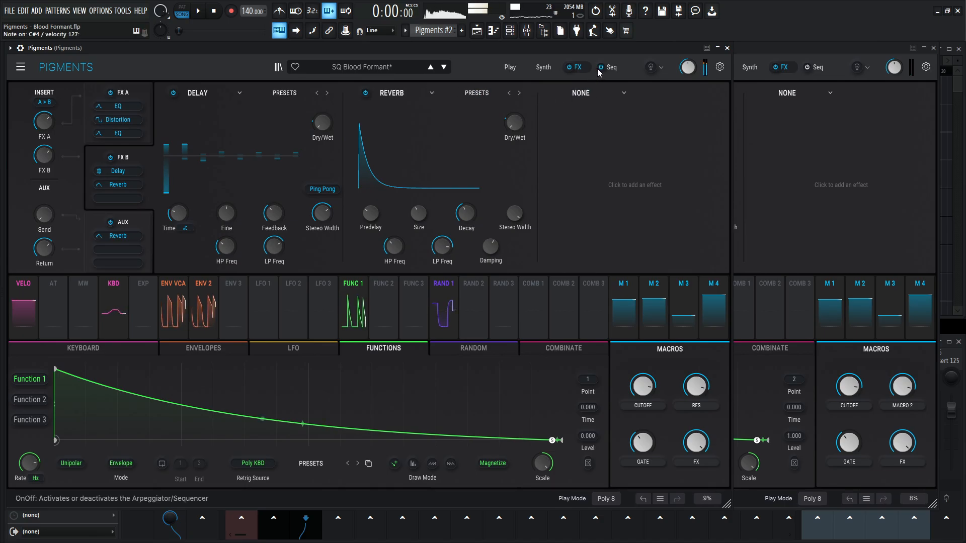
{"action": "key", "text": "space"}
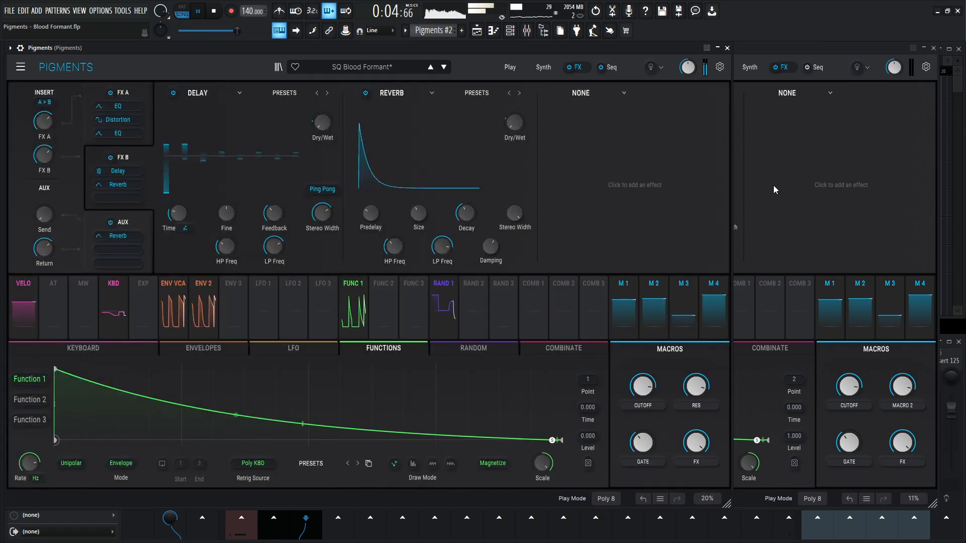
{"action": "key", "text": "space"}
- Activate the sequencer in Pigments #2 and set its pitch scale to Natural Minor, following the reference
{"action": "left_click", "coordinate": [622, 68]}
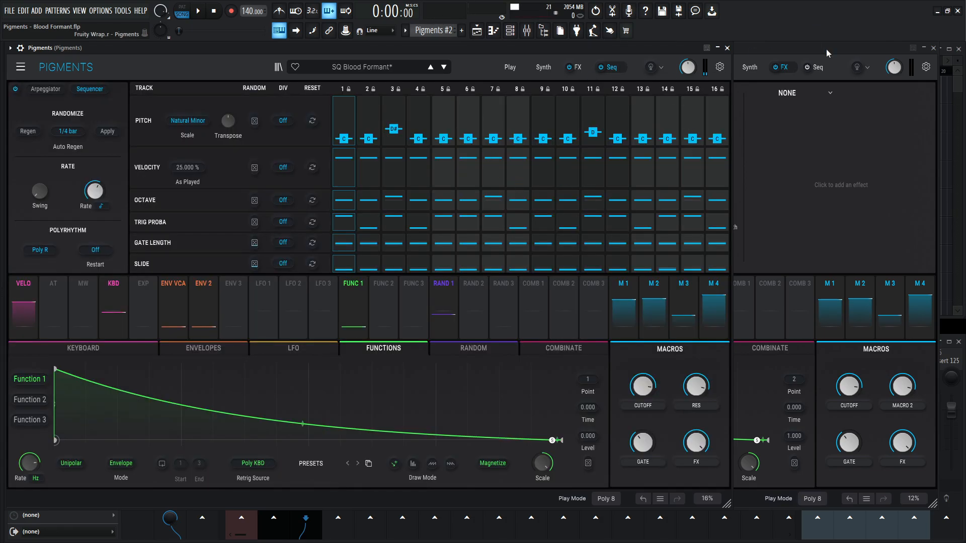
{"action": "left_click", "coordinate": [825, 68]}
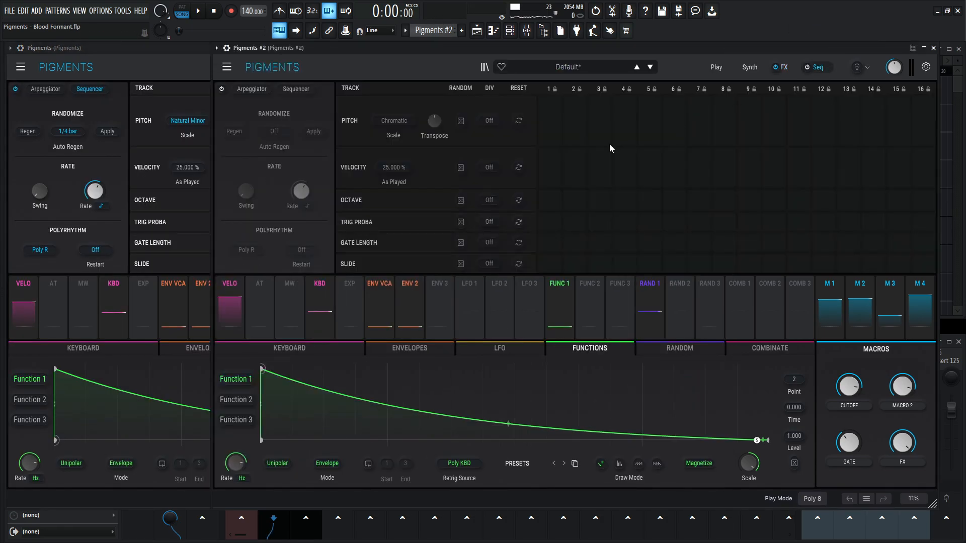
{"action": "left_click", "coordinate": [805, 68]}
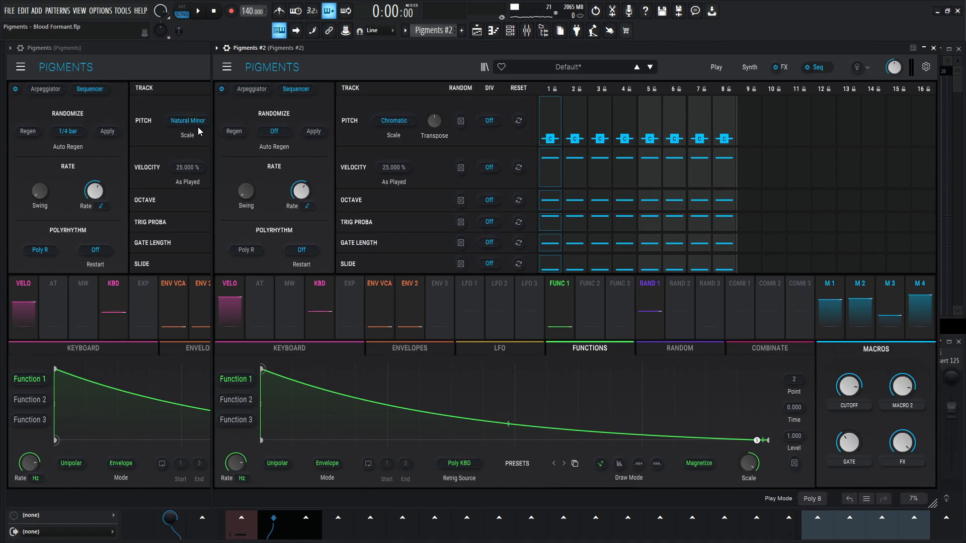
{"action": "left_click", "coordinate": [393, 121]}
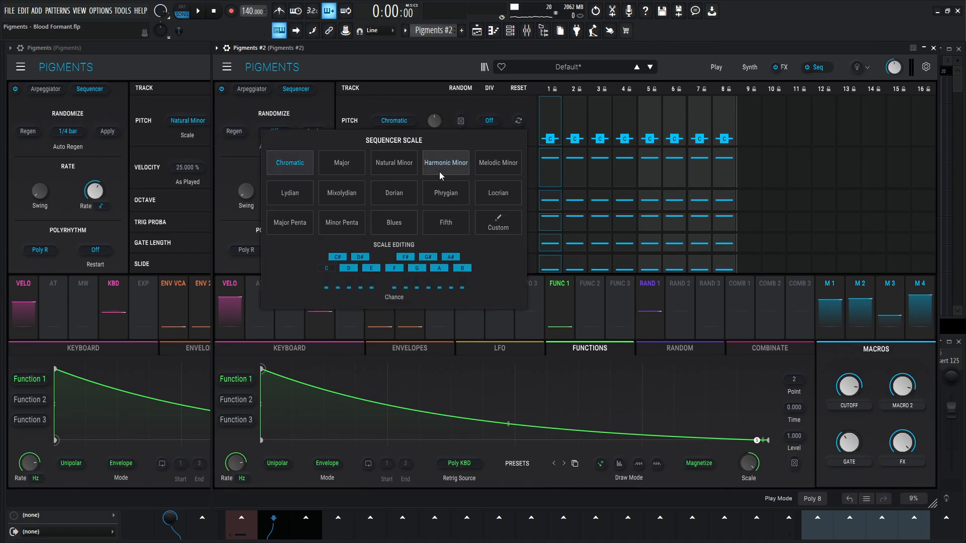
{"action": "left_click", "coordinate": [398, 166]}
- Extend the Pigments #2 sequence to 16 steps in Poly R mode and set Auto Regen to 1/4 bar
{"action": "left_click", "coordinate": [170, 58]}
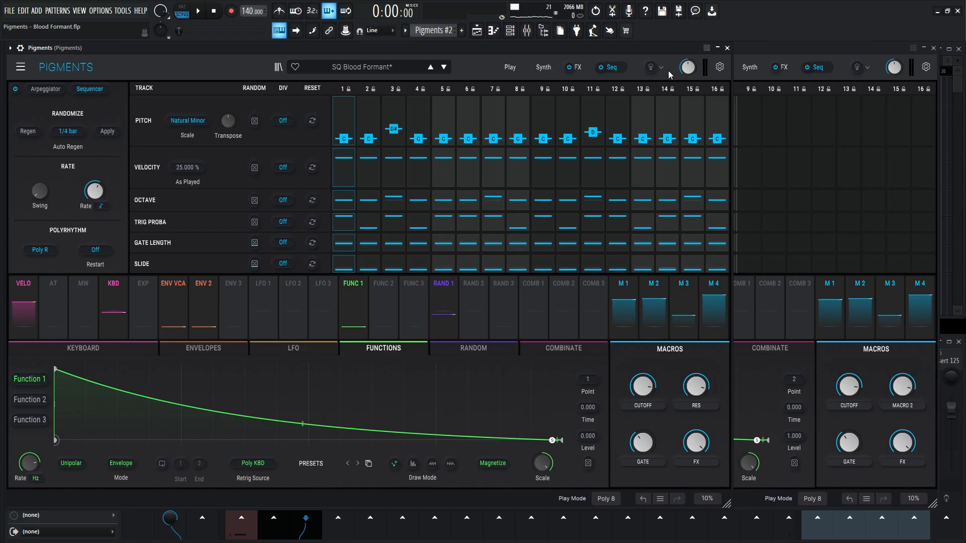
{"action": "left_click", "coordinate": [810, 55]}
{"action": "left_click", "coordinate": [738, 125]}
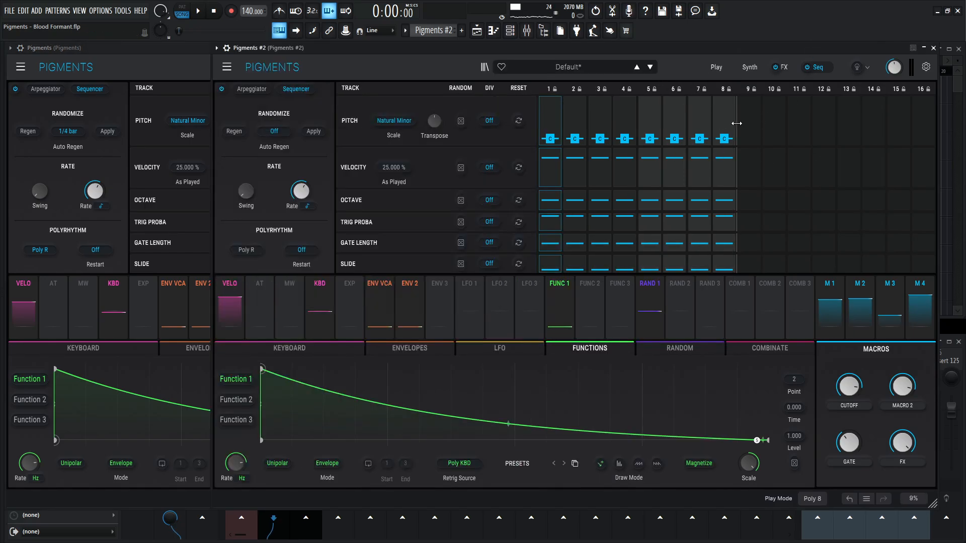
{"action": "left_click_drag", "start_coordinate": [736, 123], "coordinate": [962, 110]}
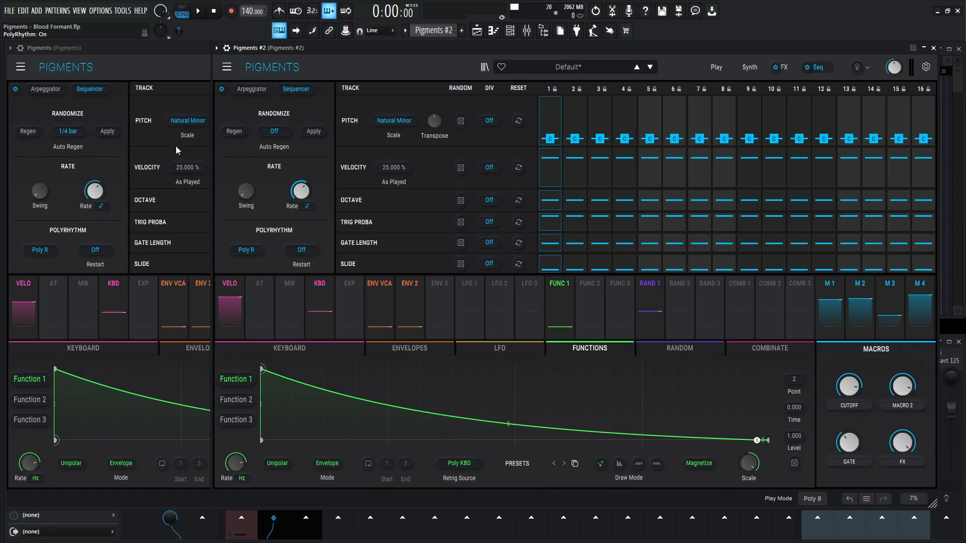
{"action": "left_click", "coordinate": [276, 132]}
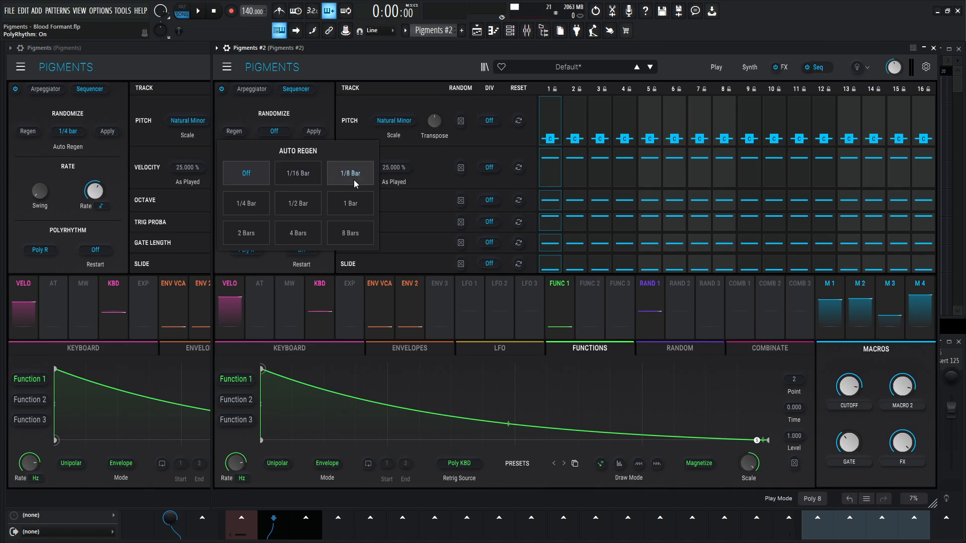
{"action": "left_click", "coordinate": [255, 208]}
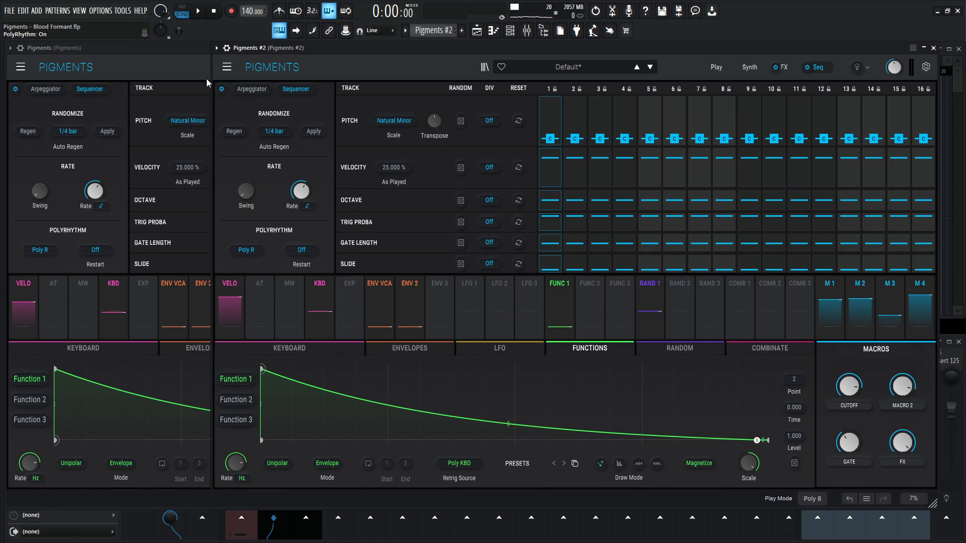
- Set the pitch of step 3 to D# and step 11 to D in the Pigments #2 sequence
{"action": "left_click", "coordinate": [174, 61]}
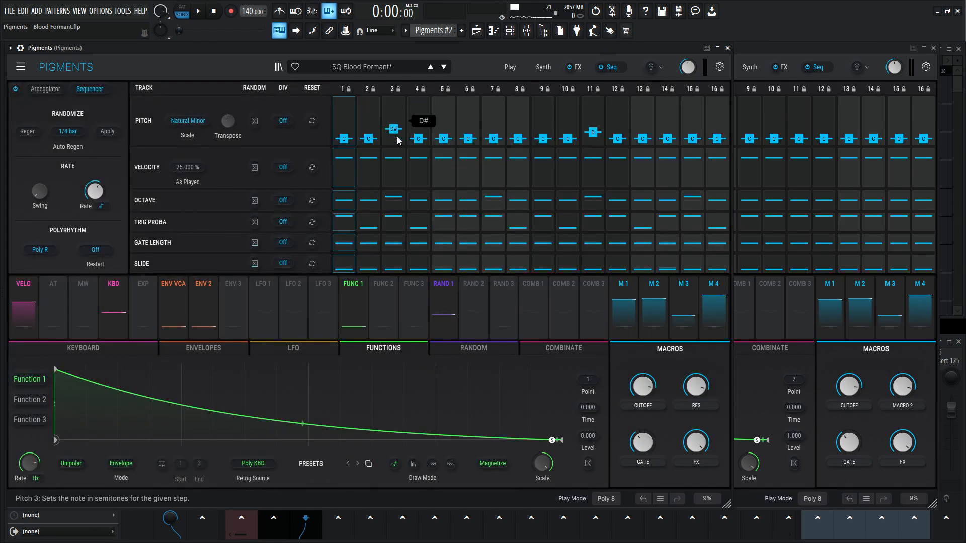
{"action": "left_click", "coordinate": [830, 50]}
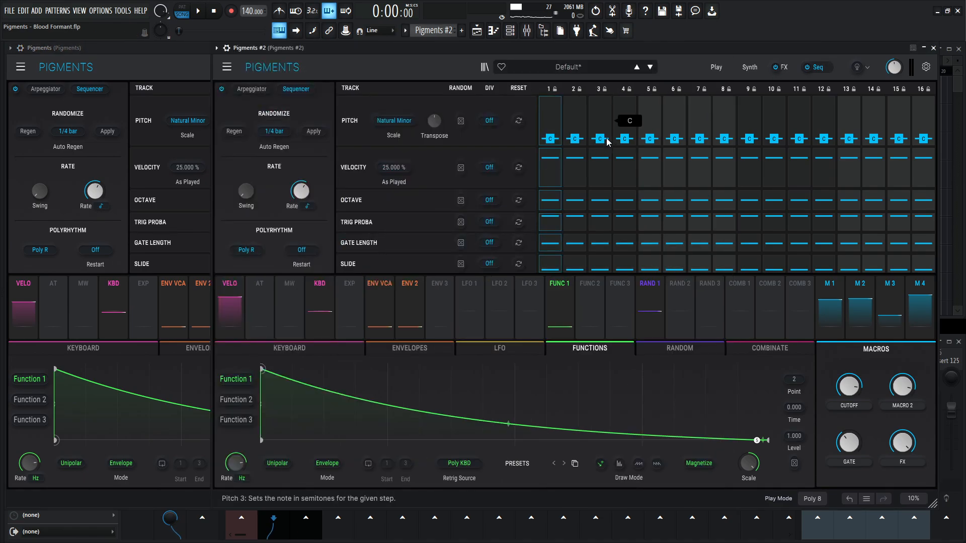
{"action": "left_click", "coordinate": [53, 47]}
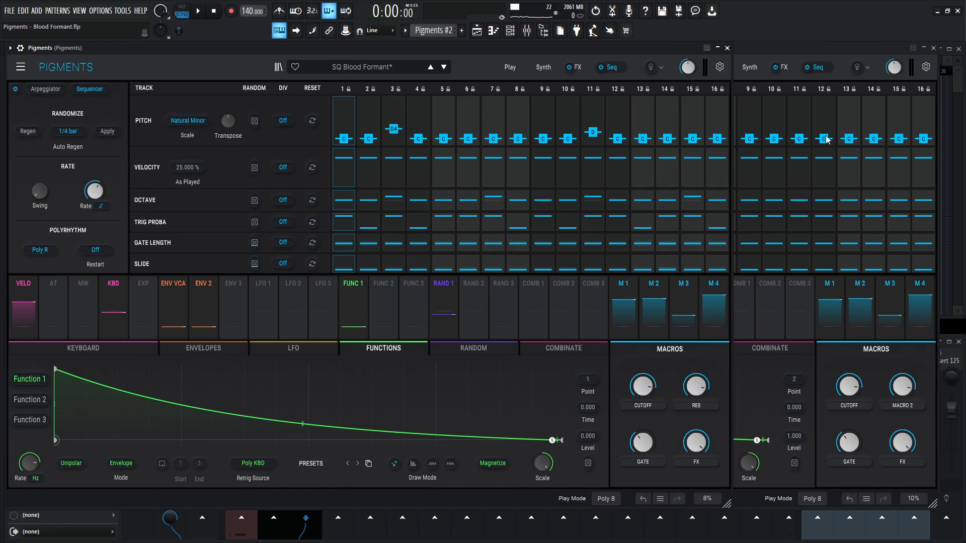
{"action": "left_click", "coordinate": [804, 142]}
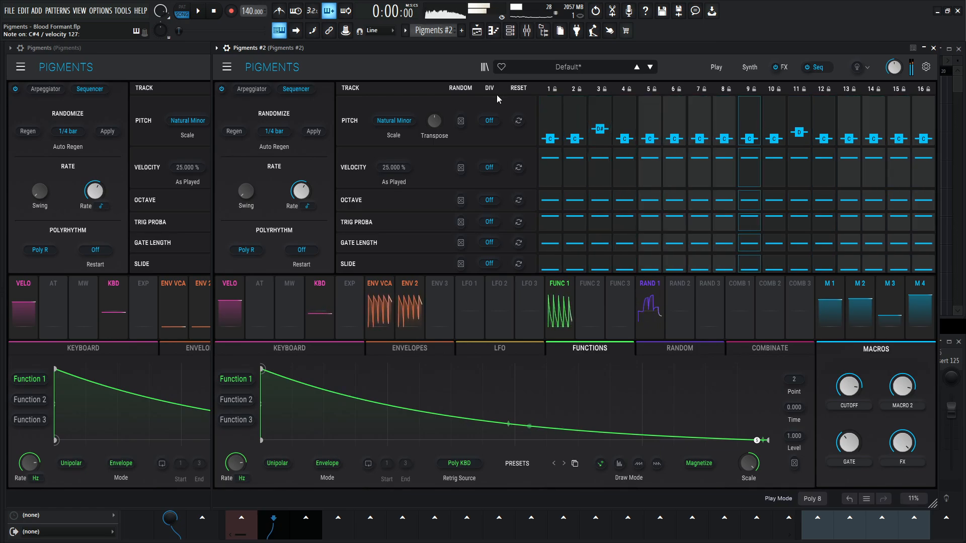
- Set the trigger probability of steps 2, 4 and 8 in the Pigments #2 sequence to 0 %
{"action": "left_click", "coordinate": [194, 69]}
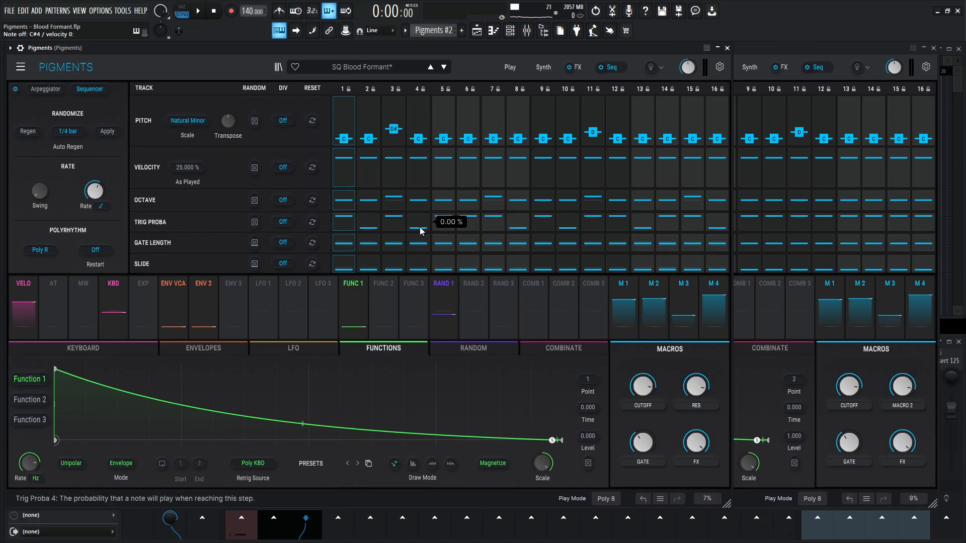
{"action": "left_click", "coordinate": [813, 50]}
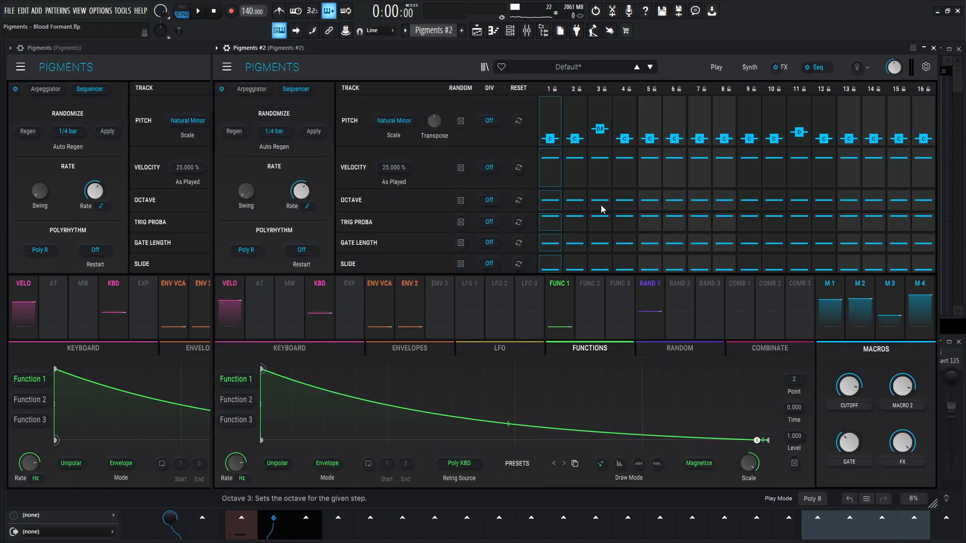
{"action": "left_click_drag", "start_coordinate": [578, 222], "coordinate": [601, 228]}
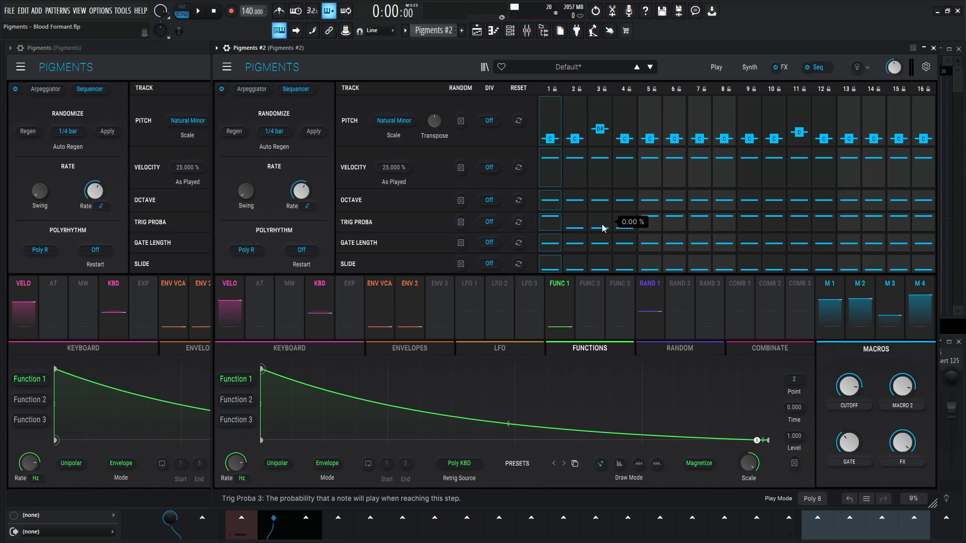
{"action": "left_click_drag", "start_coordinate": [606, 228], "coordinate": [601, 216]}
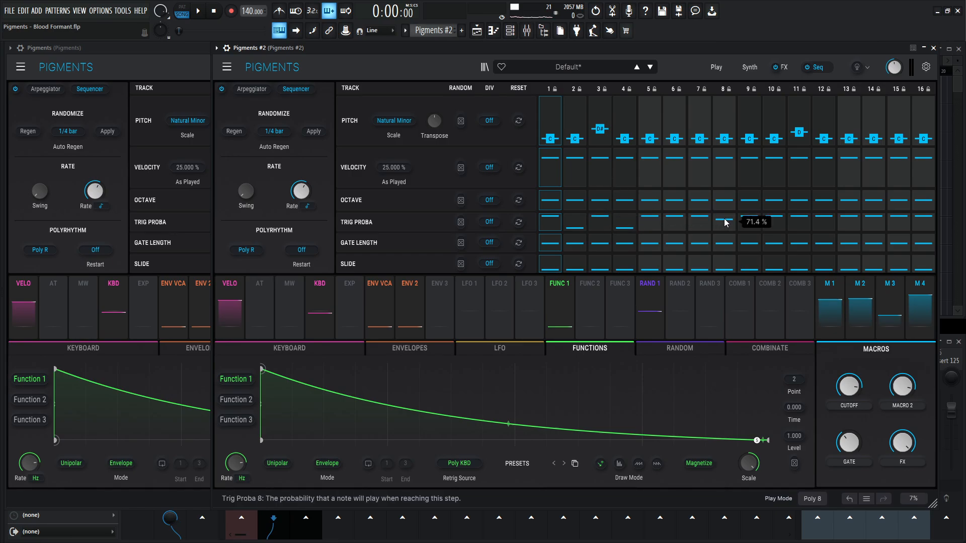
- Following the reference, set the trigger probability of steps 10, 13 and 16 in Pigments #2 to 0 %
{"action": "left_click", "coordinate": [183, 67]}
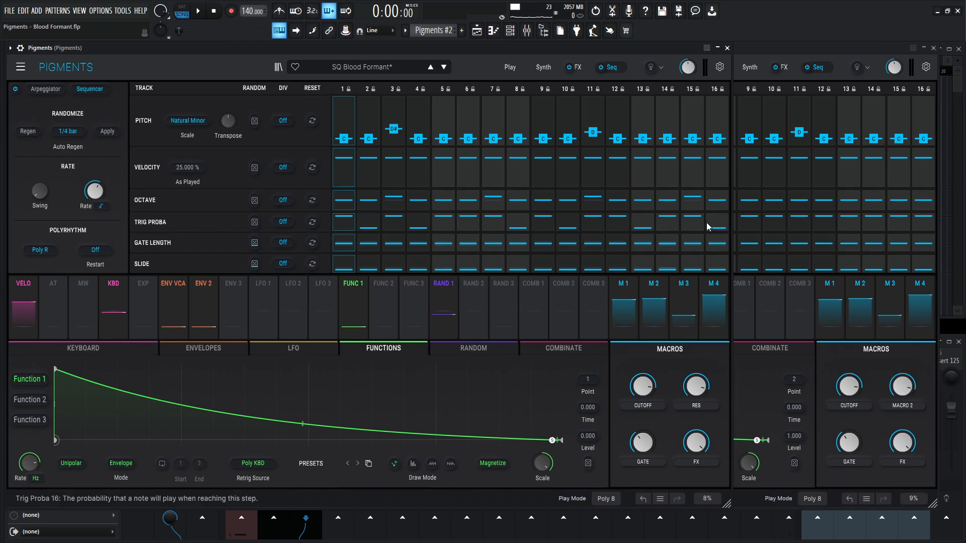
{"action": "left_click", "coordinate": [807, 69]}
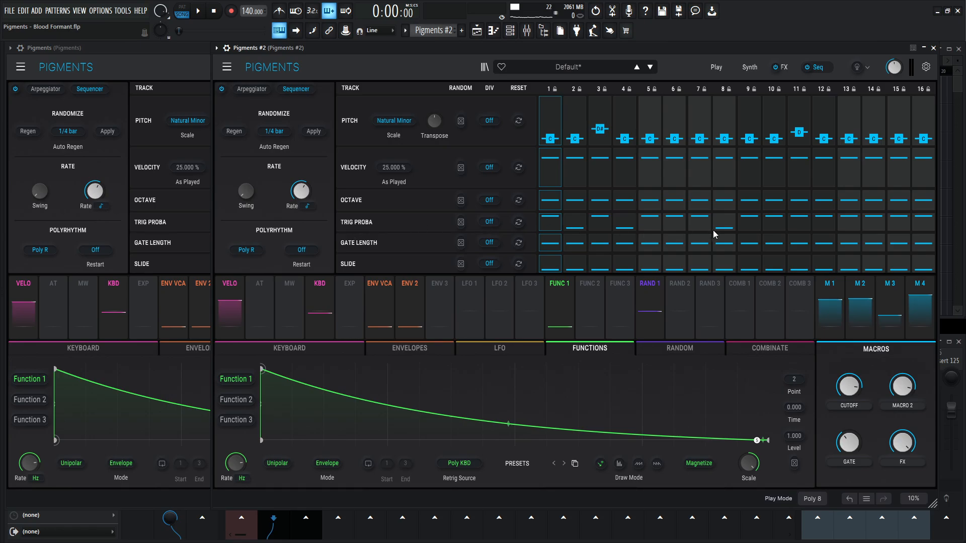
{"action": "left_click", "coordinate": [773, 227]}
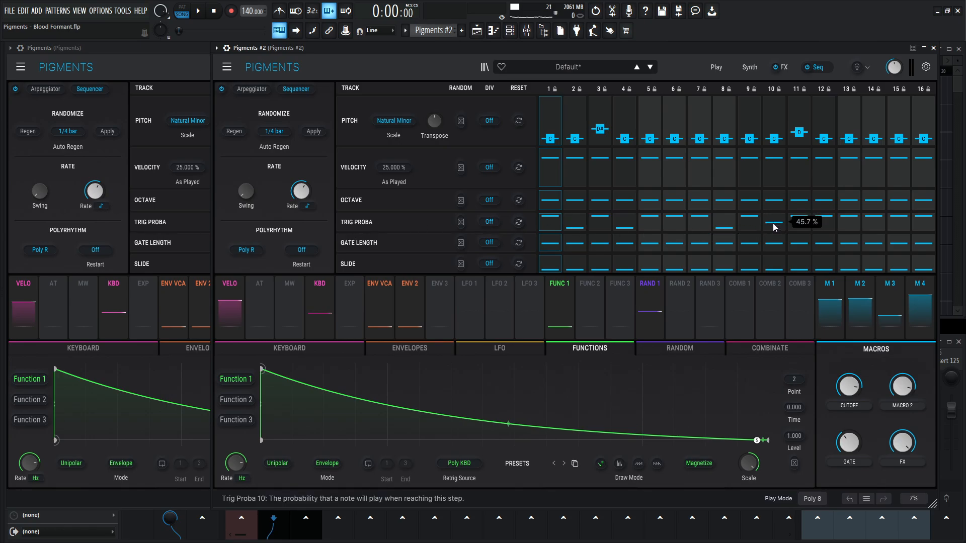
{"action": "left_click_drag", "start_coordinate": [854, 218], "coordinate": [862, 259]}
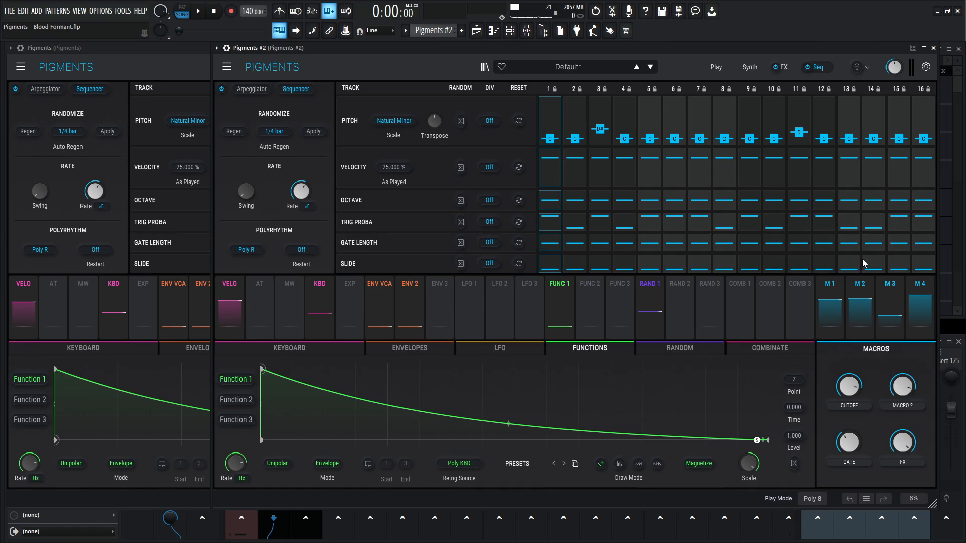
{"action": "left_click", "coordinate": [183, 74]}
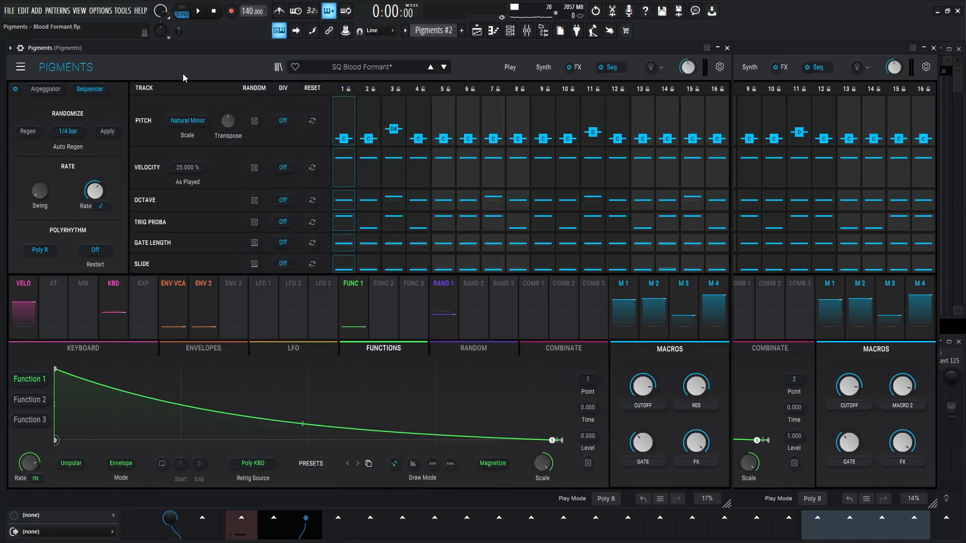
{"action": "left_click", "coordinate": [924, 227]}
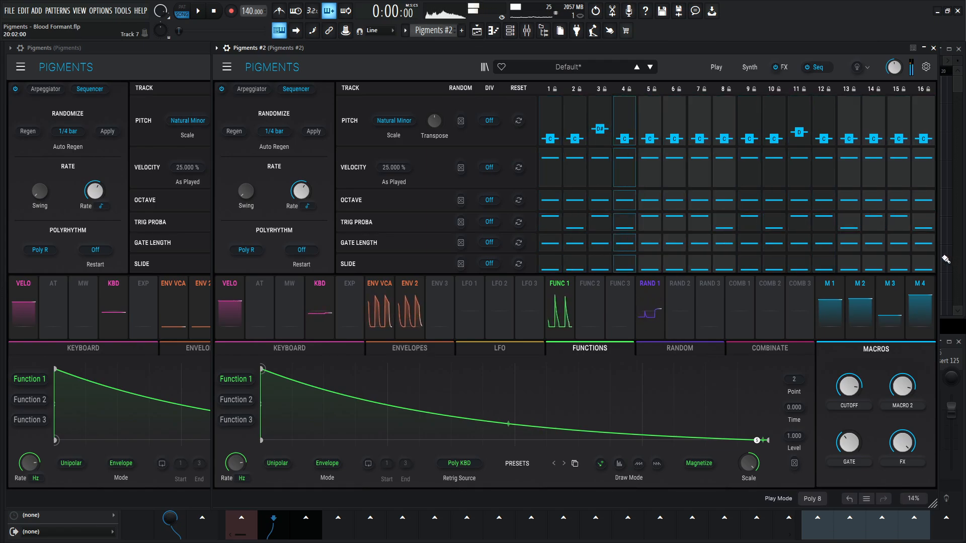
- Play back the project to audition the Pigments #2 sequence
{"action": "key", "text": "F5"}
{"action": "key", "text": "F5"}
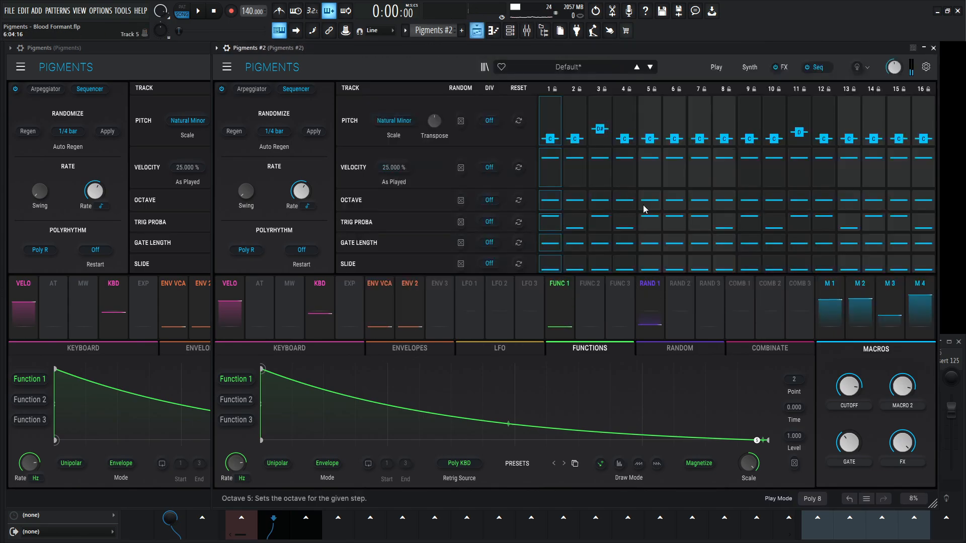
{"action": "key", "text": "space"}
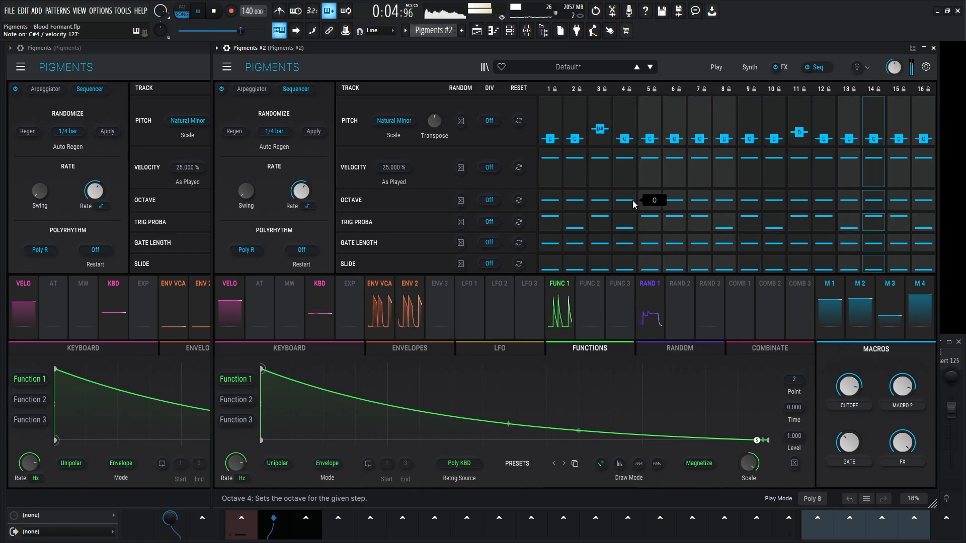
{"action": "key", "text": "space"}
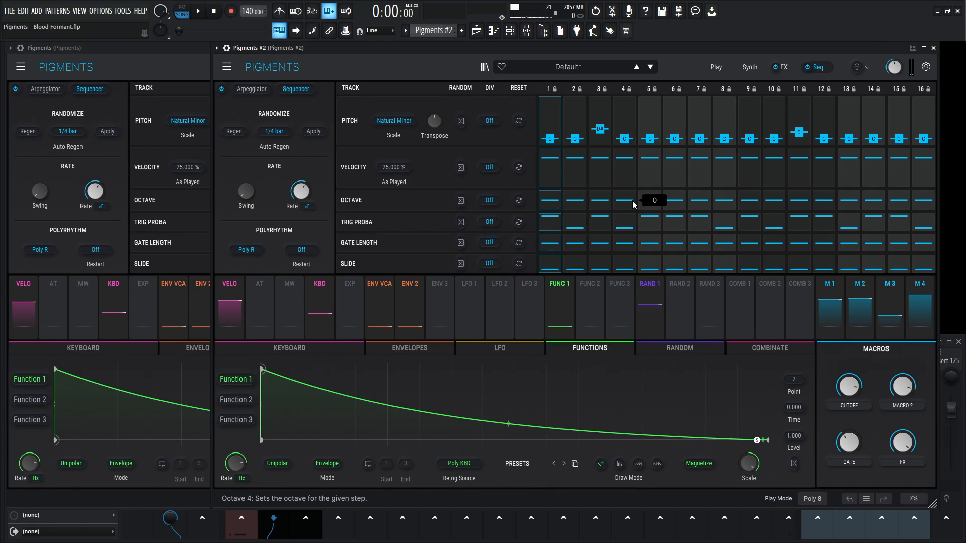
- Adjust the gate length track's random amount in Pigments #2 to match the reference
{"action": "left_click", "coordinate": [133, 74]}
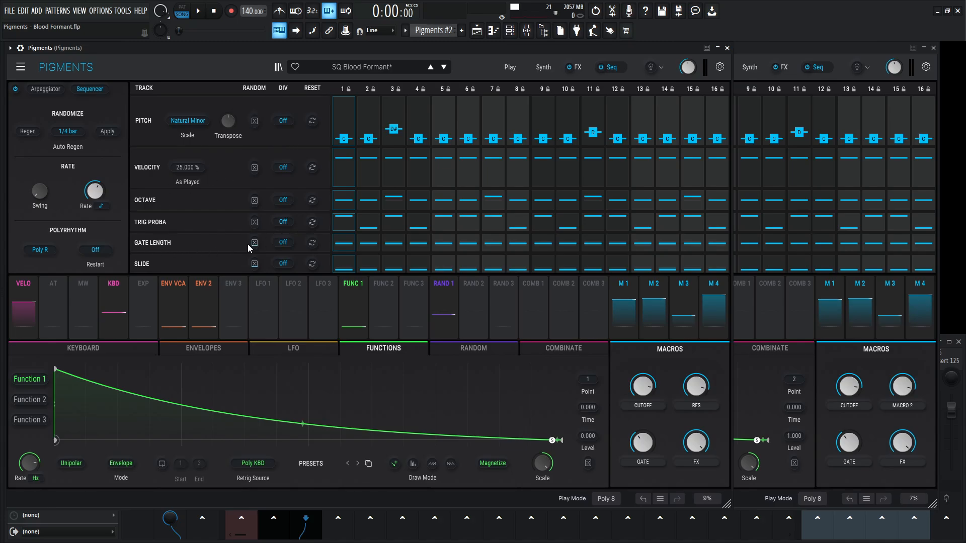
{"action": "left_click", "coordinate": [772, 56]}
{"action": "left_click_drag", "start_coordinate": [460, 243], "coordinate": [461, 235]}
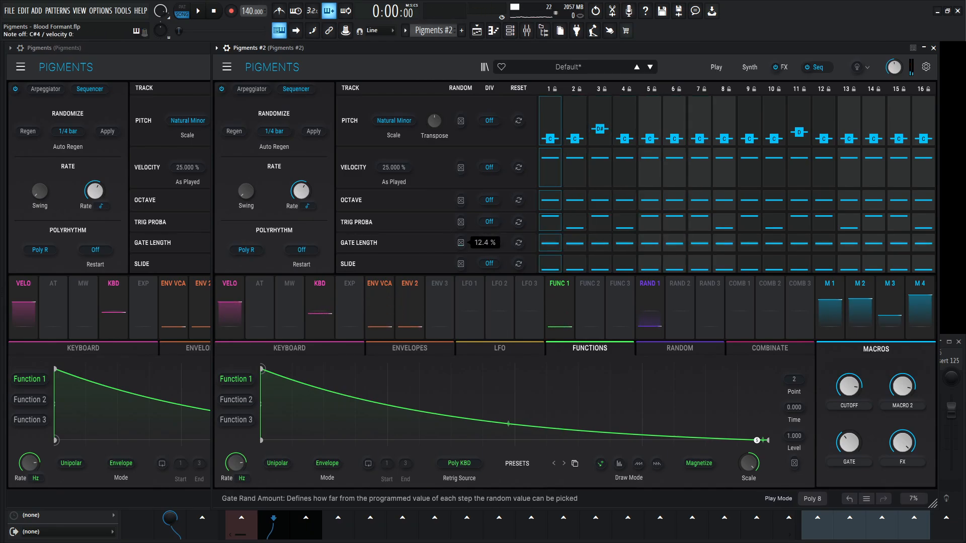
{"action": "left_click_drag", "start_coordinate": [461, 235], "coordinate": [461, 246]}
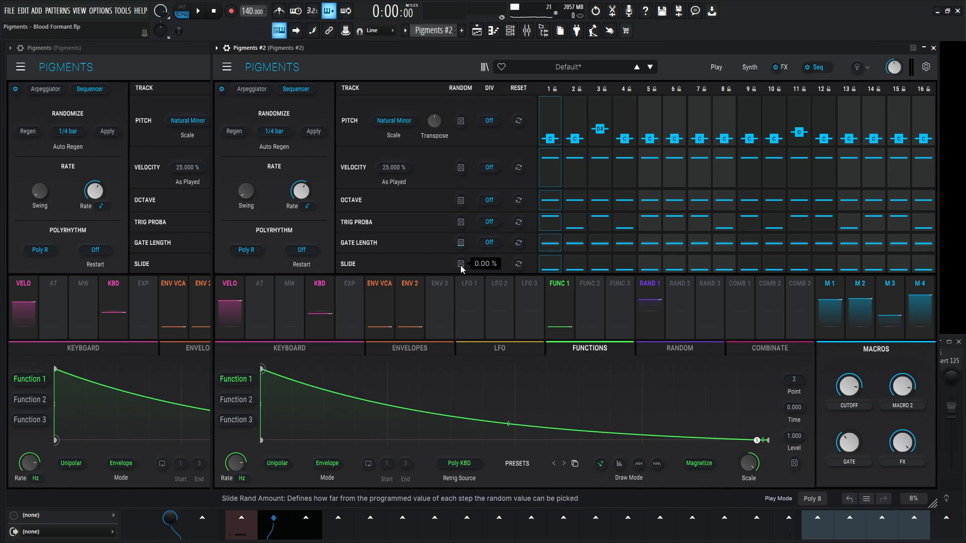
- Following the reference, set the slide track's random amount in Pigments #2 to about 14.0 %
{"action": "left_click", "coordinate": [175, 56]}
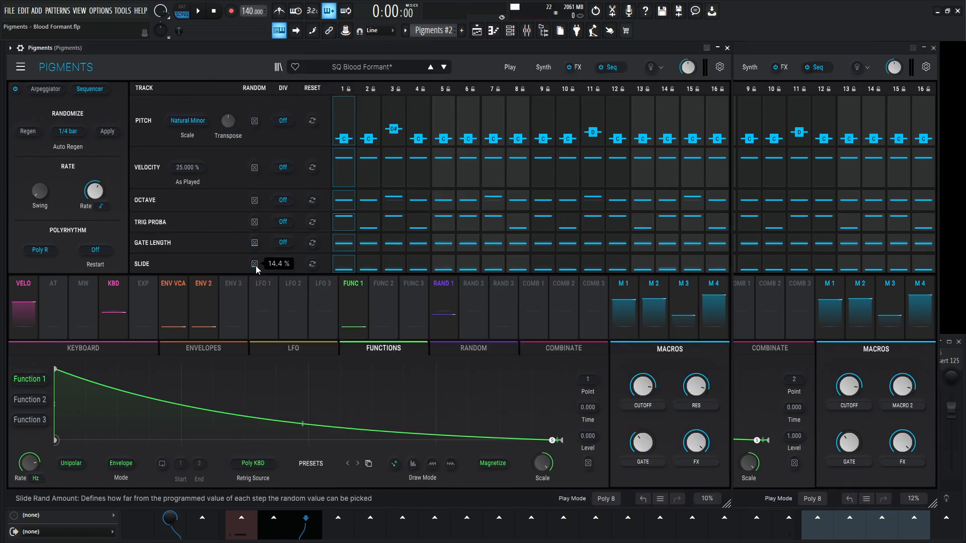
{"action": "left_click", "coordinate": [785, 50]}
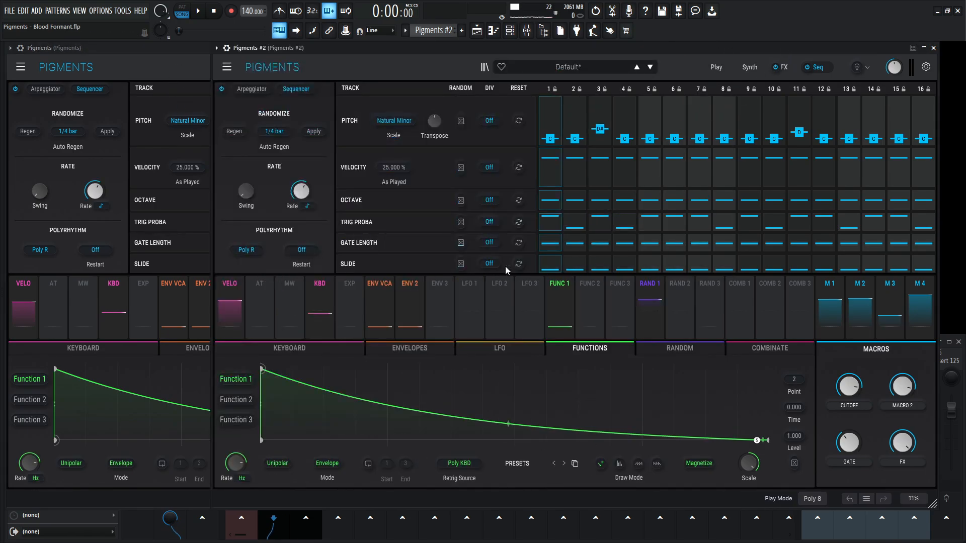
{"action": "left_click_drag", "start_coordinate": [460, 265], "coordinate": [461, 260]}
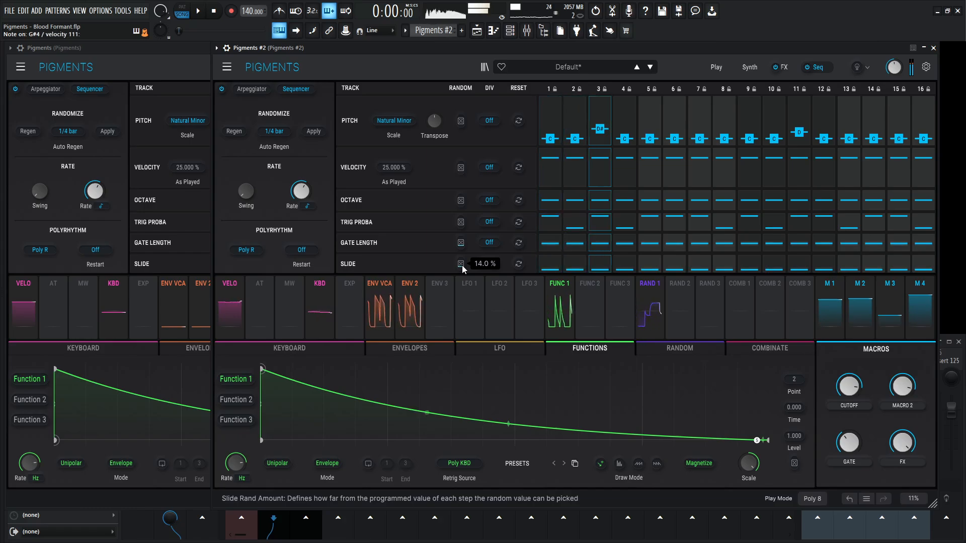
- Raise the octave of steps 3, 7, 11 and 15 in the Pigments #2 sequence to match the reference
{"action": "left_click", "coordinate": [153, 63]}
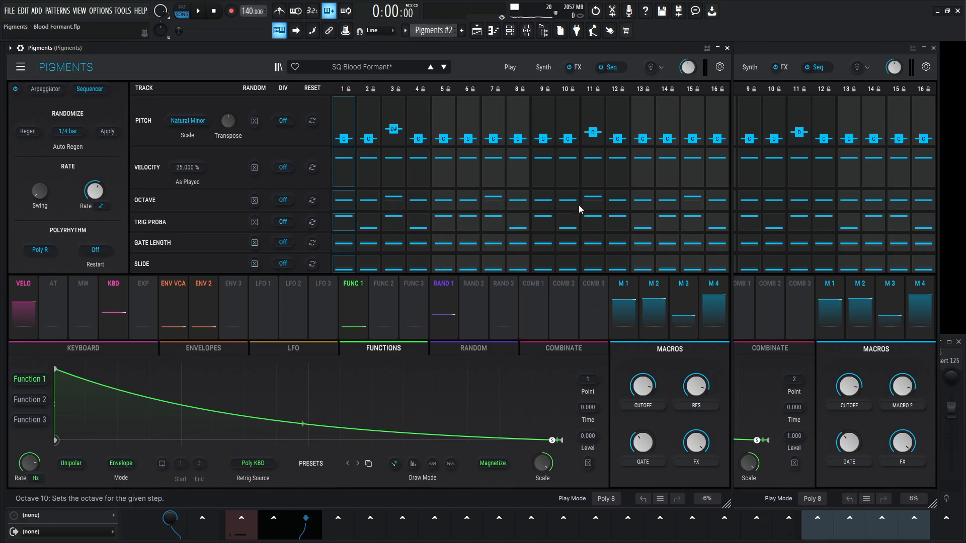
{"action": "left_click", "coordinate": [788, 61]}
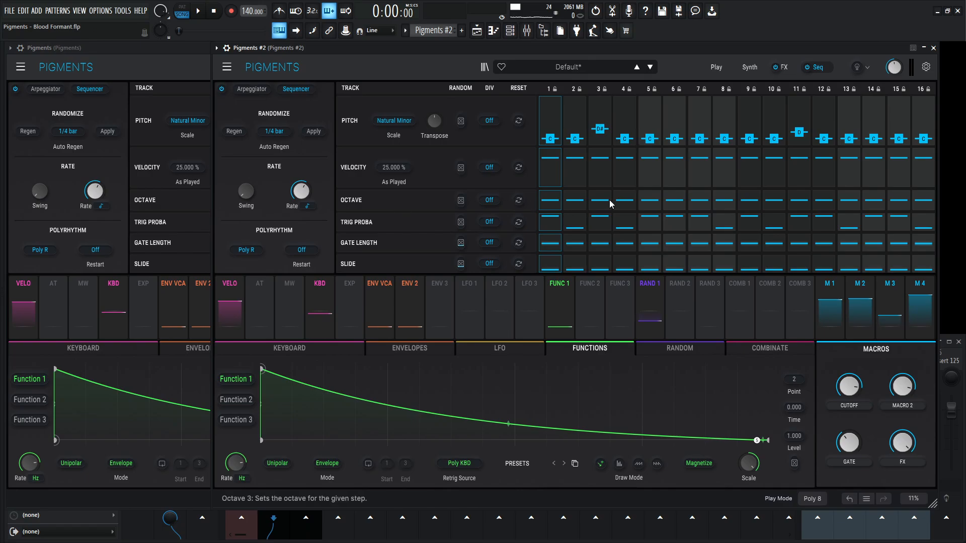
{"action": "left_click", "coordinate": [701, 204]}
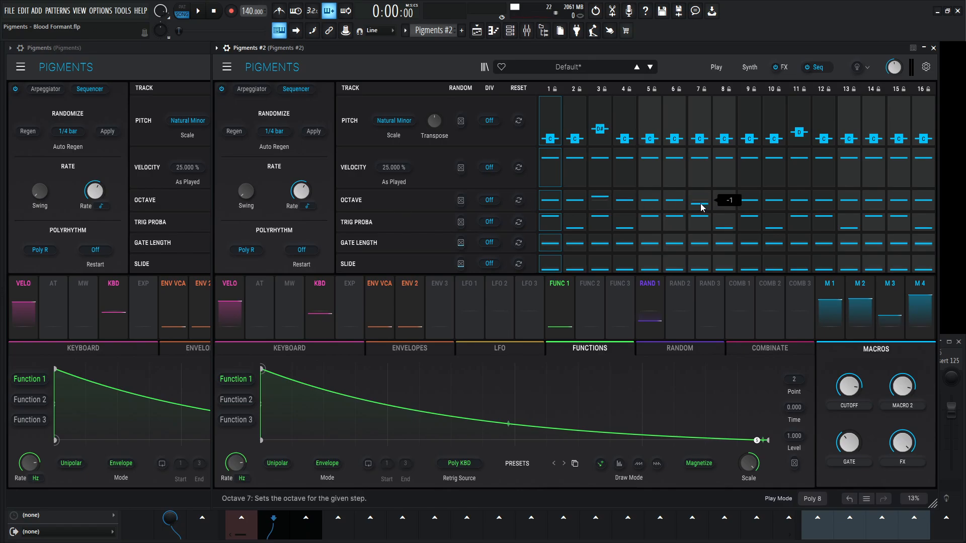
{"action": "left_click", "coordinate": [801, 198]}
{"action": "left_click", "coordinate": [142, 49]}
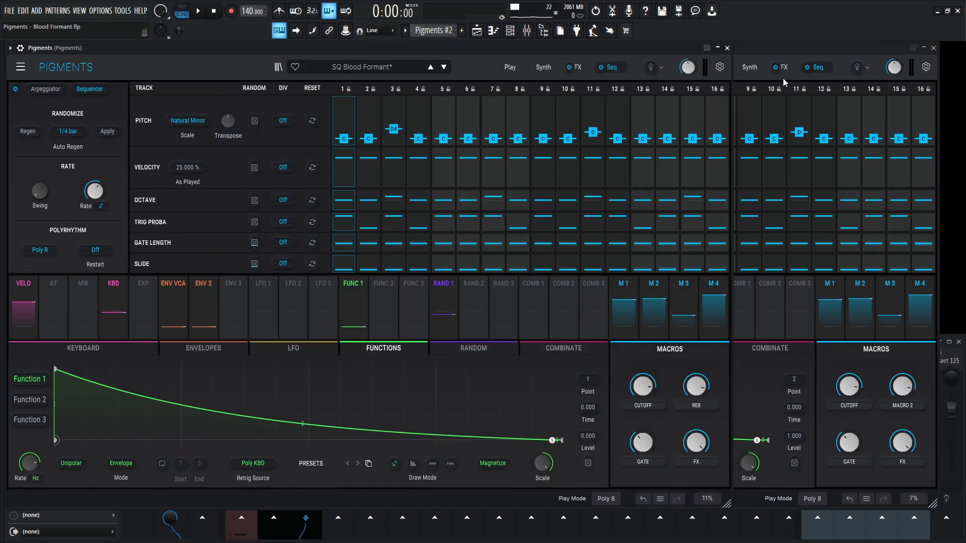
- Play back the project with Pigments #2 and compare its sequencer tracks with those of the reference instance
{"action": "left_click", "coordinate": [832, 58]}
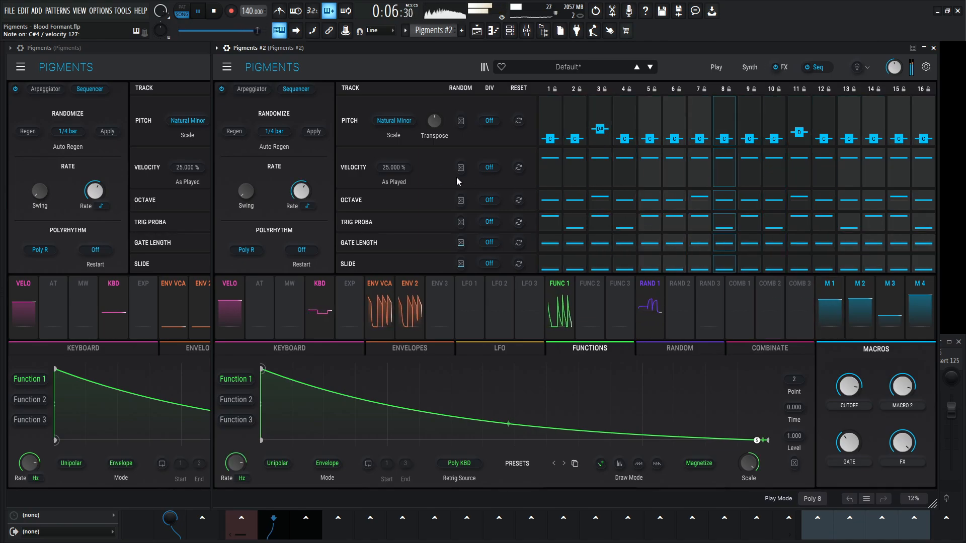
{"action": "key", "text": "space"}
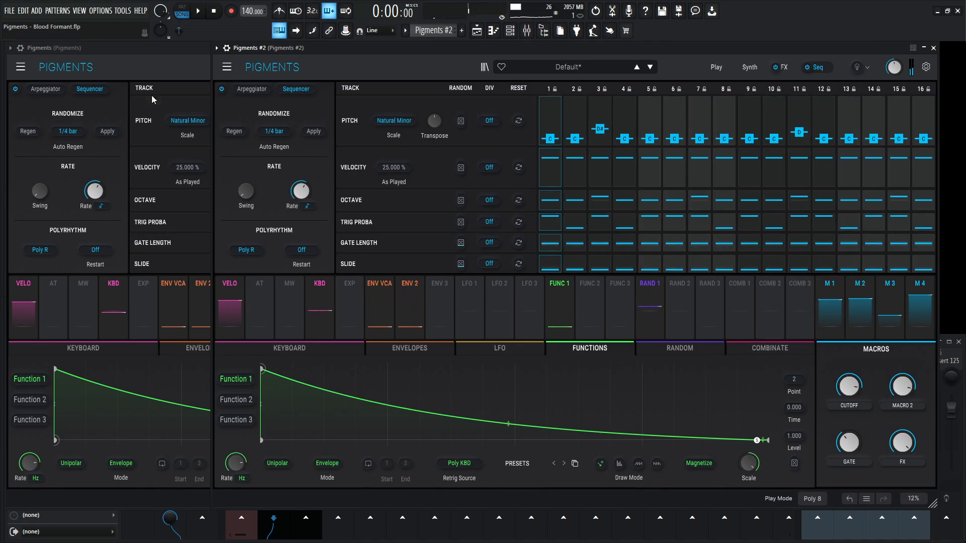
{"action": "left_click", "coordinate": [146, 58]}
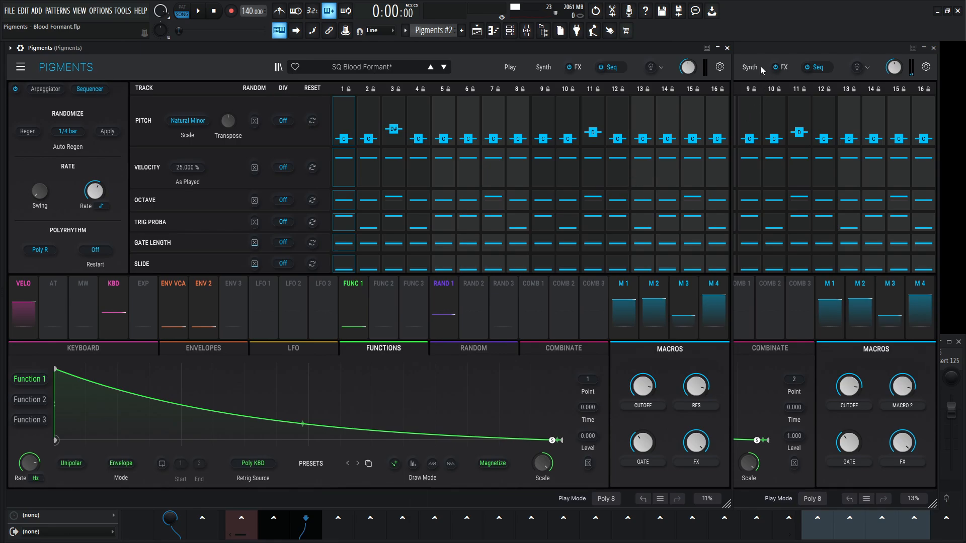
{"action": "left_click", "coordinate": [780, 51]}
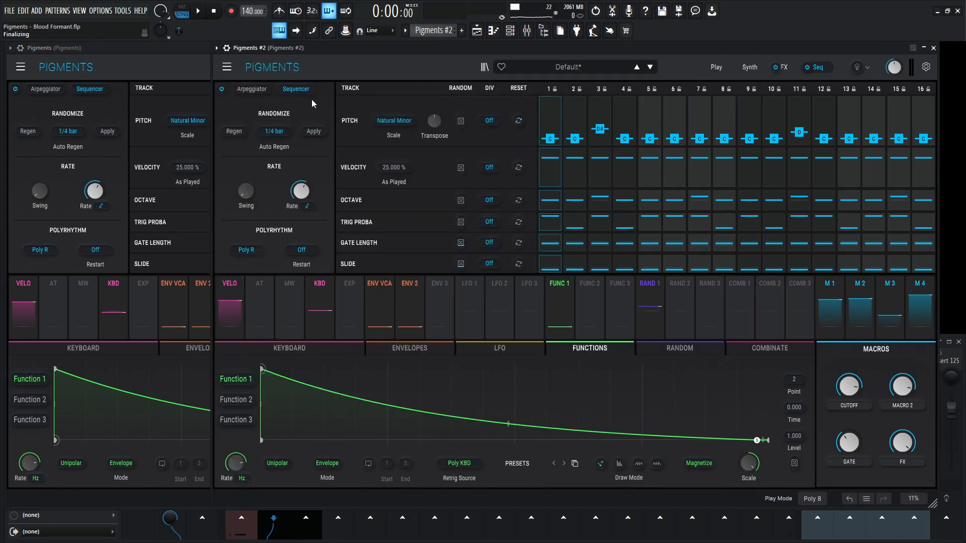
- Switch Pigments #2 to Arpeggiator mode, lower its Cutoff macro and raise Macro 2 to 1.00
{"action": "left_click", "coordinate": [252, 90]}
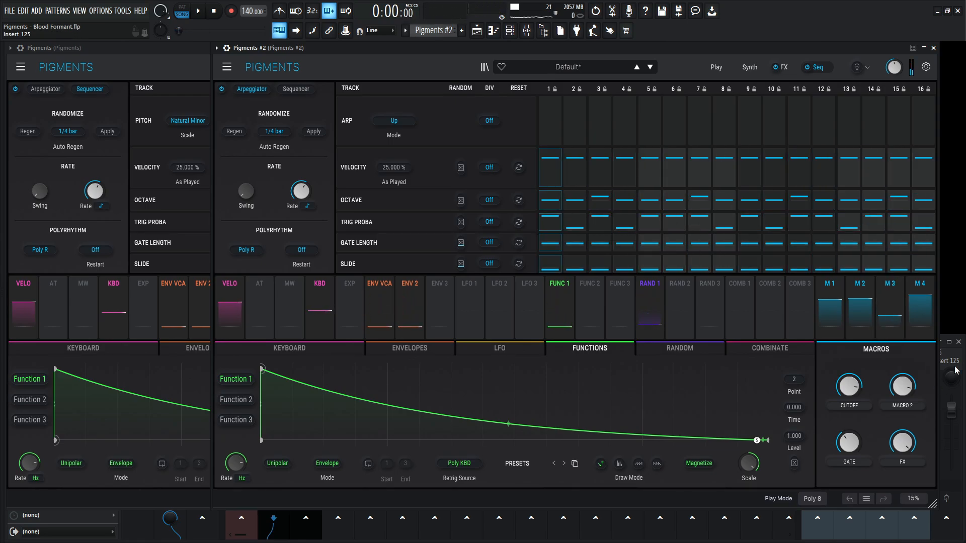
{"action": "left_click_drag", "start_coordinate": [851, 390], "coordinate": [852, 415]}
{"action": "left_click_drag", "start_coordinate": [904, 388], "coordinate": [904, 377]}
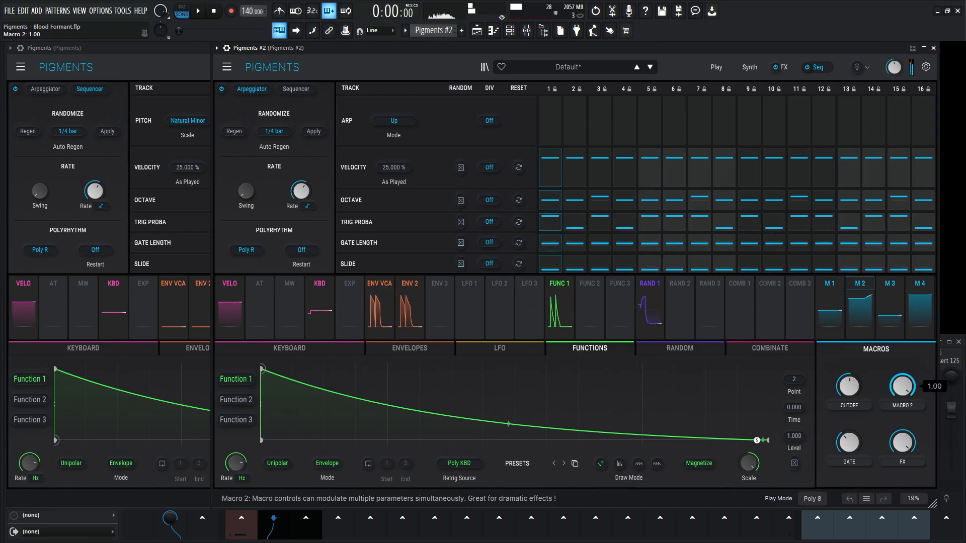
- Rename Macro 2 in Pigments #2 as res
{"action": "double_click", "coordinate": [911, 406]}
{"action": "type", "text": "res"}
{"action": "key", "text": "Return"}
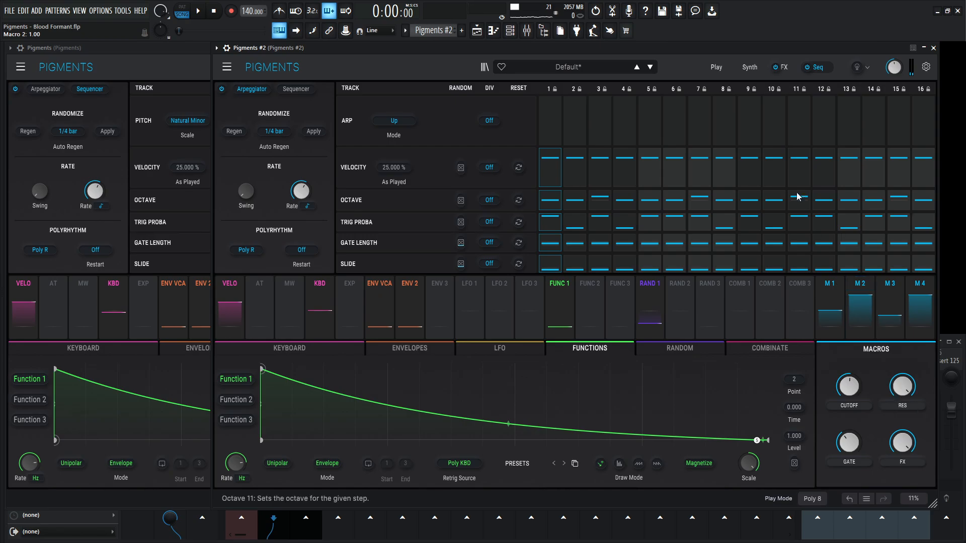
- Lower the Cutoff macro further in Pigments #2 and sweep the Gate macro up to 1.00 and down to its minimum
{"action": "left_click", "coordinate": [750, 68]}
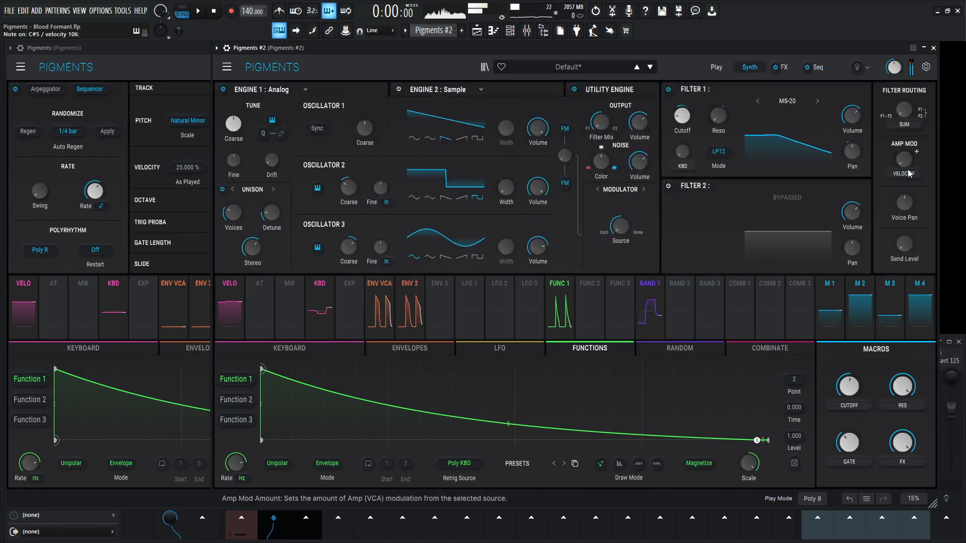
{"action": "mouse_move", "coordinate": [849, 385]}
{"action": "left_mouse_down"}
{"action": "mouse_move", "coordinate": [849, 375]}
{"action": "mouse_move", "coordinate": [849, 405]}
{"action": "mouse_move", "coordinate": [849, 397]}
{"action": "left_mouse_up"}
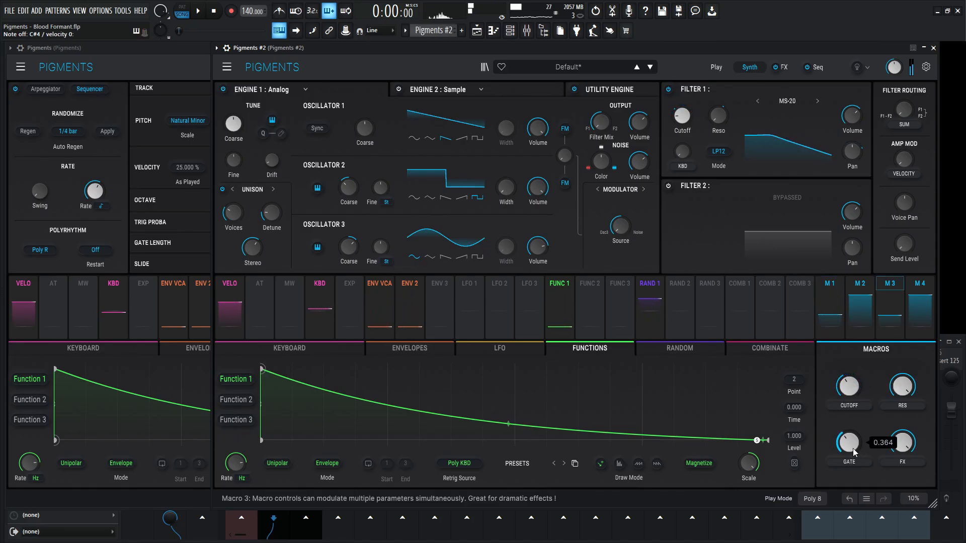
{"action": "left_click_drag", "start_coordinate": [849, 442], "coordinate": [851, 420]}
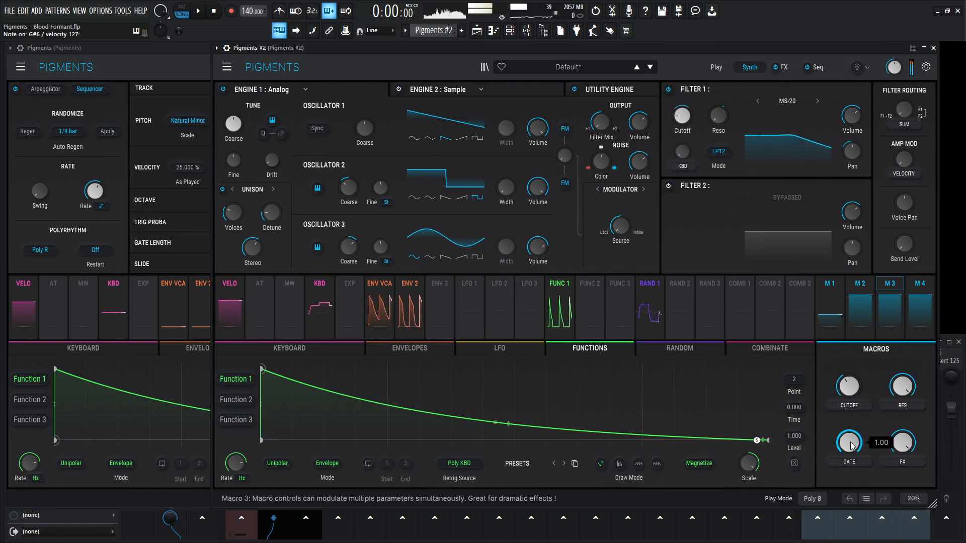
{"action": "left_click_drag", "start_coordinate": [852, 445], "coordinate": [851, 468]}
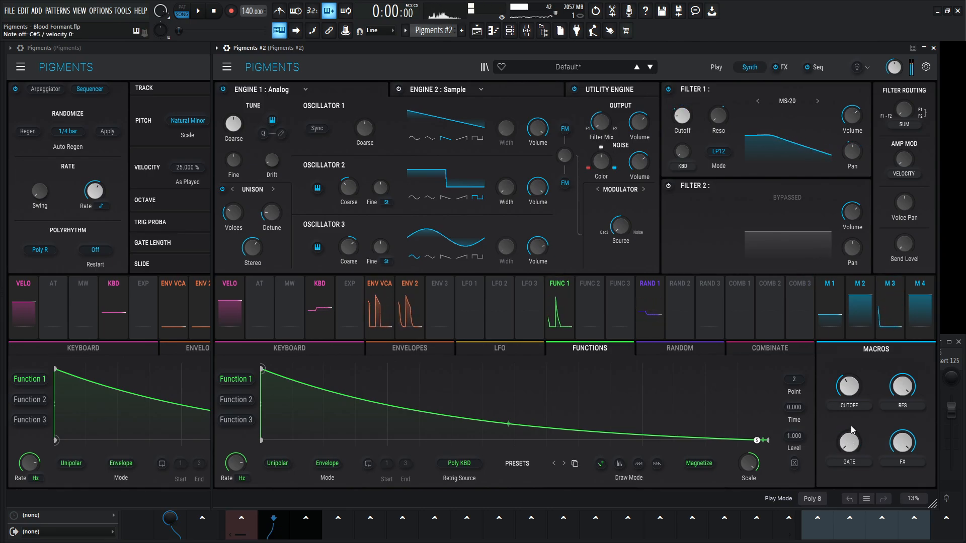
- Return Pigments #2 to Sequencer mode and set the Gate macro to 0.404
{"action": "left_click", "coordinate": [817, 68]}
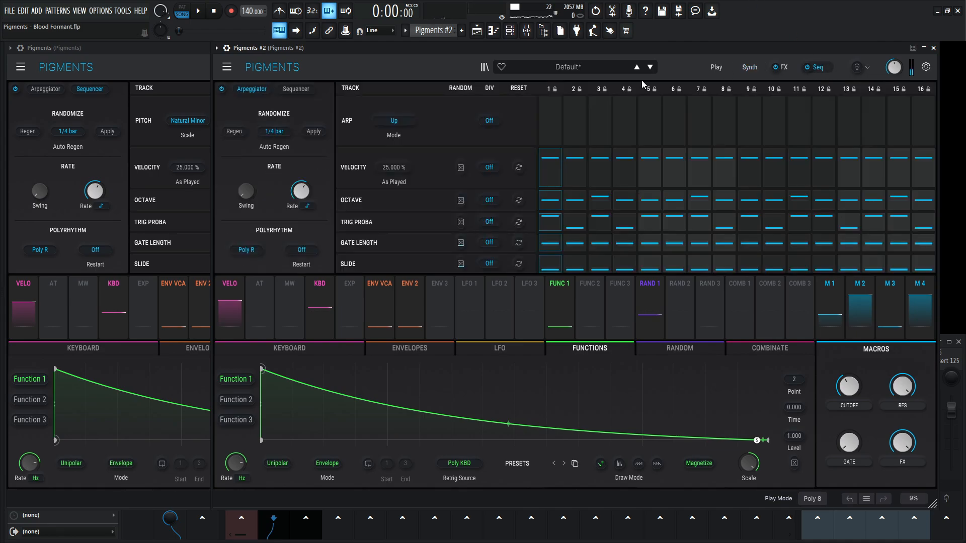
{"action": "left_click", "coordinate": [296, 92]}
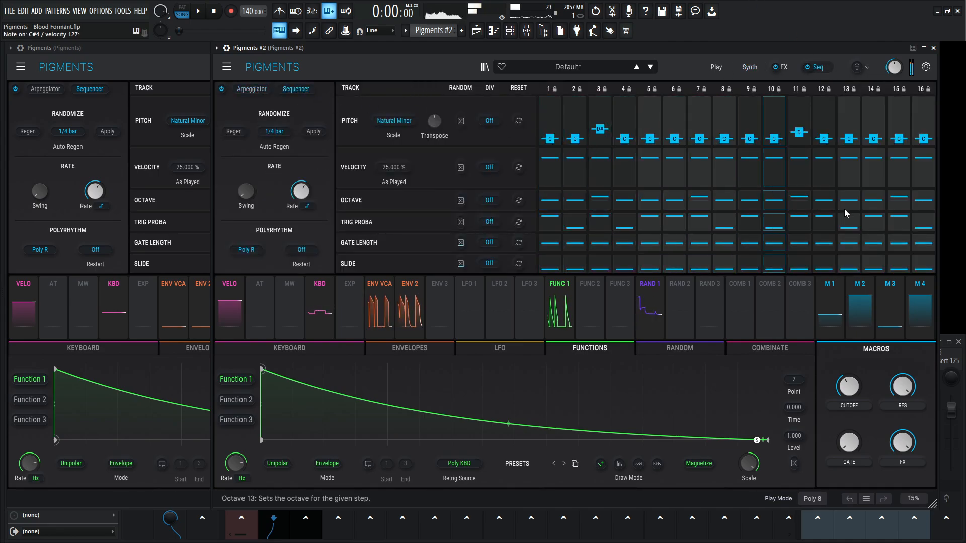
{"action": "left_click_drag", "start_coordinate": [849, 443], "coordinate": [849, 419]}
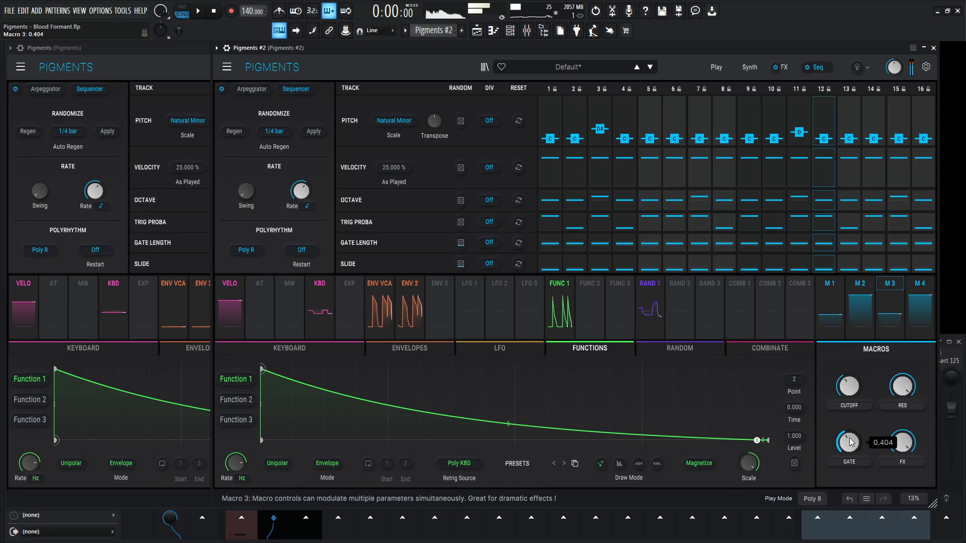
- Examine the Utility Engine and the Engine 1 analog oscillator and noise settings in the reference Pigments instance
{"action": "left_click", "coordinate": [749, 67]}
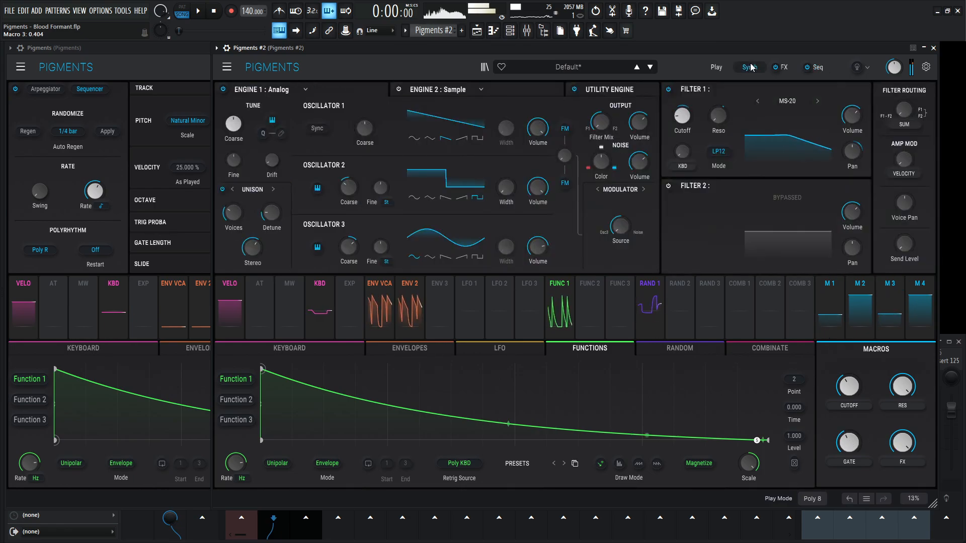
{"action": "left_click", "coordinate": [194, 54]}
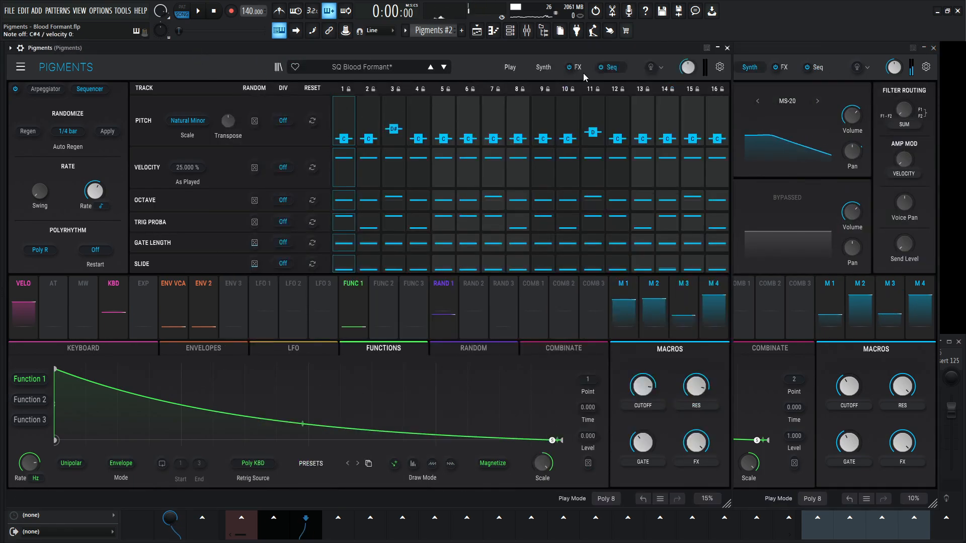
{"action": "left_click", "coordinate": [537, 67]}
{"action": "left_click", "coordinate": [426, 93]}
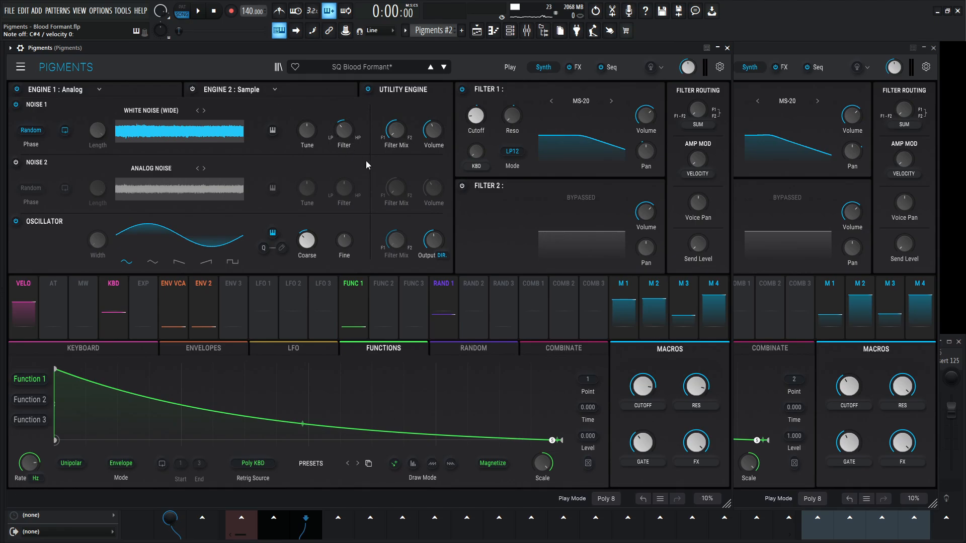
{"action": "left_click", "coordinate": [145, 89]}
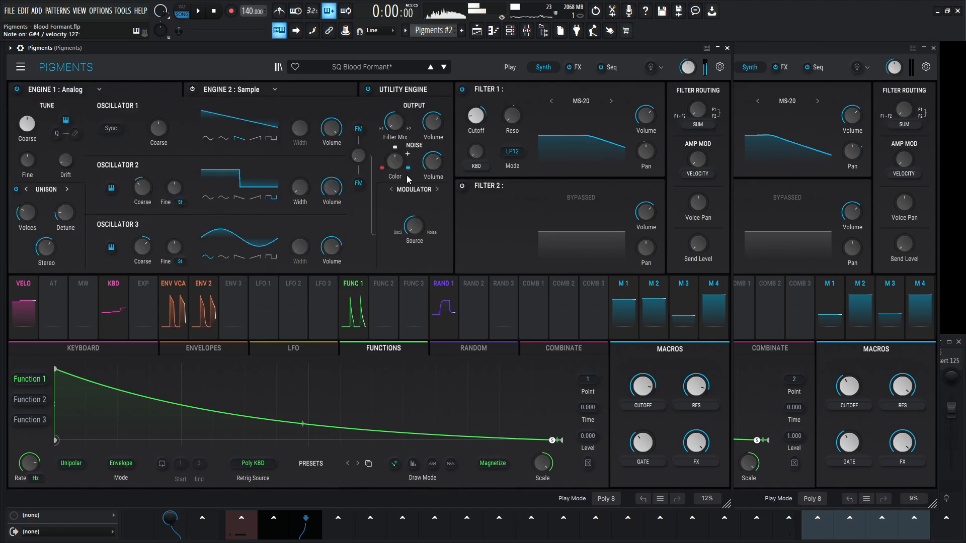
- Audition the reference's Engine 1 noise volume by sweeping it down, up to -0.121 dB and back down
{"action": "mouse_move", "coordinate": [433, 166]}
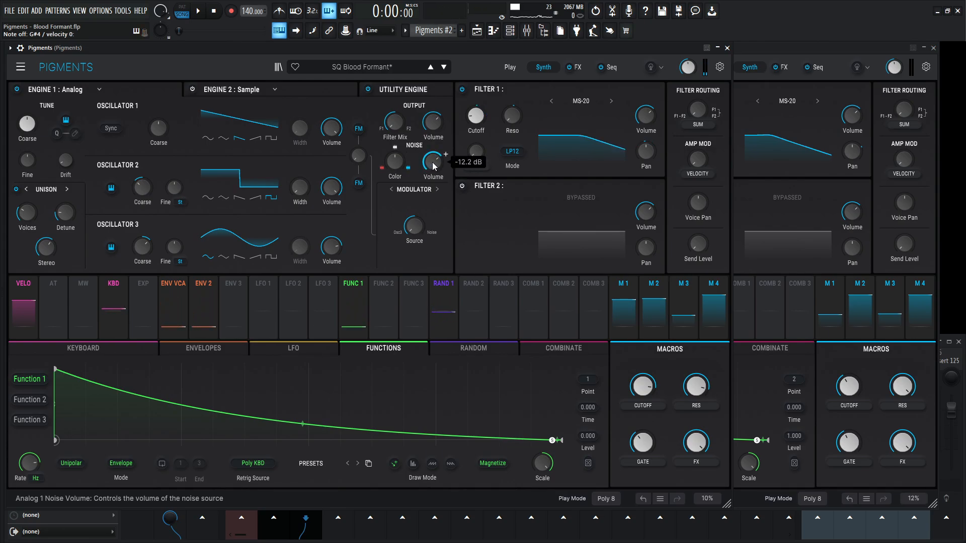
{"action": "left_click_drag", "start_coordinate": [433, 166], "coordinate": [433, 216]}
{"action": "left_click_drag", "start_coordinate": [433, 162], "coordinate": [434, 71]}
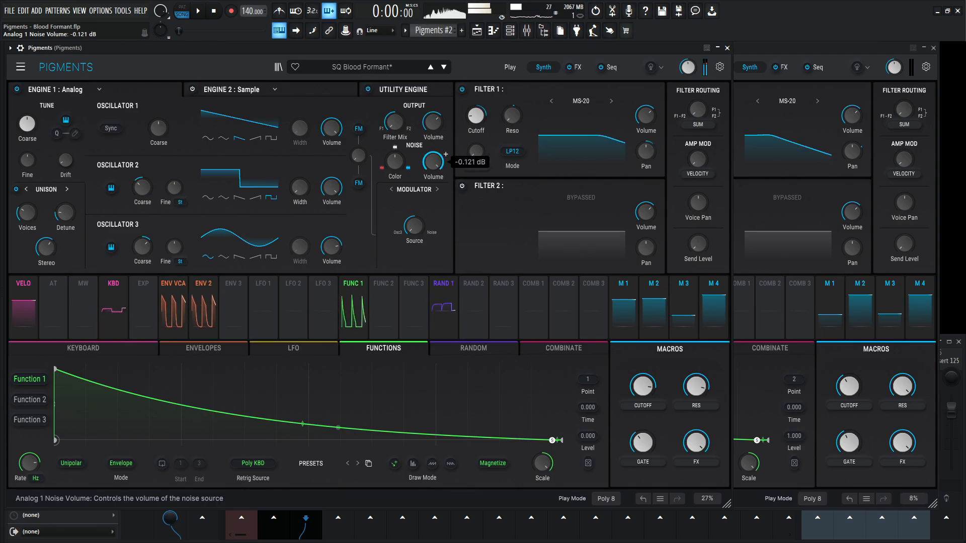
{"action": "mouse_move", "coordinate": [433, 162]}
{"action": "left_mouse_down"}
{"action": "mouse_move", "coordinate": [434, 212]}
{"action": "mouse_move", "coordinate": [433, 176]}
{"action": "left_mouse_up"}
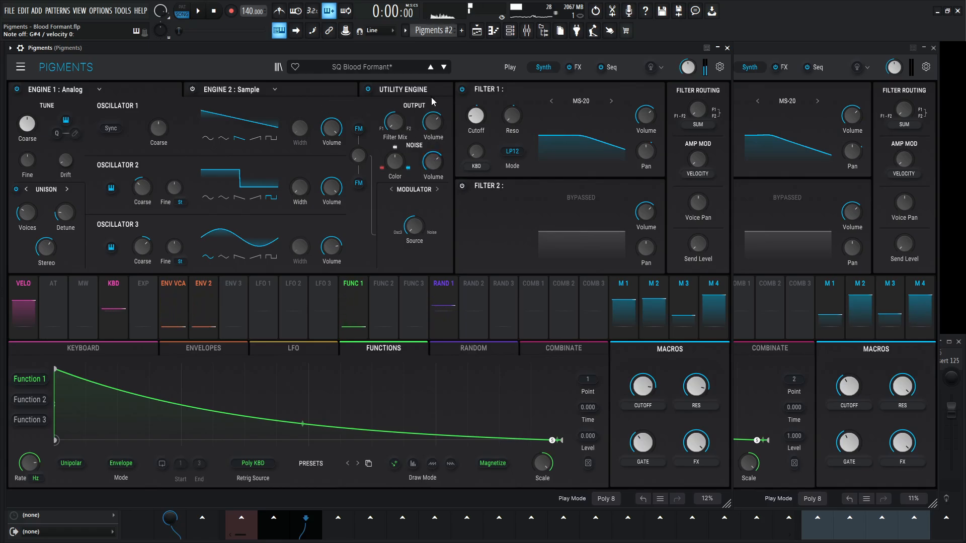
- Following the reference, enable the Utility Engine oscillator in Pigments #2, route it to Direct Out and adjust its output level
{"action": "left_click", "coordinate": [837, 78]}
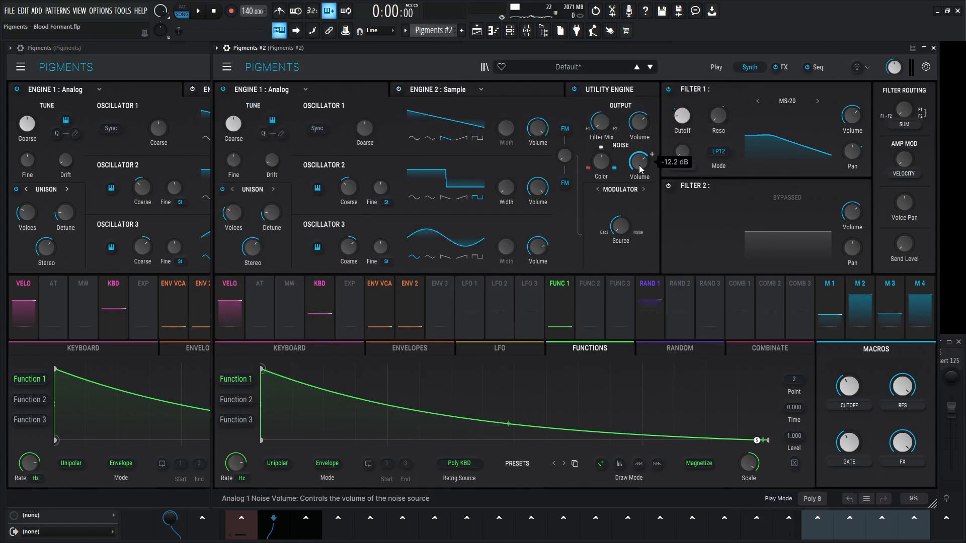
{"action": "left_click", "coordinate": [612, 95]}
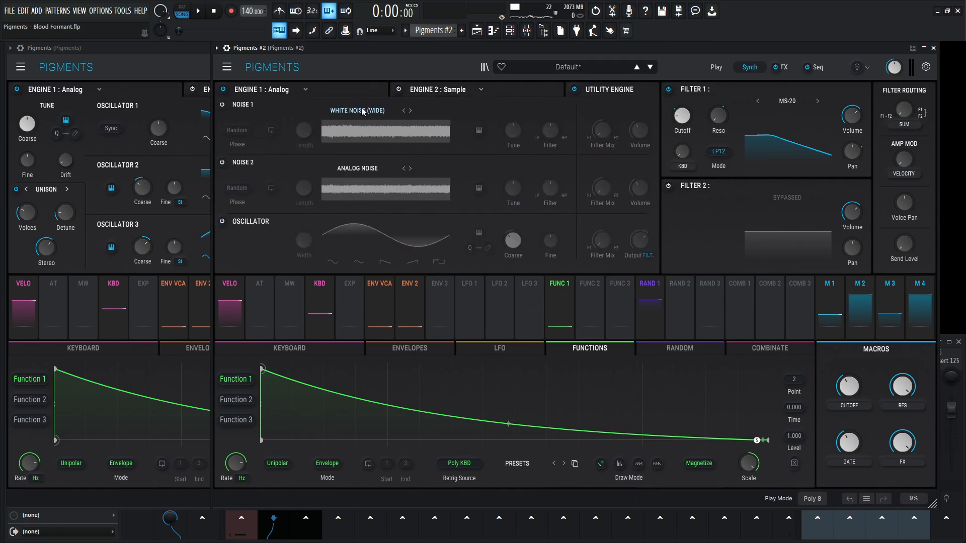
{"action": "left_click", "coordinate": [161, 58]}
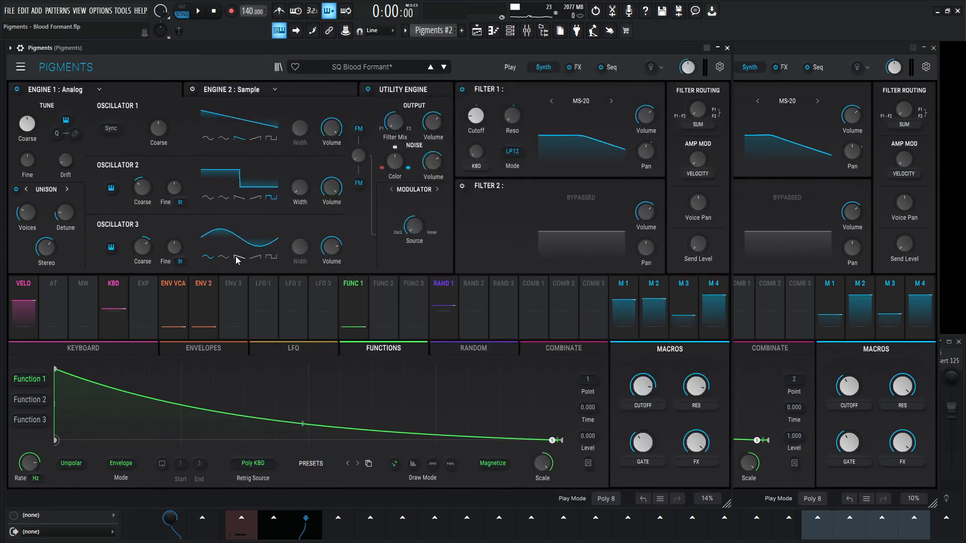
{"action": "left_click", "coordinate": [409, 89]}
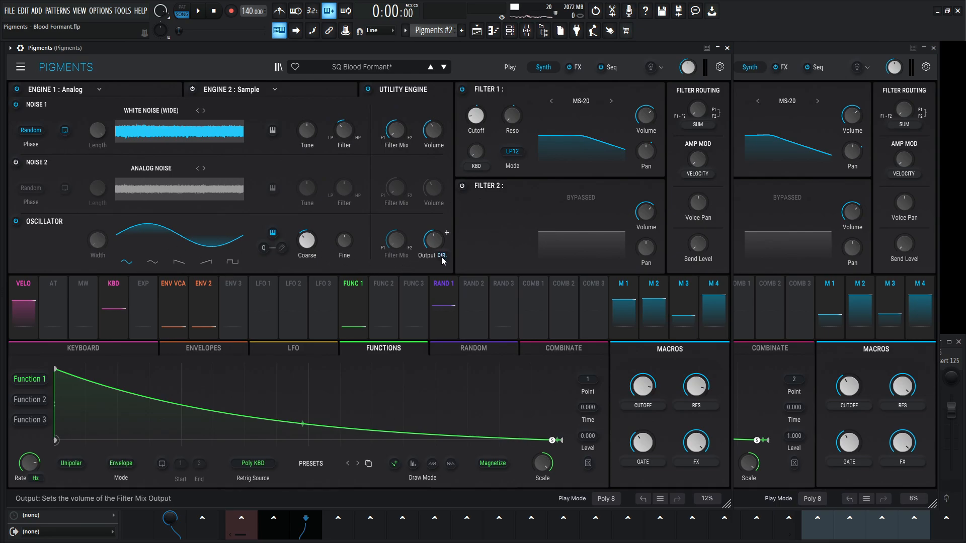
{"action": "left_click", "coordinate": [792, 47]}
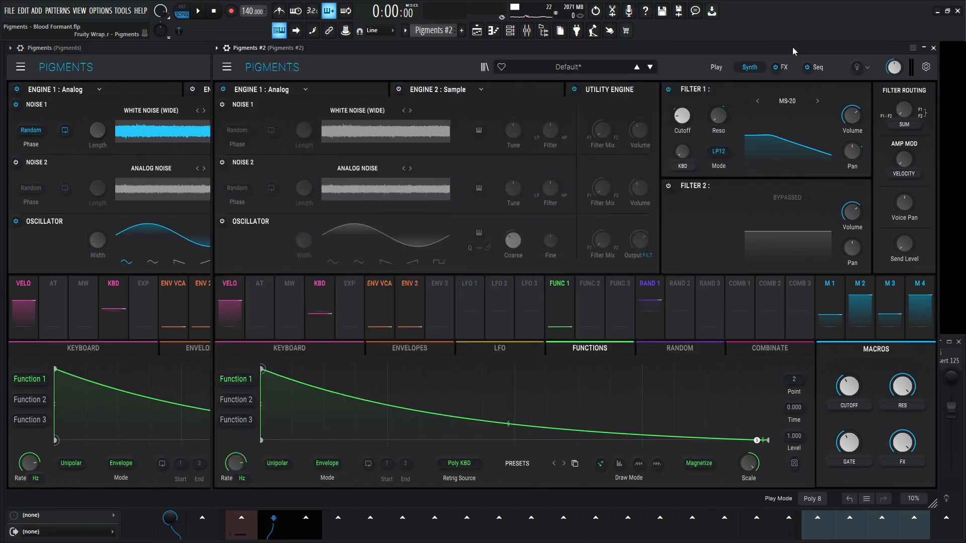
{"action": "left_click", "coordinate": [221, 222]}
{"action": "left_click", "coordinate": [648, 256]}
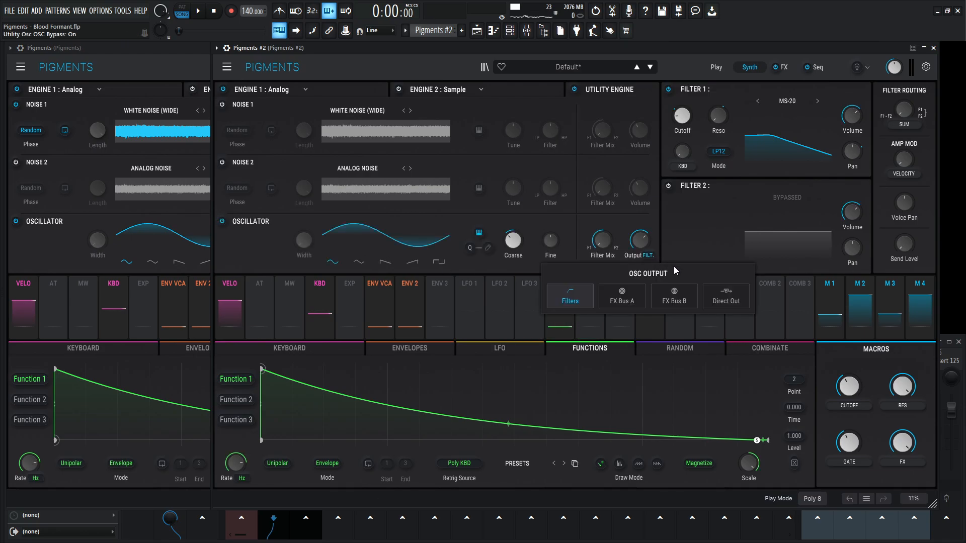
{"action": "left_click", "coordinate": [726, 296]}
{"action": "left_click_drag", "start_coordinate": [643, 244], "coordinate": [642, 263]}
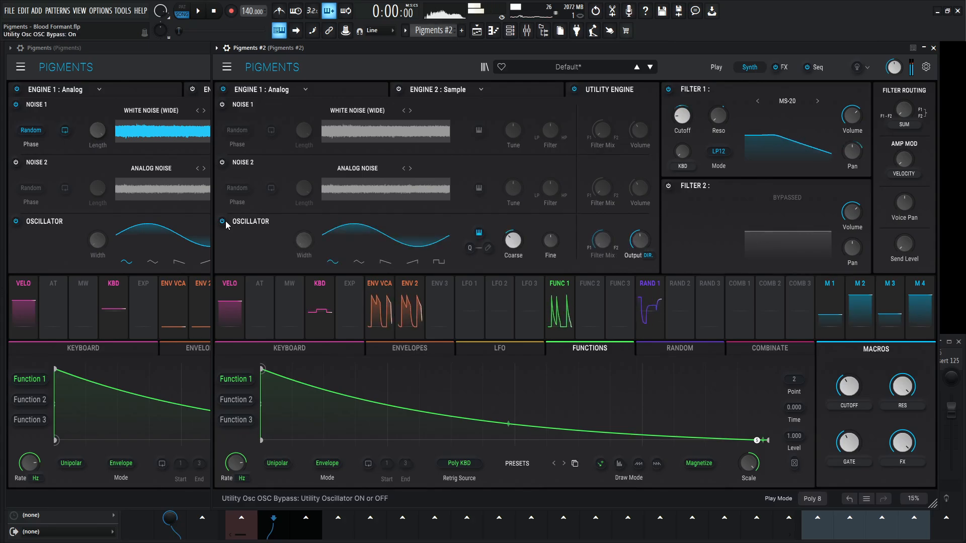
- Following the reference instance, enable Noise 1 in the Utility Engine of Pigments #2 and set its volume to -7.02 dB
{"action": "left_click", "coordinate": [166, 67]}
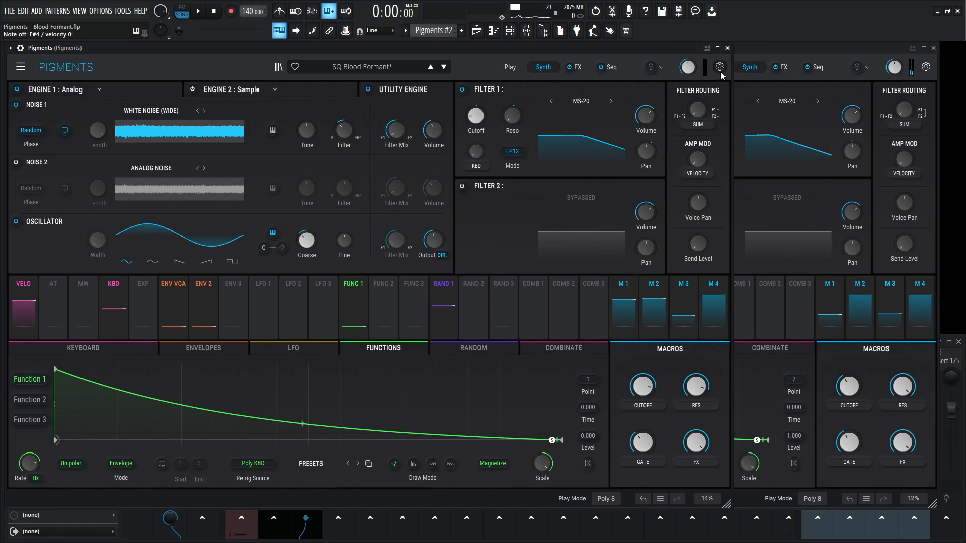
{"action": "left_click", "coordinate": [739, 75]}
{"action": "left_click", "coordinate": [222, 104]}
{"action": "left_click", "coordinate": [182, 77]}
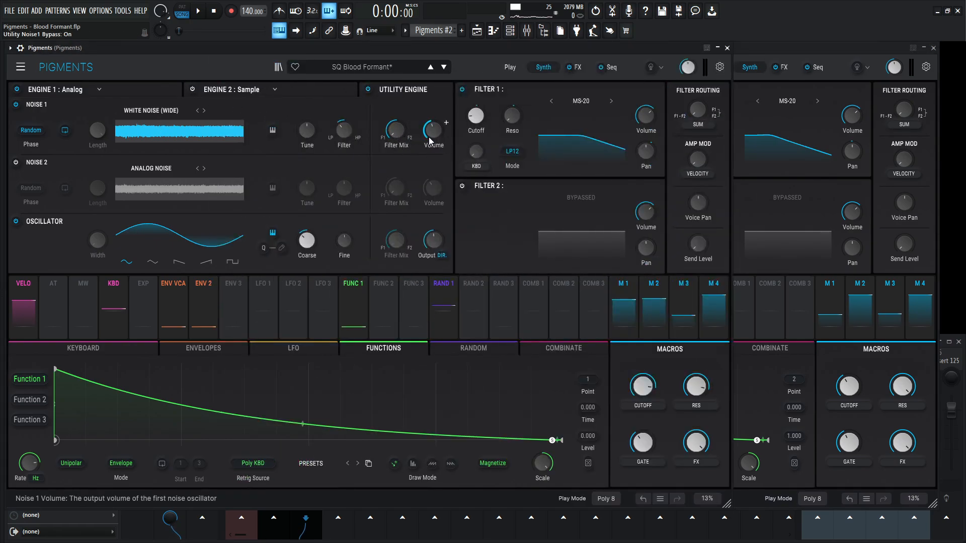
{"action": "left_click", "coordinate": [765, 66]}
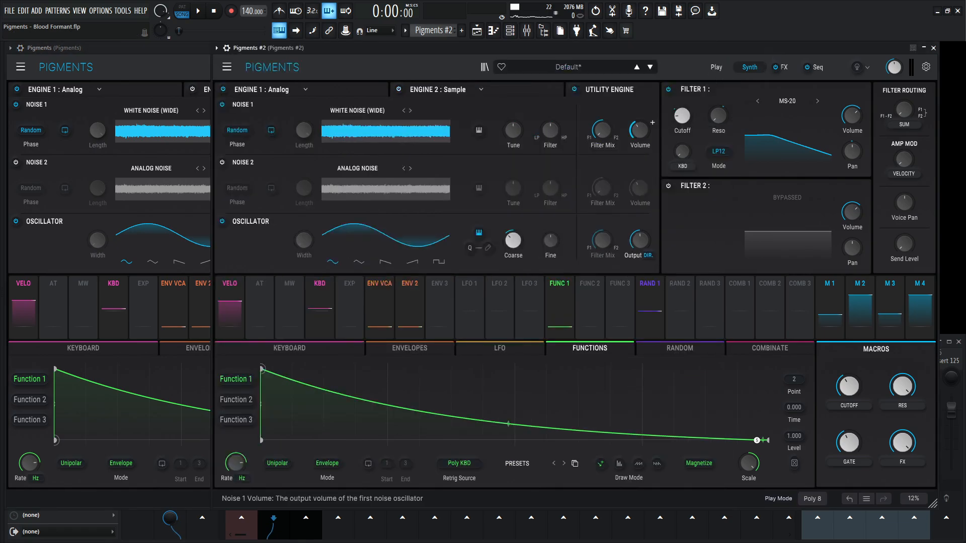
{"action": "left_click_drag", "start_coordinate": [641, 129], "coordinate": [639, 120]}
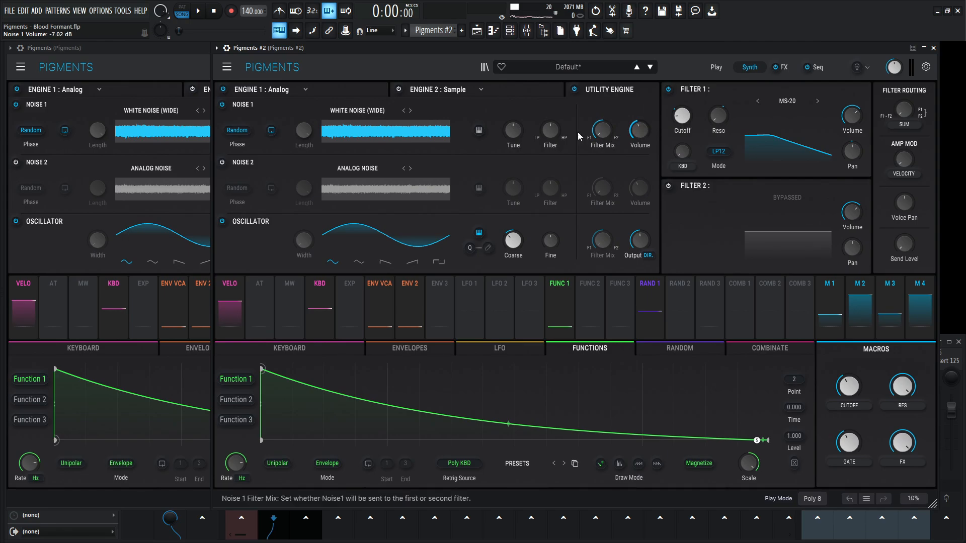
- Check the reference's Noise 1 filter and turn the one in Pigments #2 toward low-pass to match its 29% LowPass
{"action": "left_click", "coordinate": [147, 89]}
{"action": "mouse_move", "coordinate": [342, 138]}
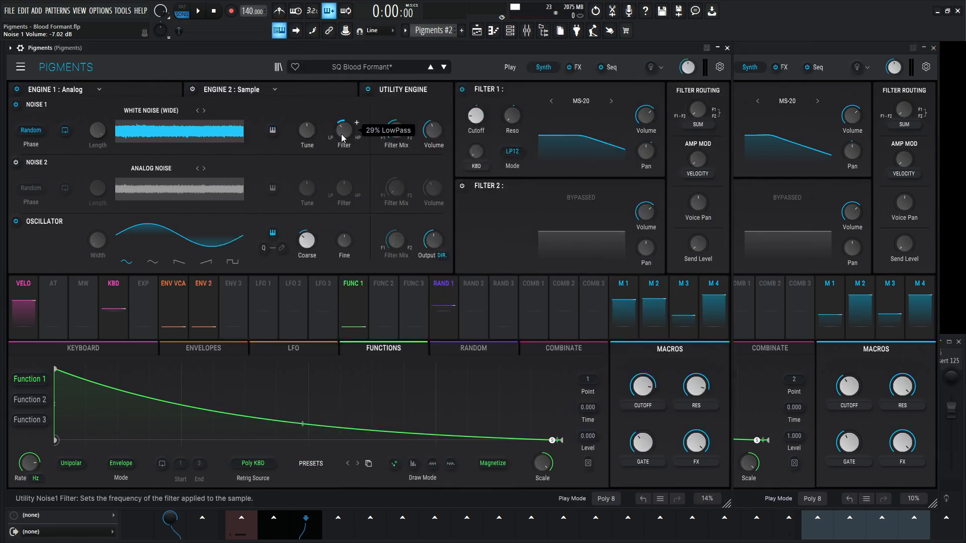
{"action": "left_click", "coordinate": [750, 56]}
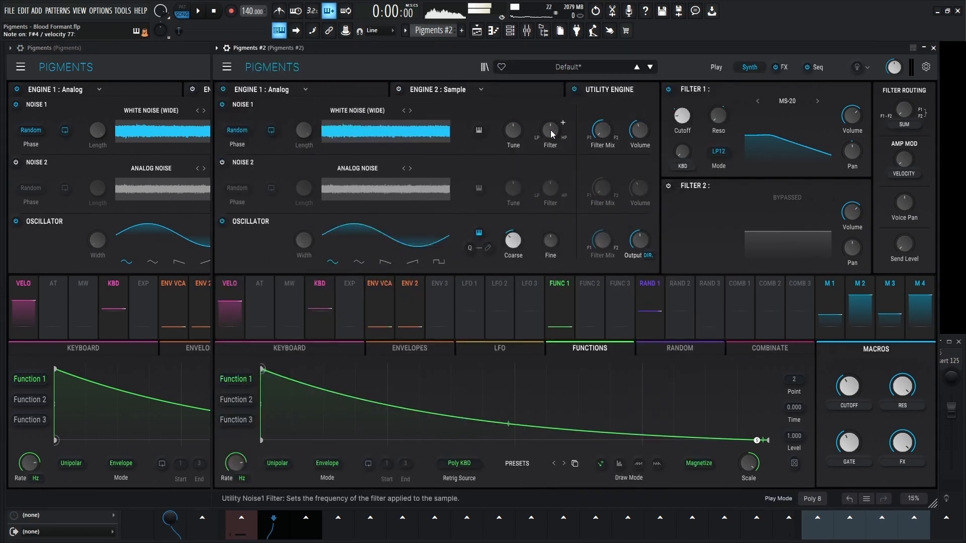
{"action": "left_click_drag", "start_coordinate": [549, 134], "coordinate": [549, 149]}
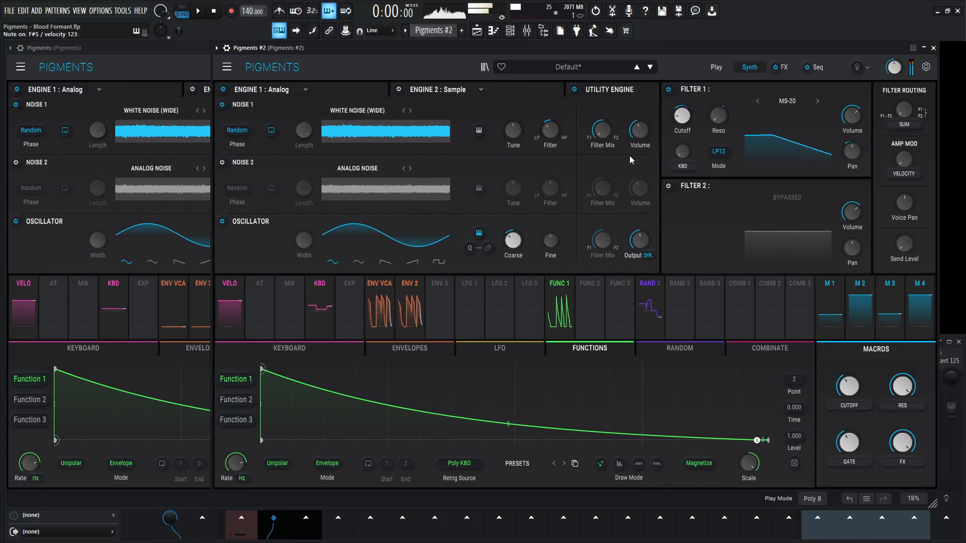
- Start playback and raise the Cutoff macro of Pigments #2 to 1.00
{"action": "key", "text": "space"}
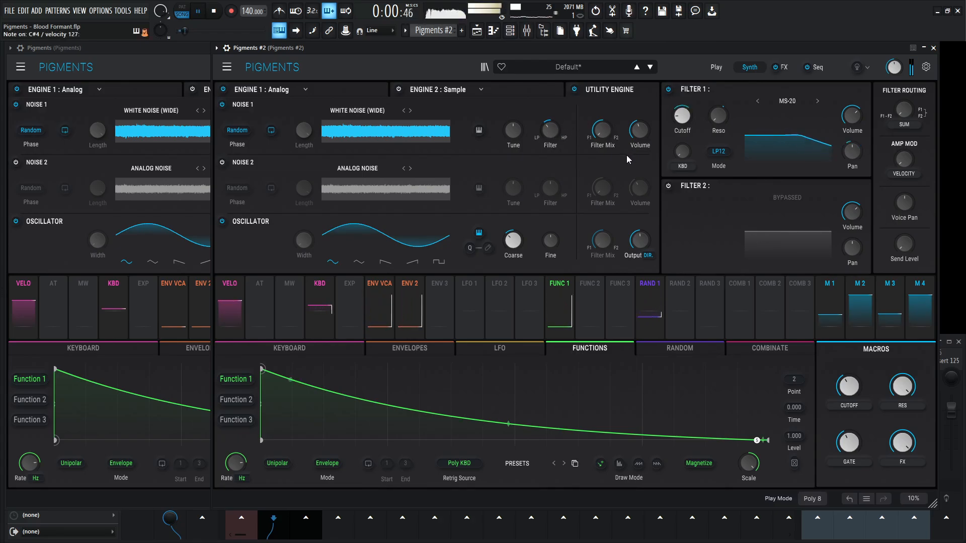
{"action": "left_click_drag", "start_coordinate": [847, 387], "coordinate": [843, 283]}
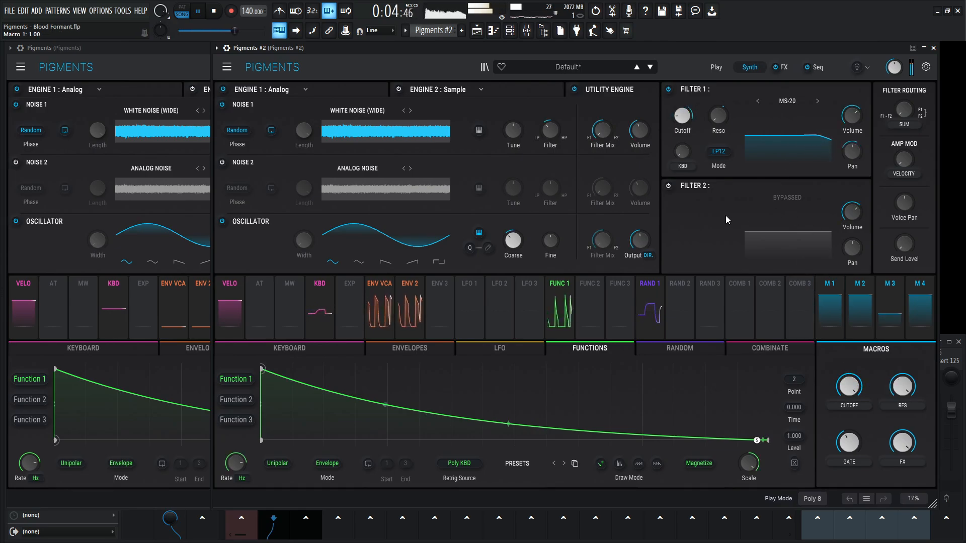
- Compare the sound with the Utility Engine and Engine 1 each bypassed and re-enabled, stopping playback in between
{"action": "left_click", "coordinate": [574, 89]}
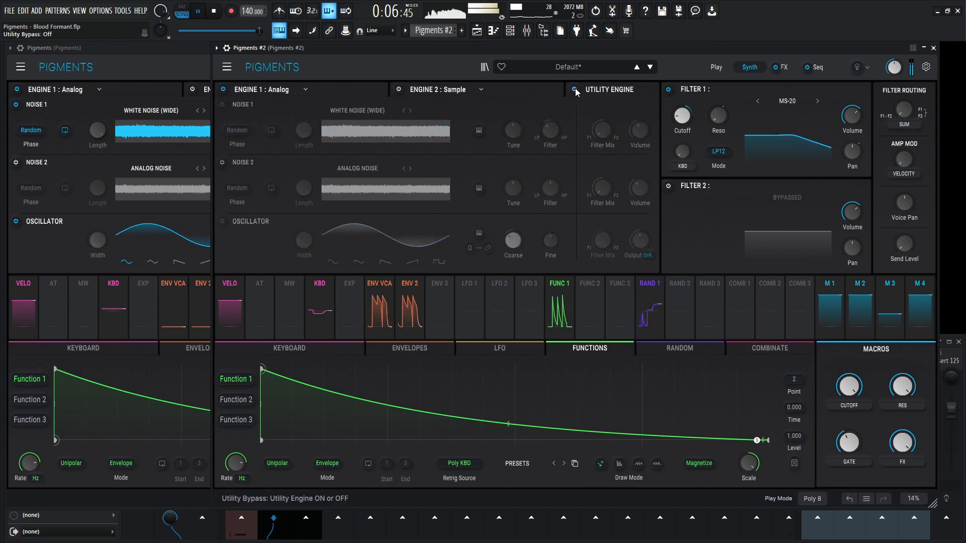
{"action": "left_click", "coordinate": [574, 89]}
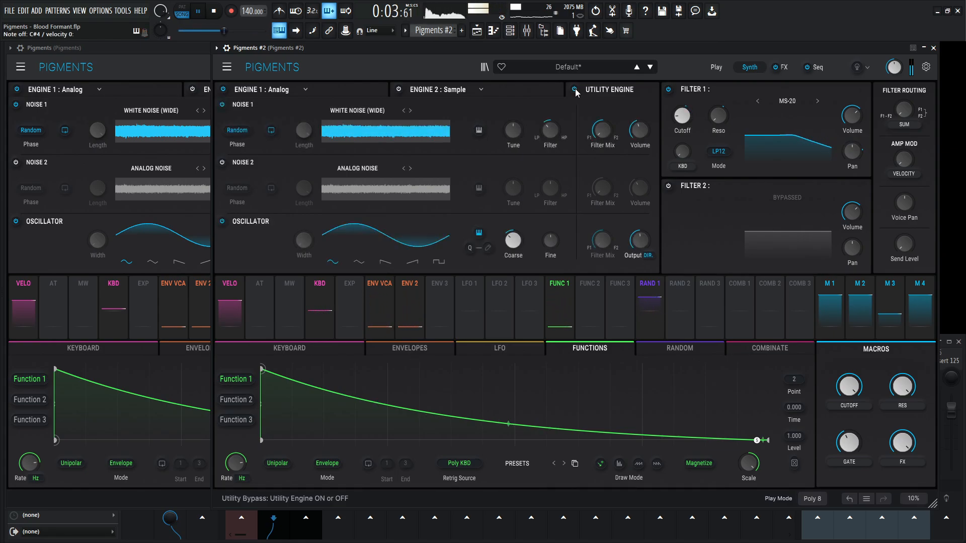
{"action": "key", "text": "space"}
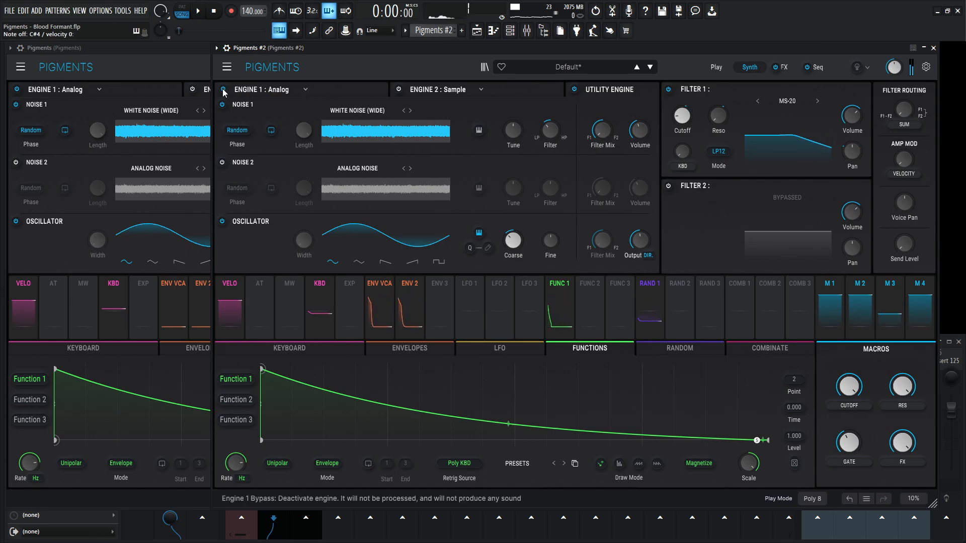
{"action": "left_click", "coordinate": [222, 90]}
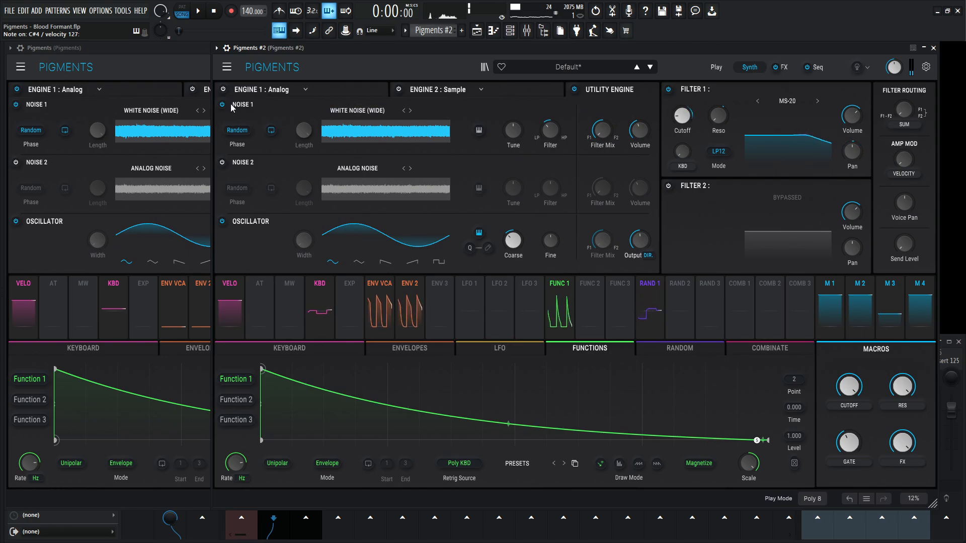
{"action": "left_click", "coordinate": [223, 89]}
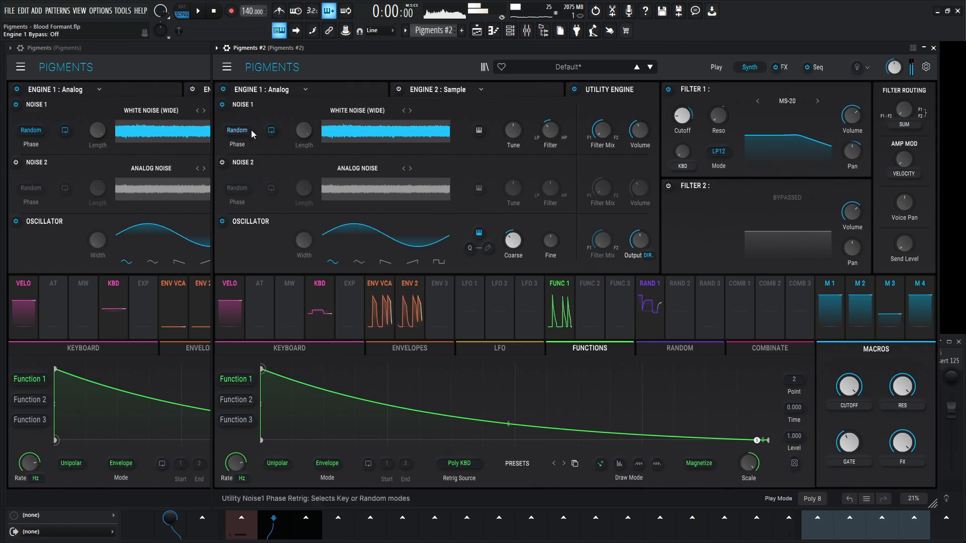
- Audition the Gate macro at 0.748 during playback, stop, and lower the macro to 0.240
{"action": "key", "text": "space"}
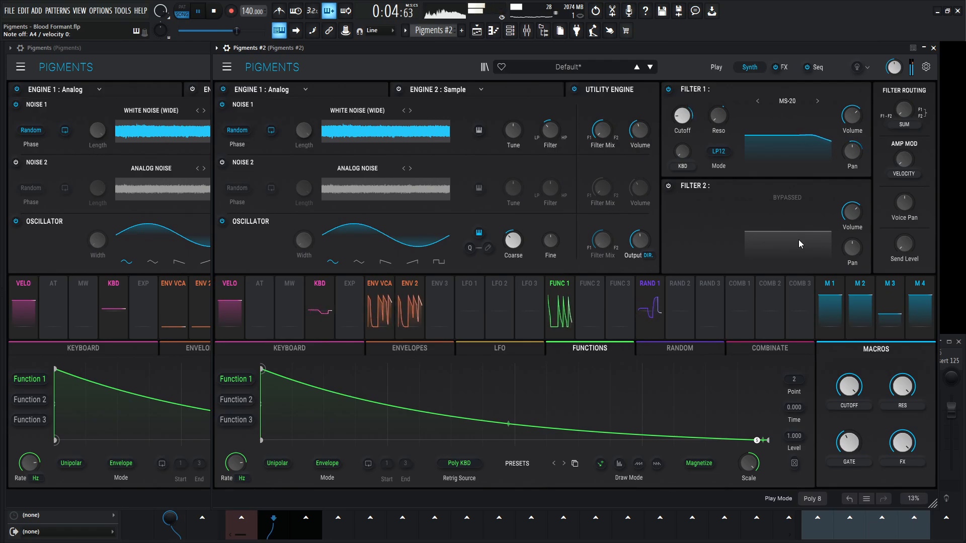
{"action": "left_click_drag", "start_coordinate": [856, 445], "coordinate": [856, 413]}
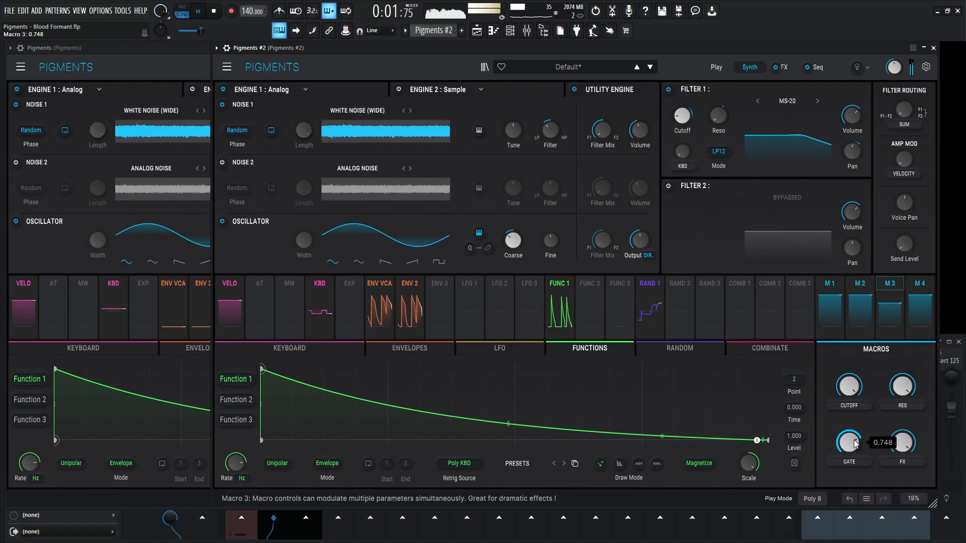
{"action": "key", "text": "space"}
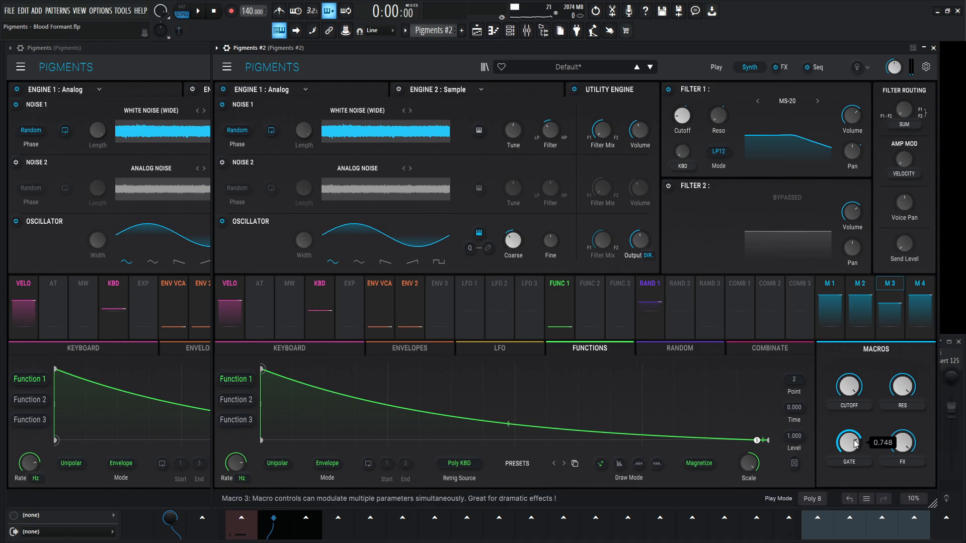
{"action": "left_click_drag", "start_coordinate": [859, 444], "coordinate": [858, 493]}
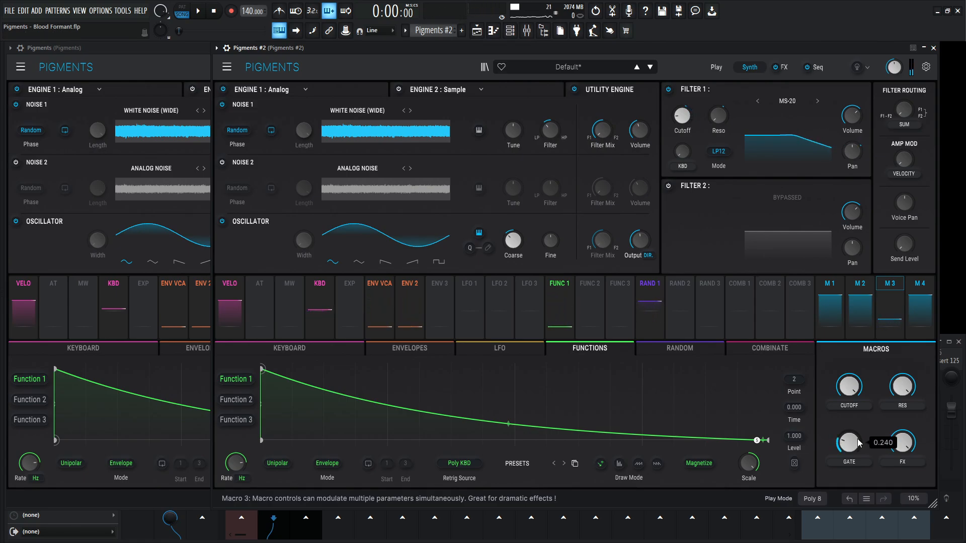